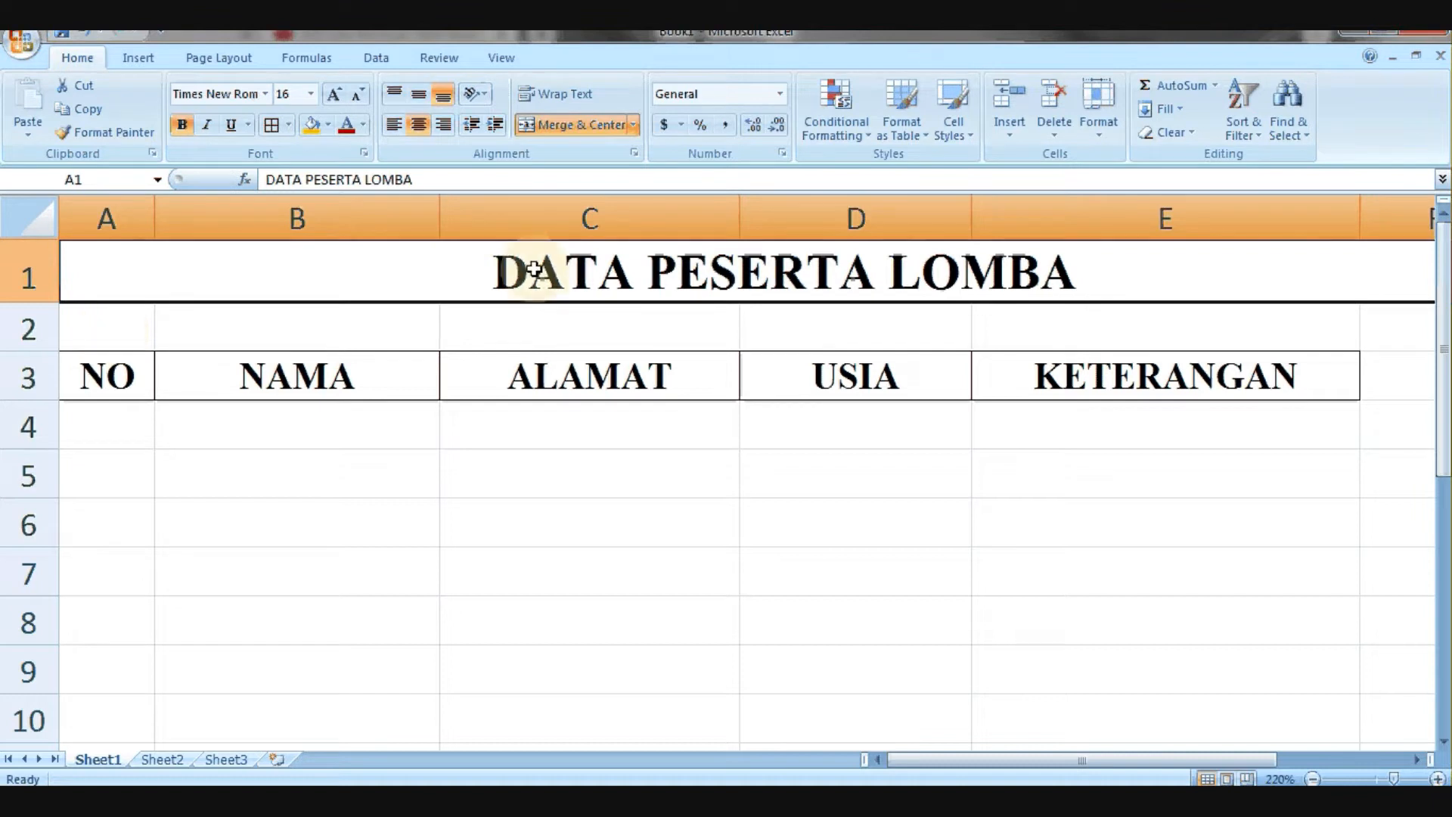
Examine the header cells NO, NAMA, ALAMAT, USIA and KETERANGAN in row 3 of the finished table
click(115, 378)
click(242, 366)
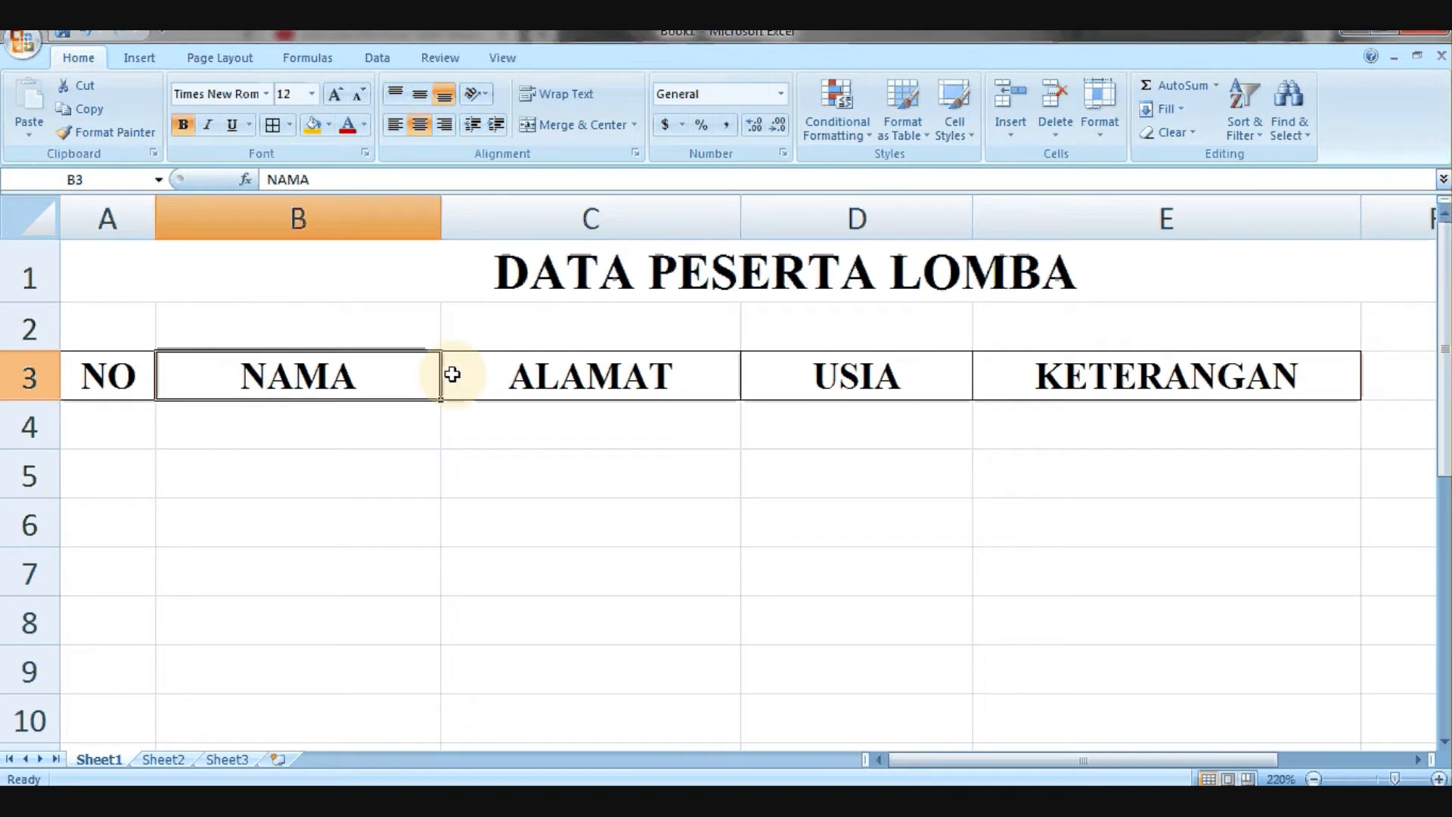
click(512, 382)
double_click(512, 382)
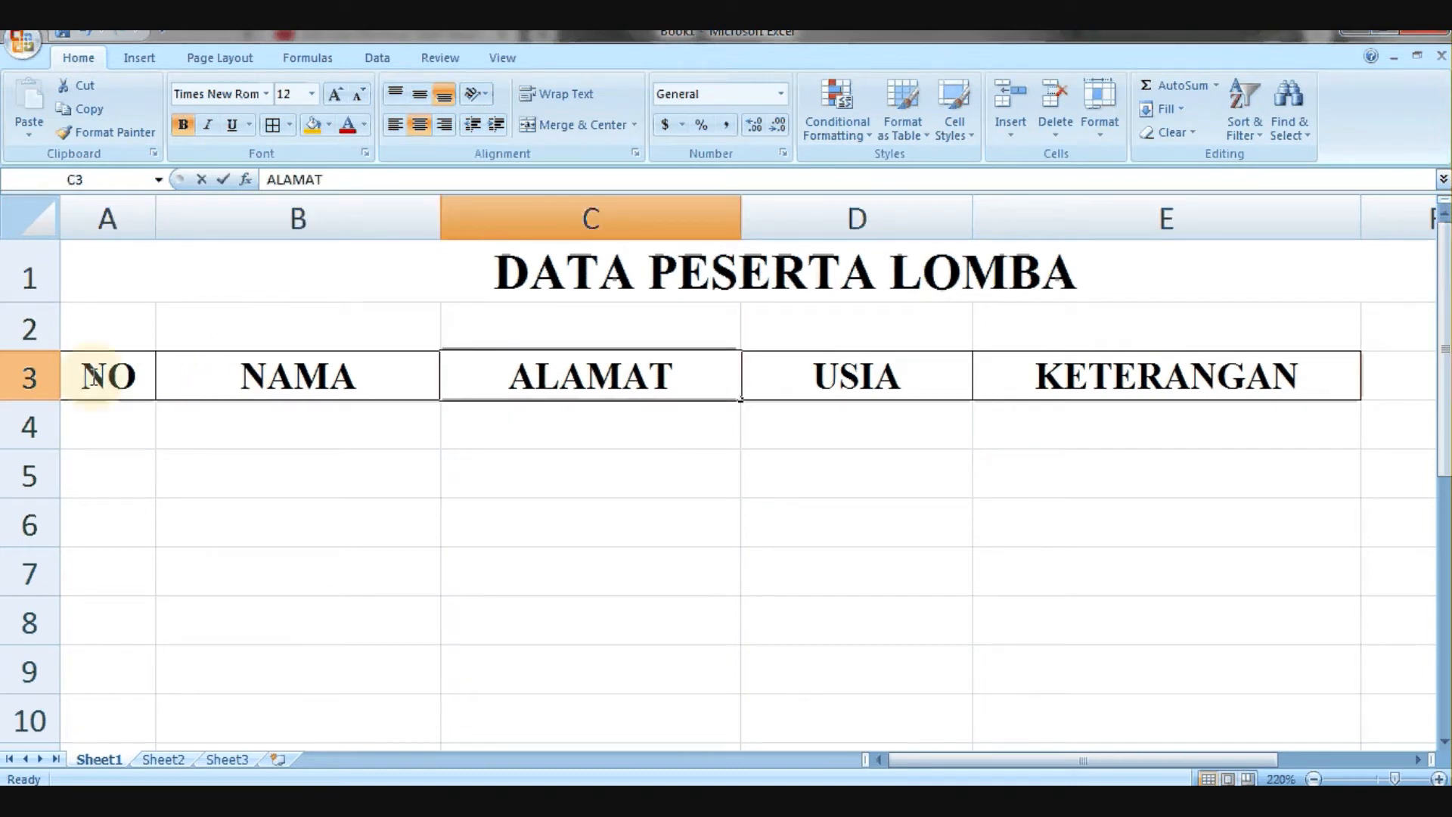
key(F2)
key(shift+Home)
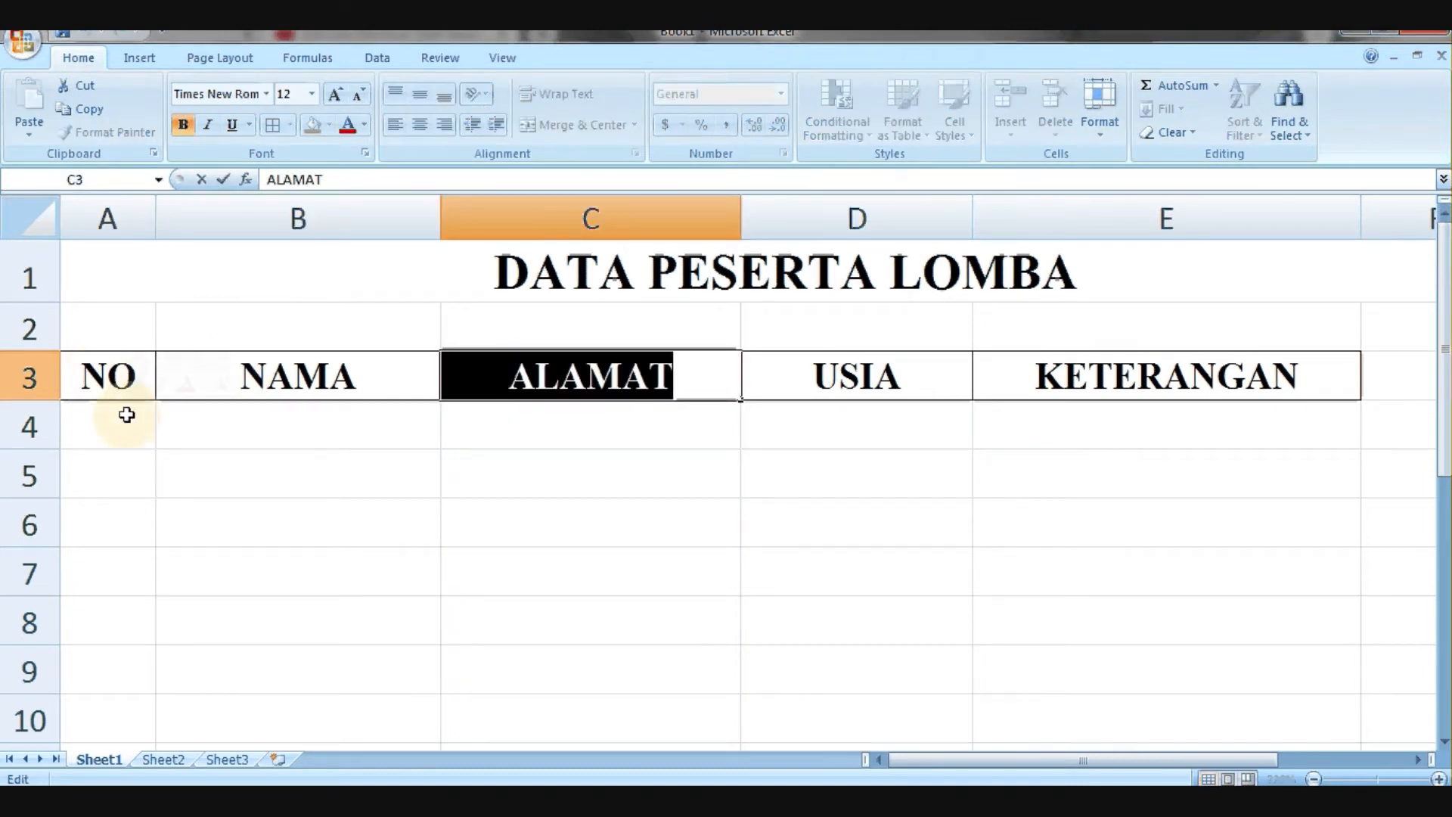
click(122, 380)
click(284, 394)
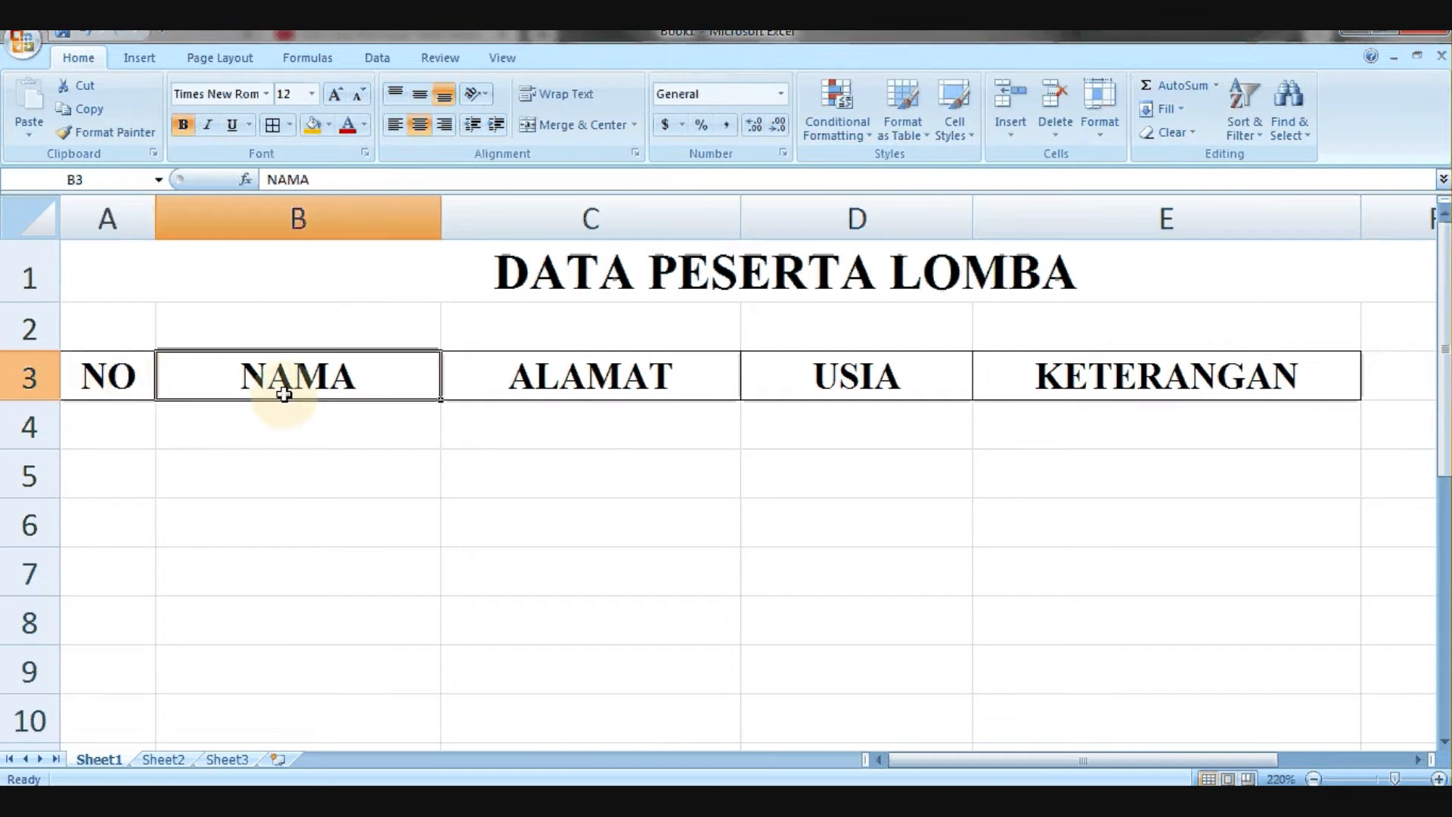
click(642, 387)
click(869, 372)
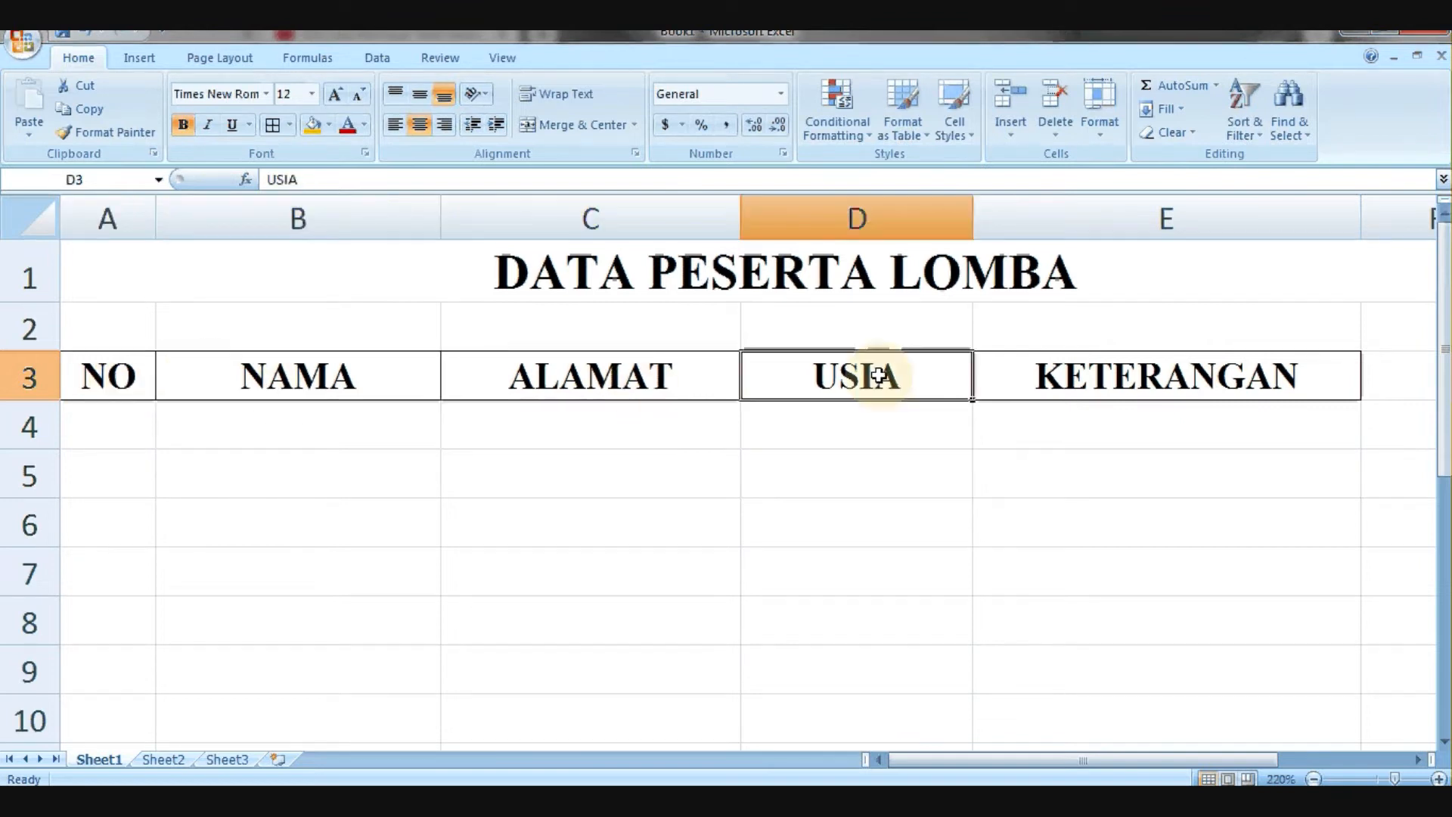
click(1156, 379)
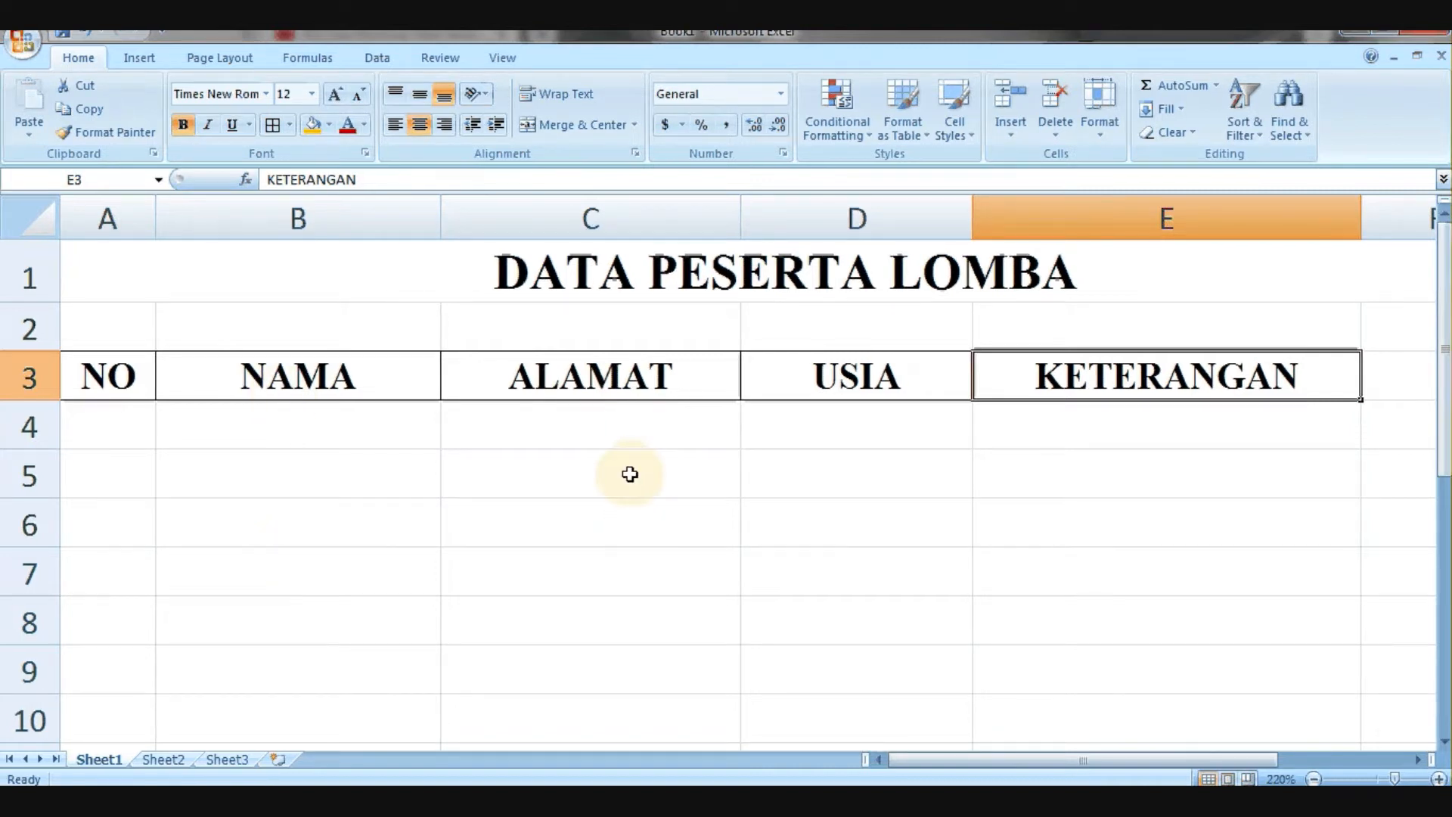
Fill row 4 with number 1, the participant's name, SURABAYA as the address and 23 as the age
click(121, 426)
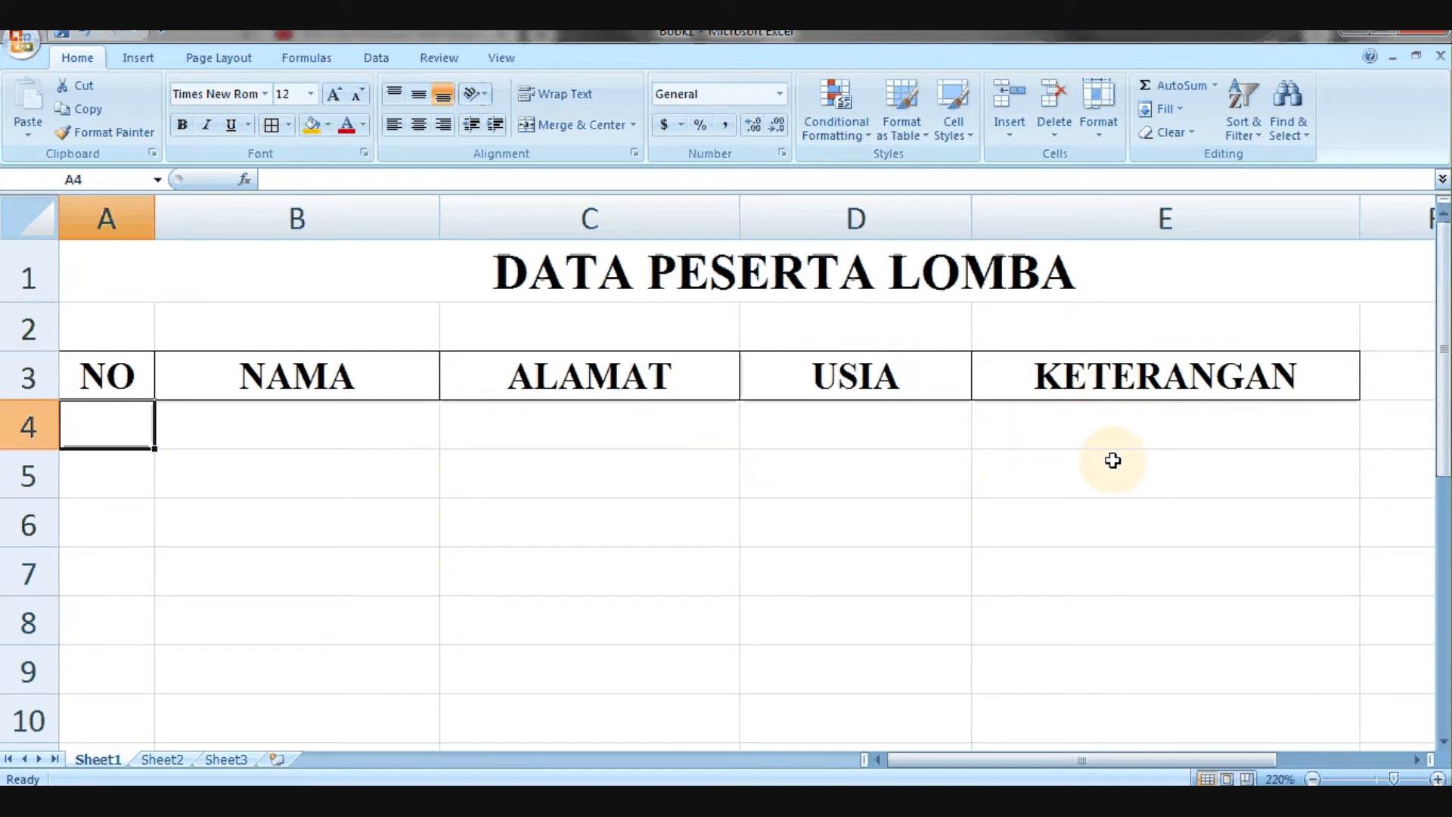
text(1)
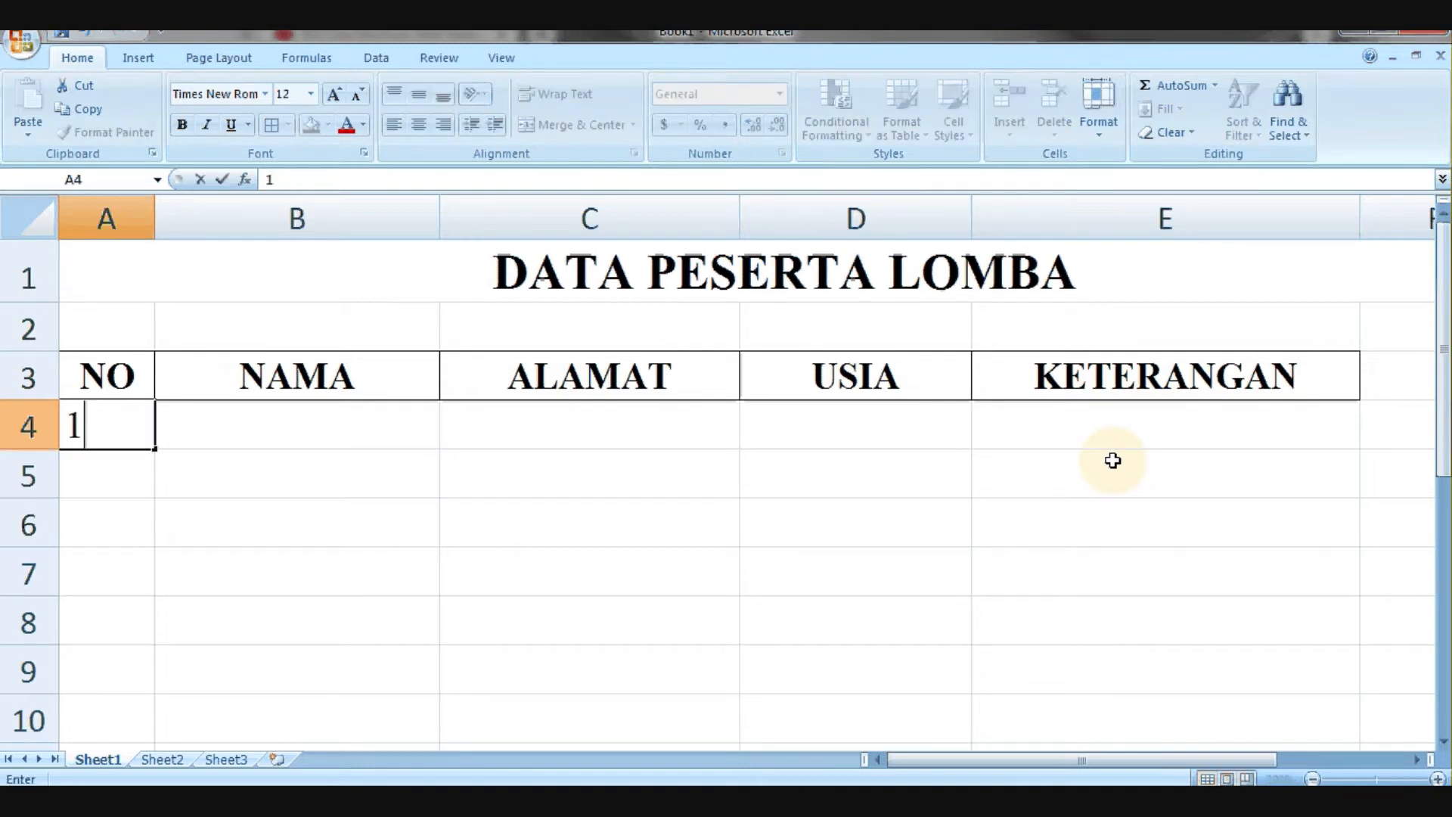
key(Tab)
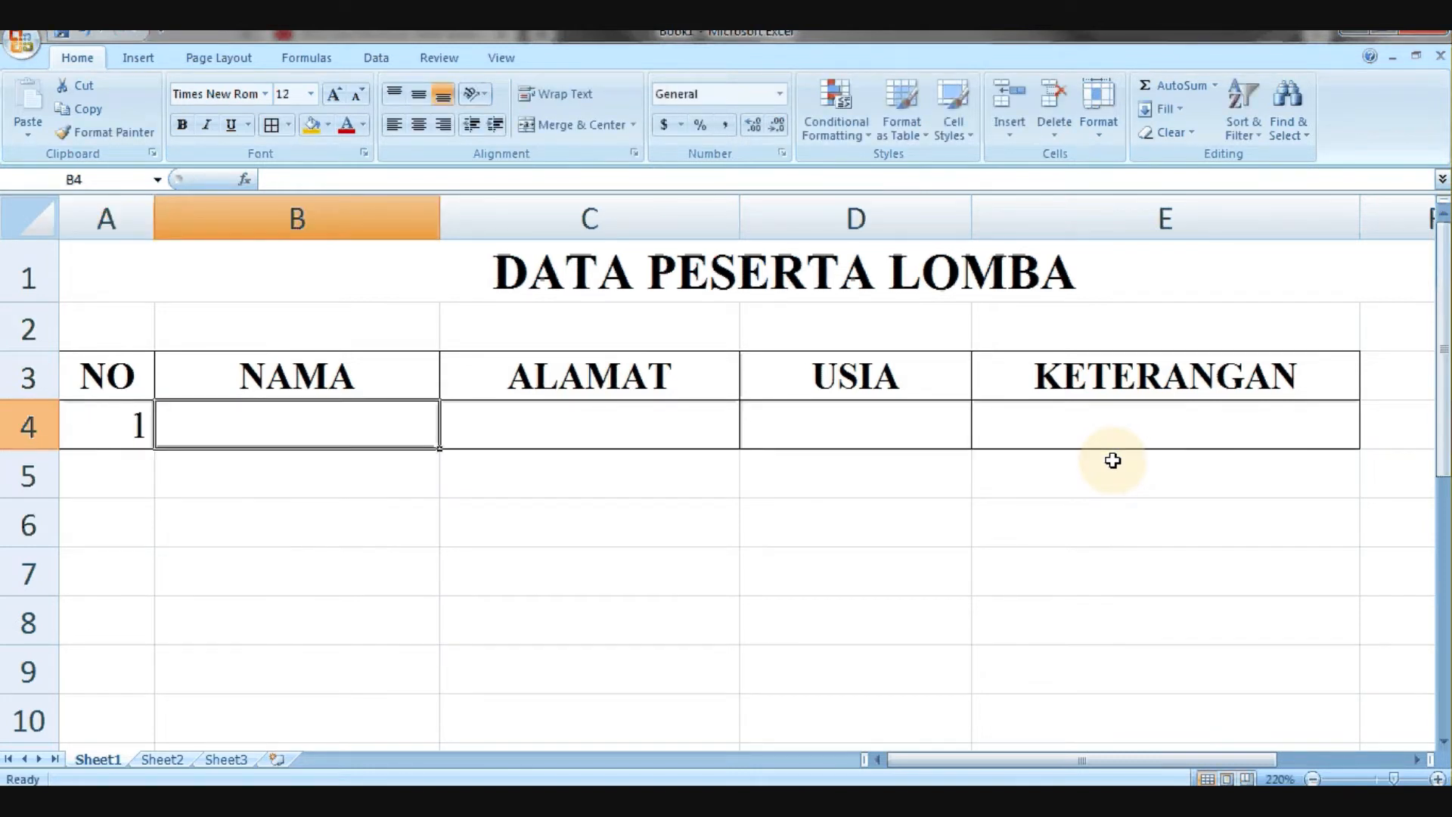
text(DANU)
key(Tab)
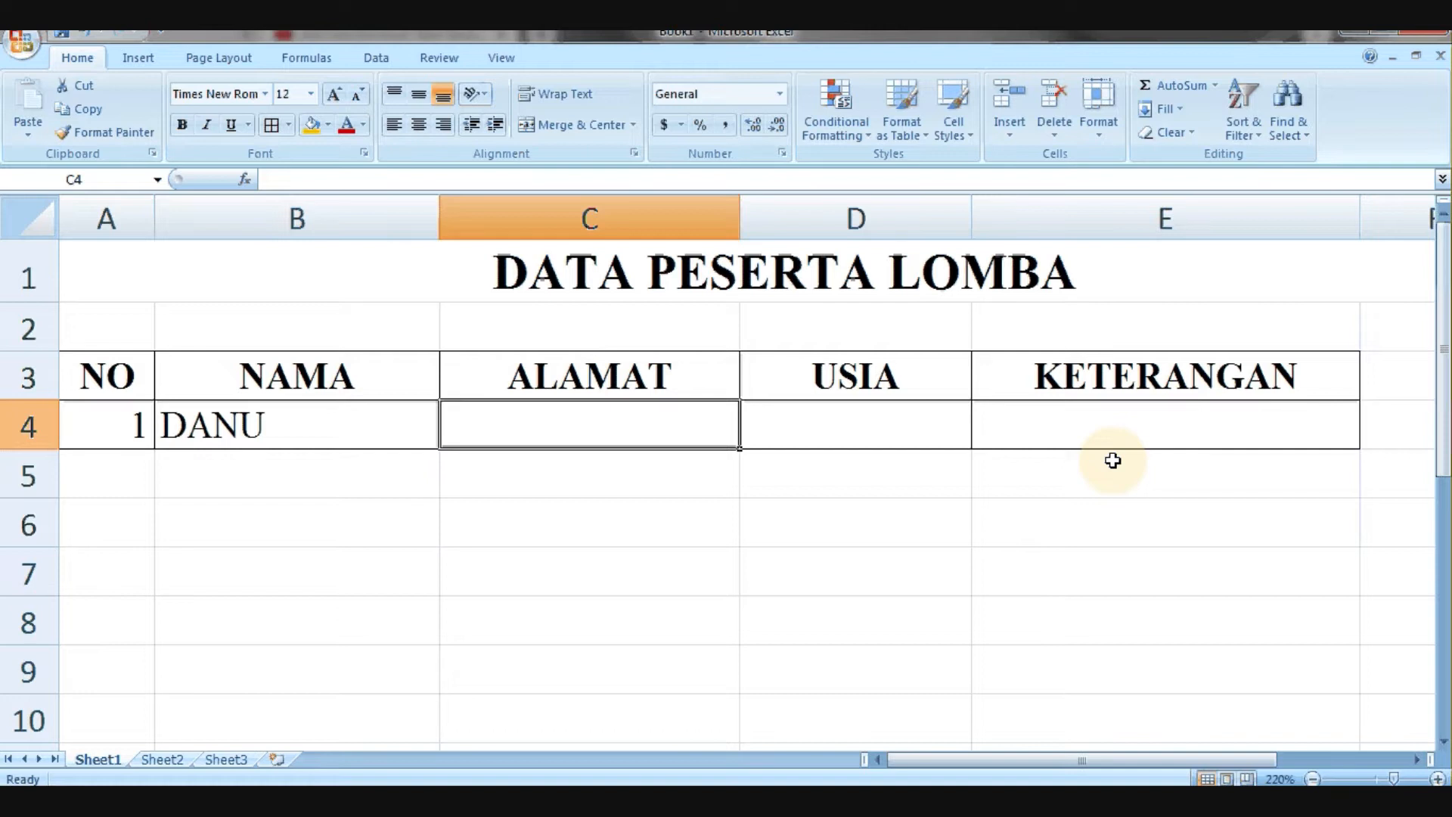
text(SURABAY)
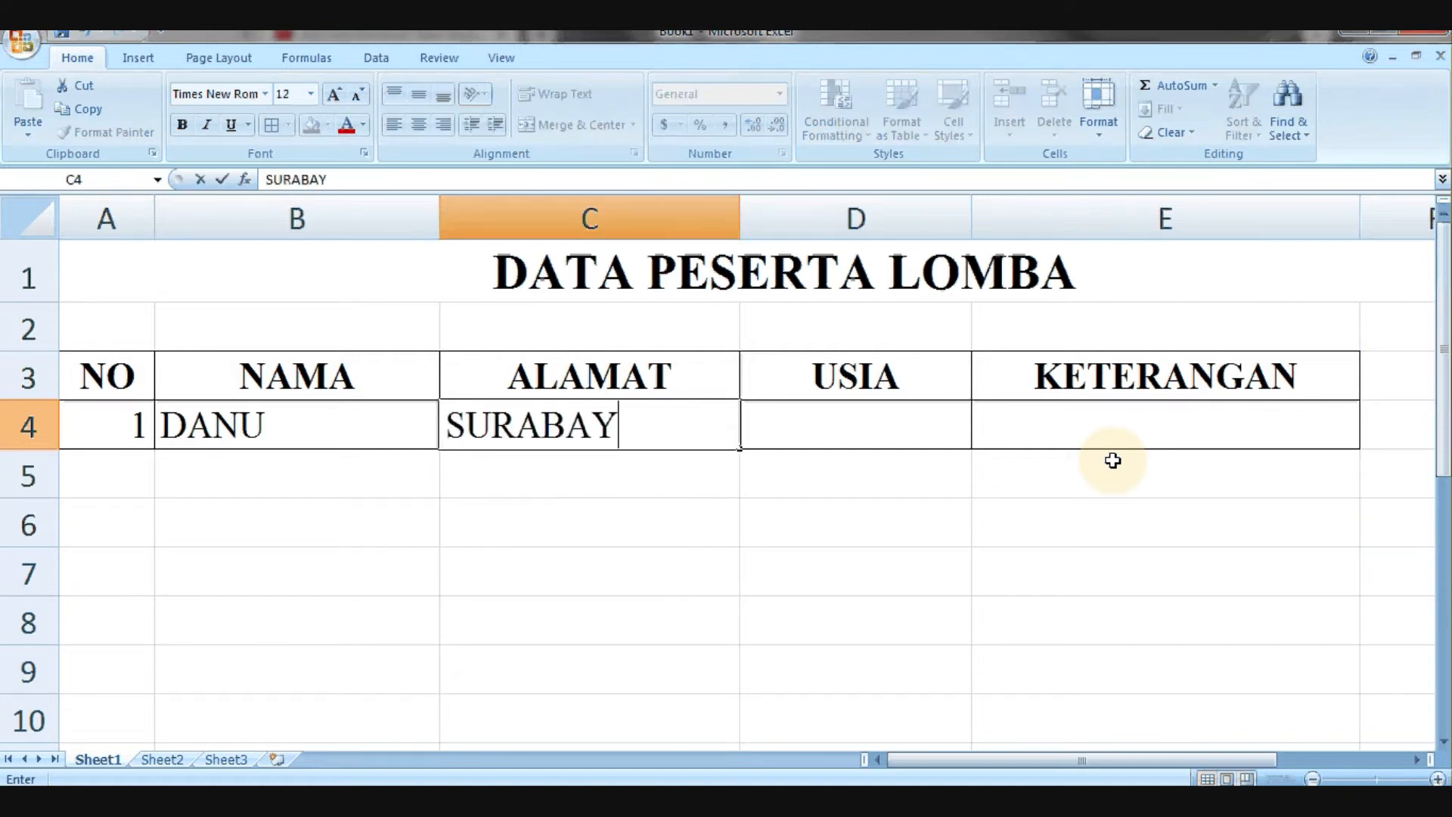
text(A)
key(Tab)
text(23)
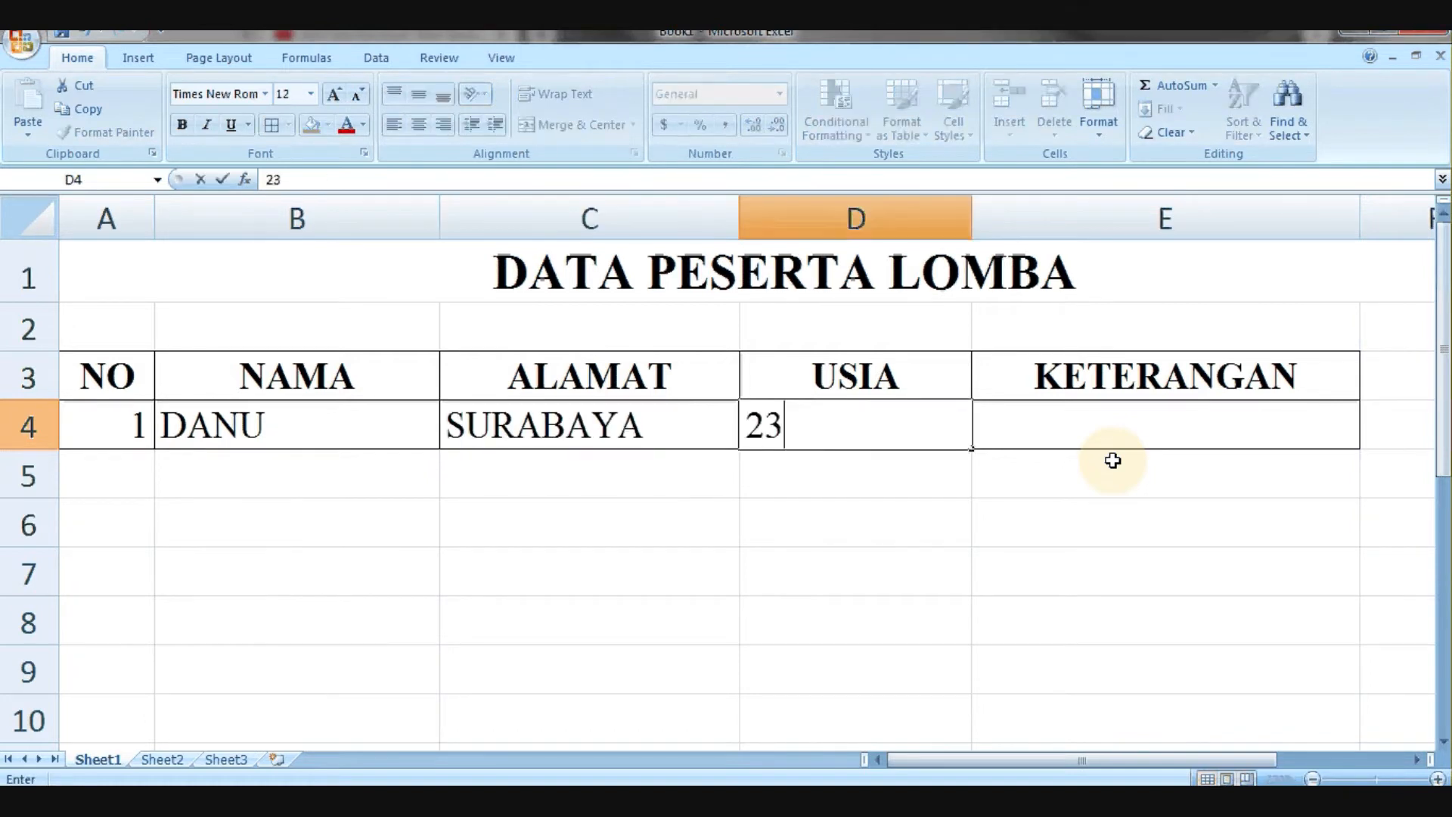
key(Tab)
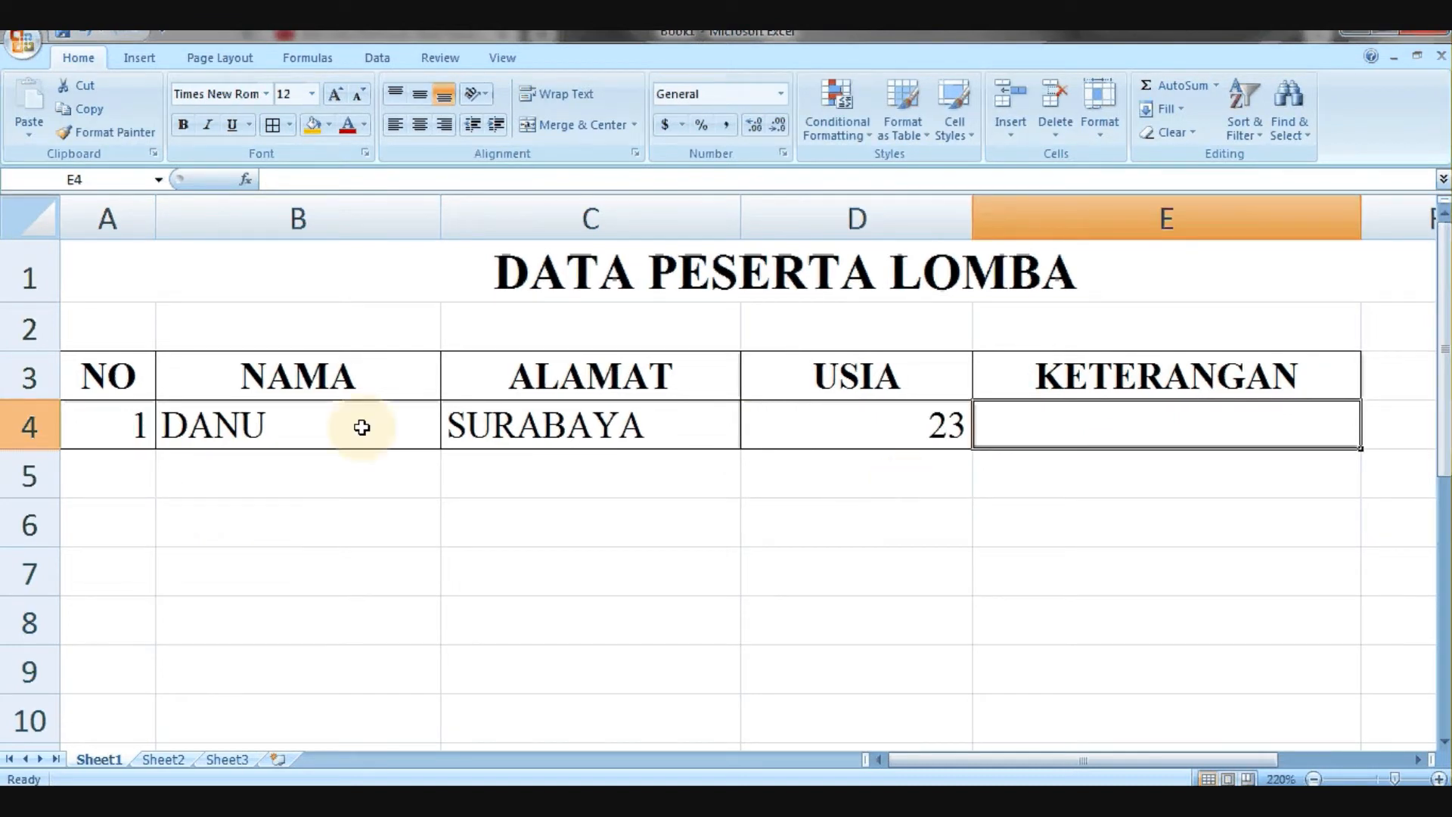
Enter further row numbers in the NO column: 2 in A5, 6 in A9 and 4 in A7
click(134, 481)
text(2)
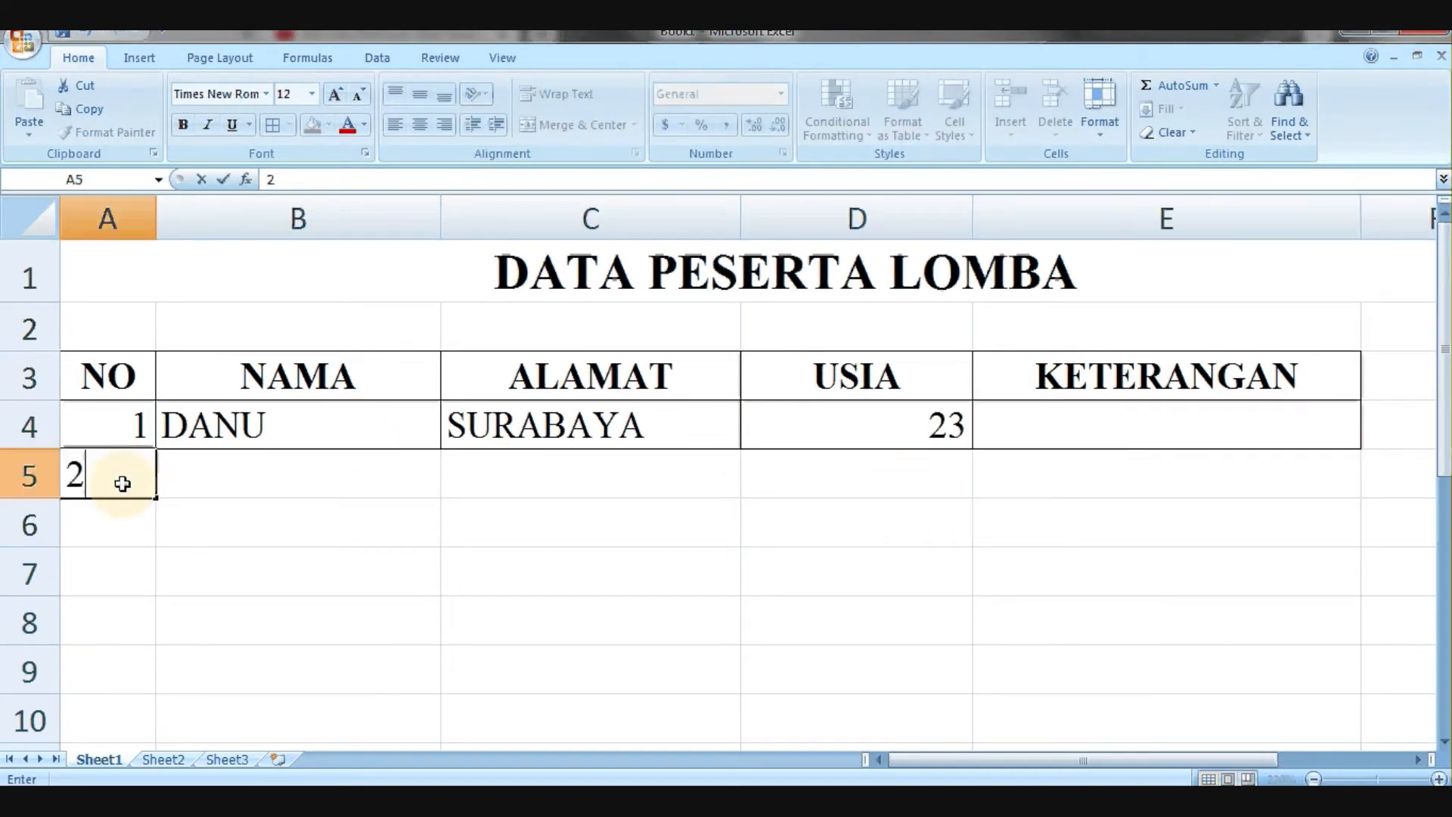
key(Tab)
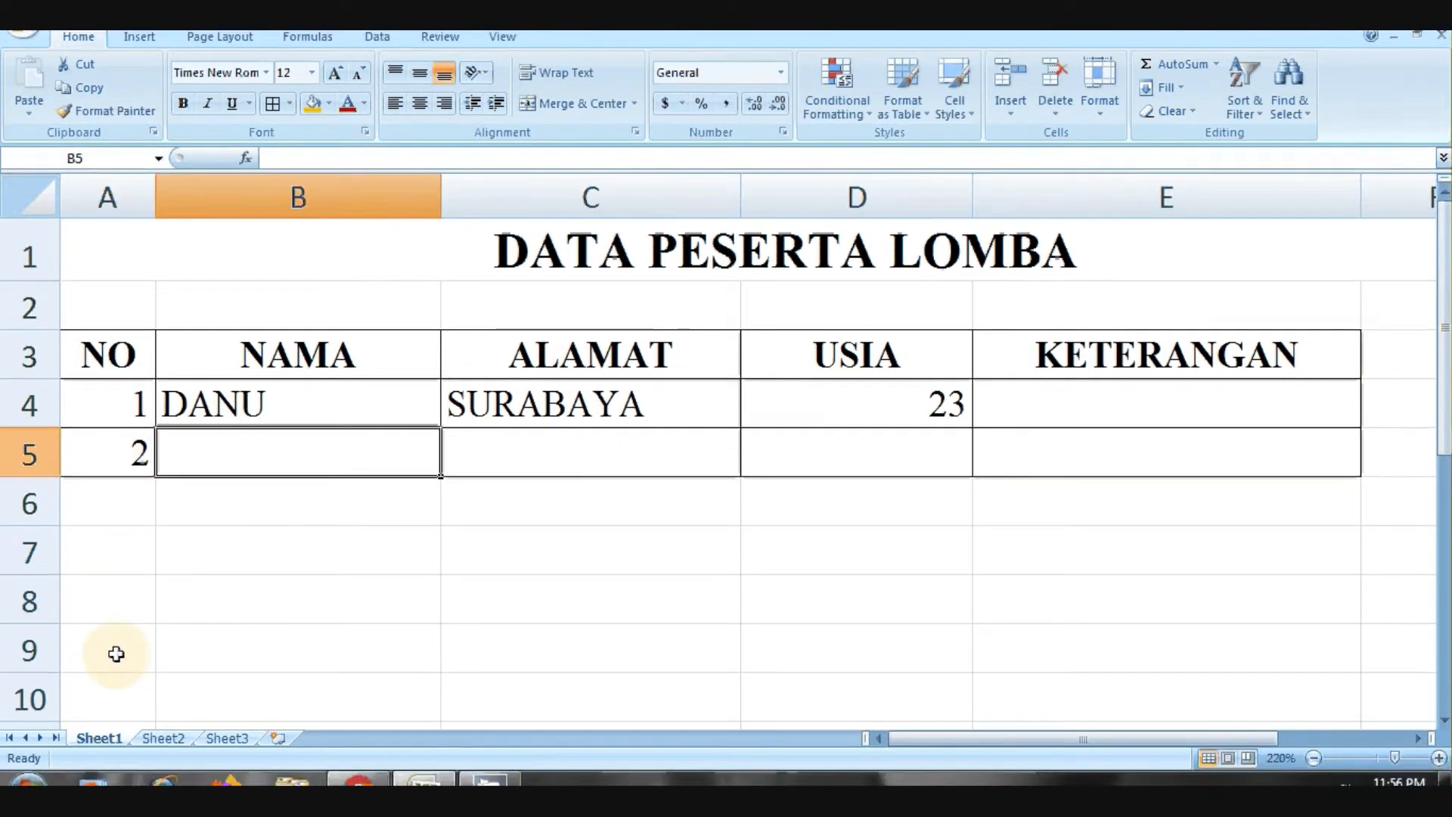
click(121, 670)
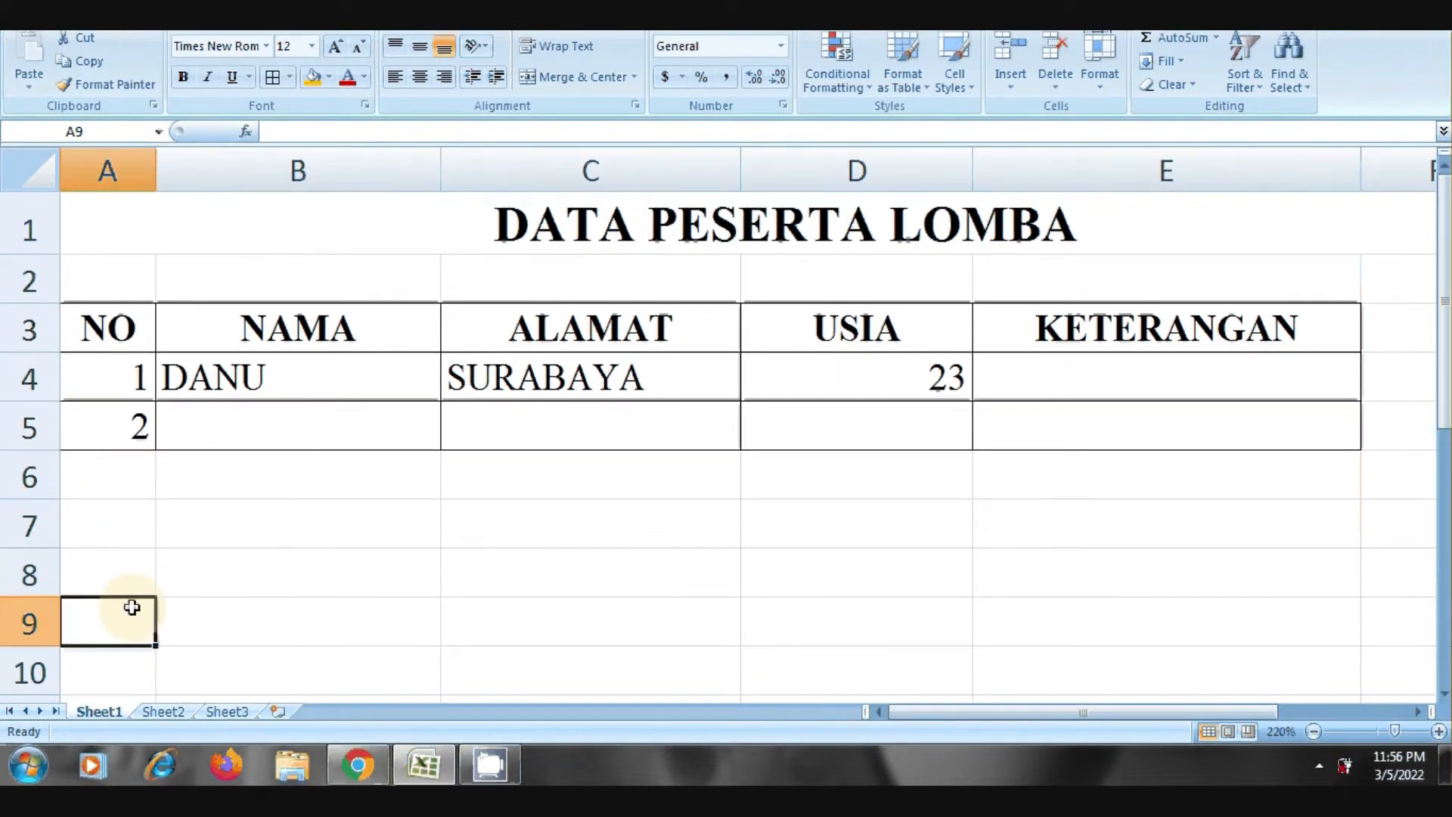
text(6)
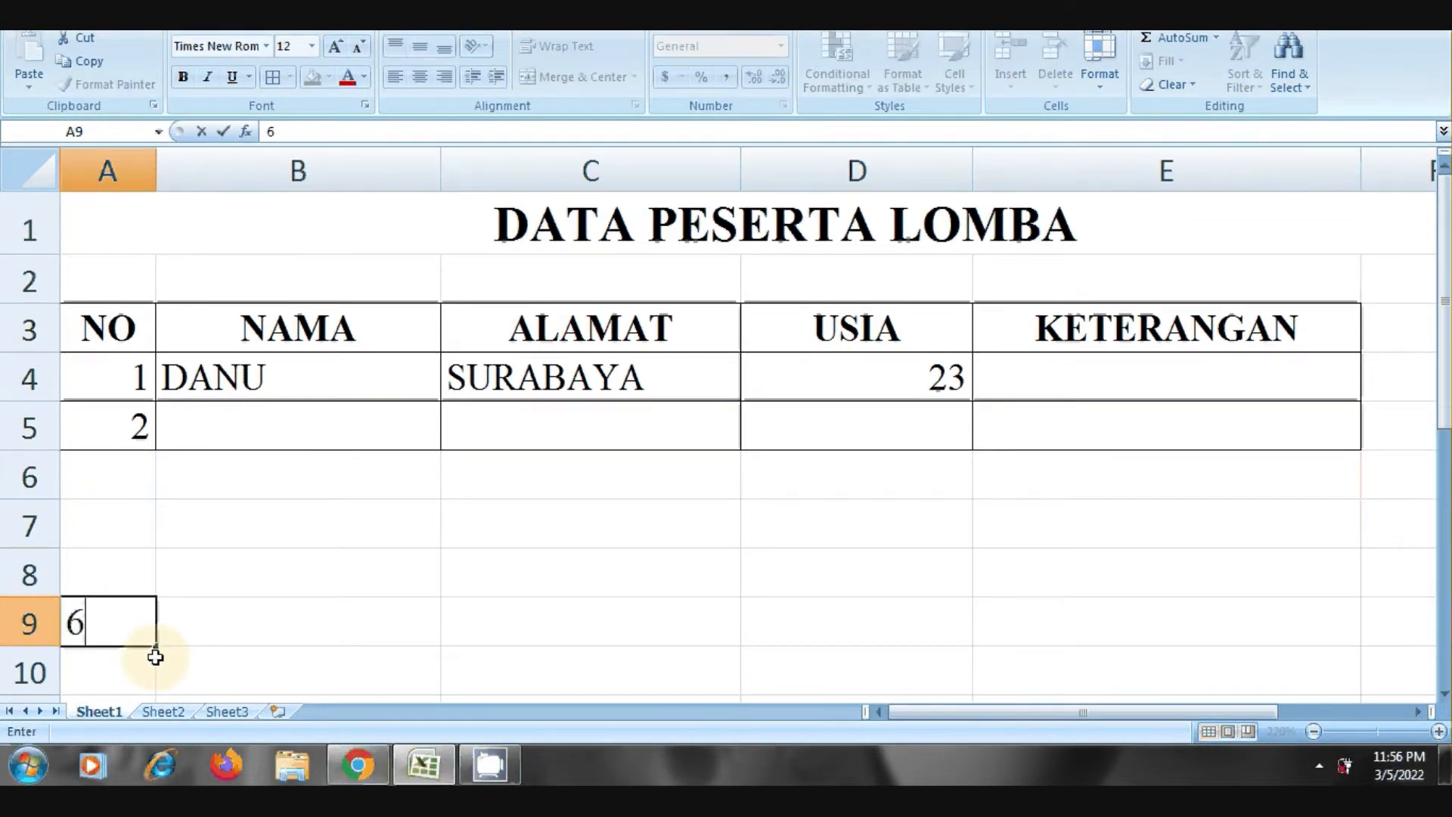
key(Tab)
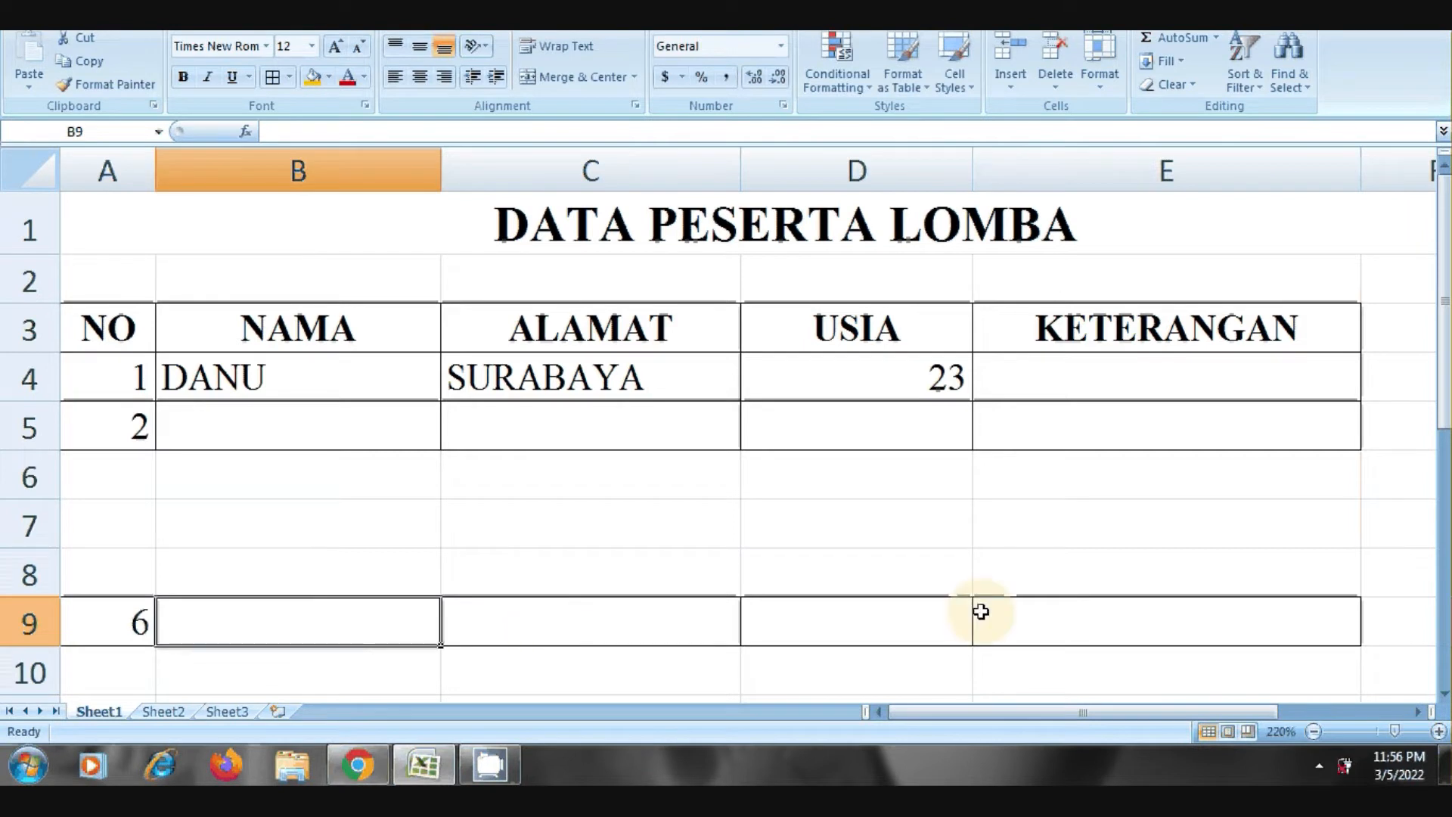
click(118, 530)
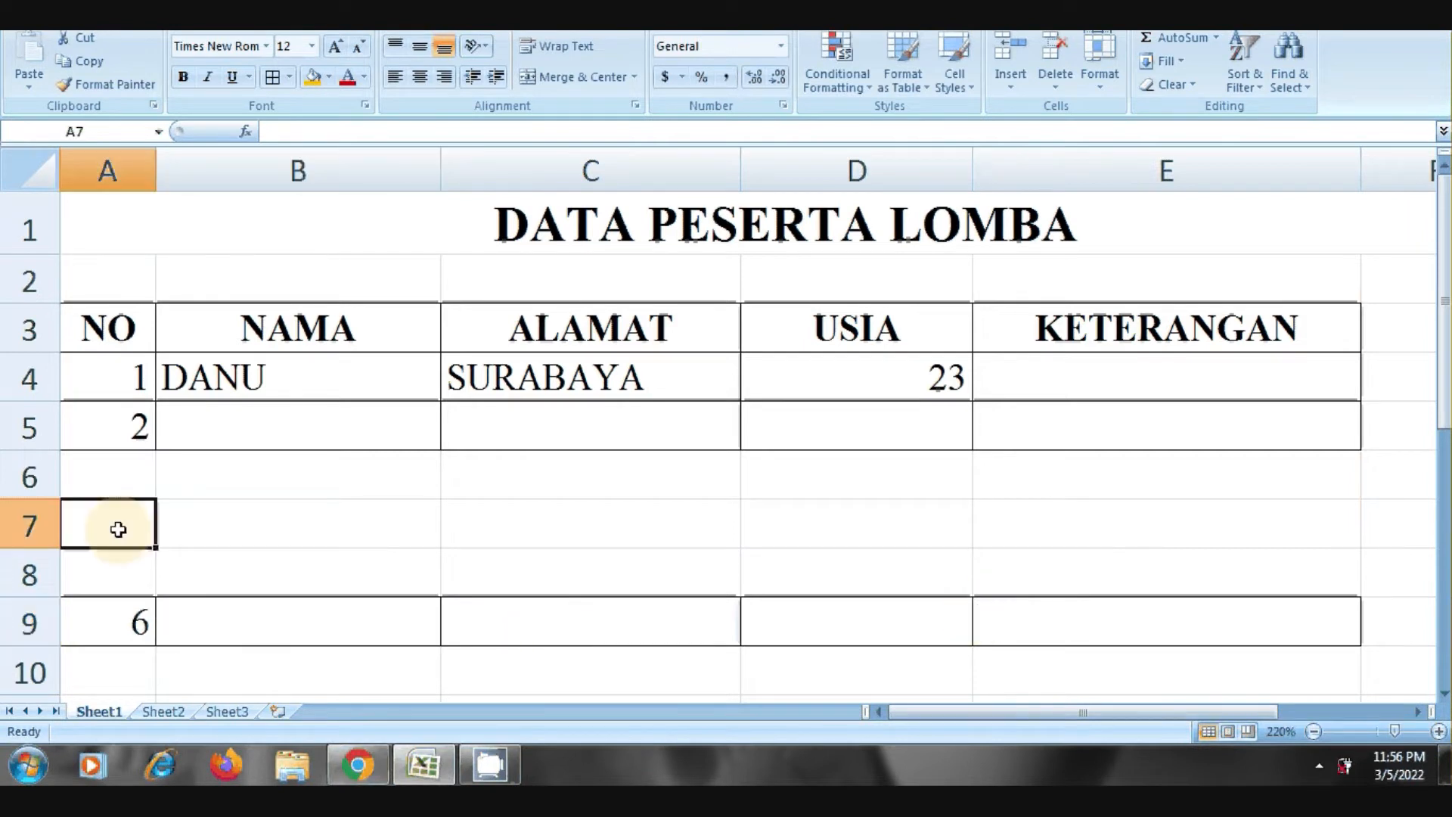
text(4)
key(Tab)
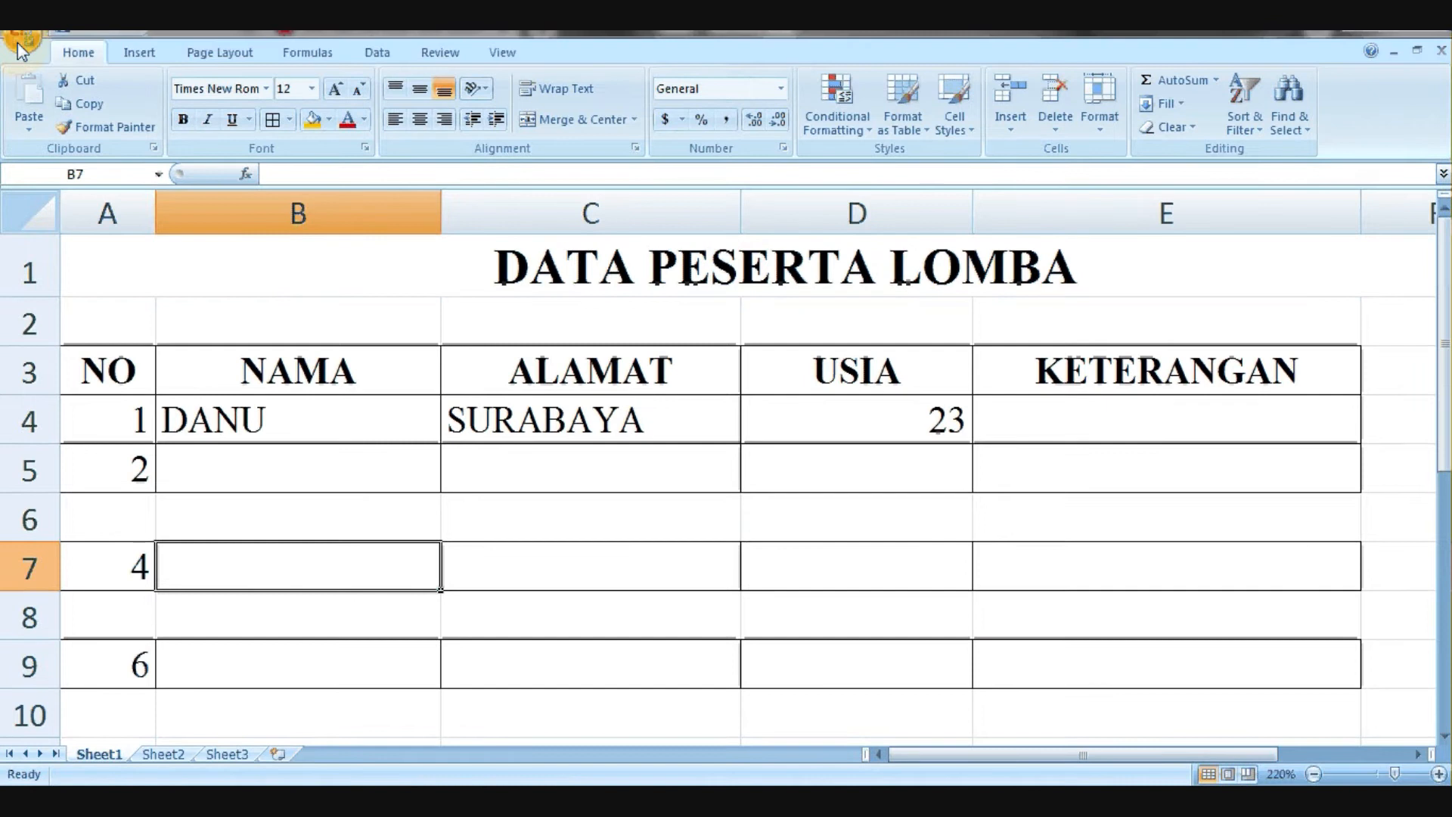
Create a new blank workbook
click(18, 41)
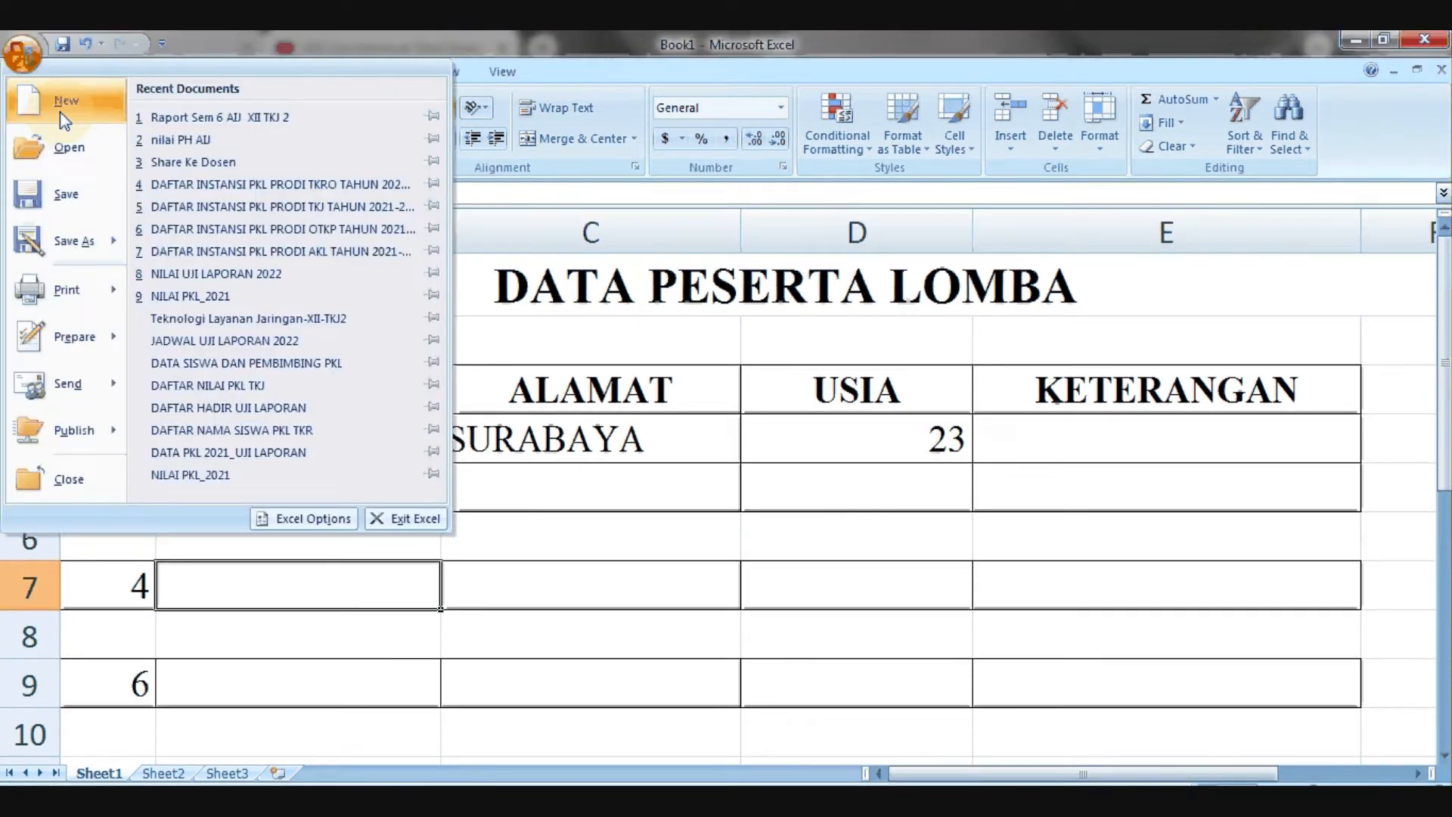
click(61, 102)
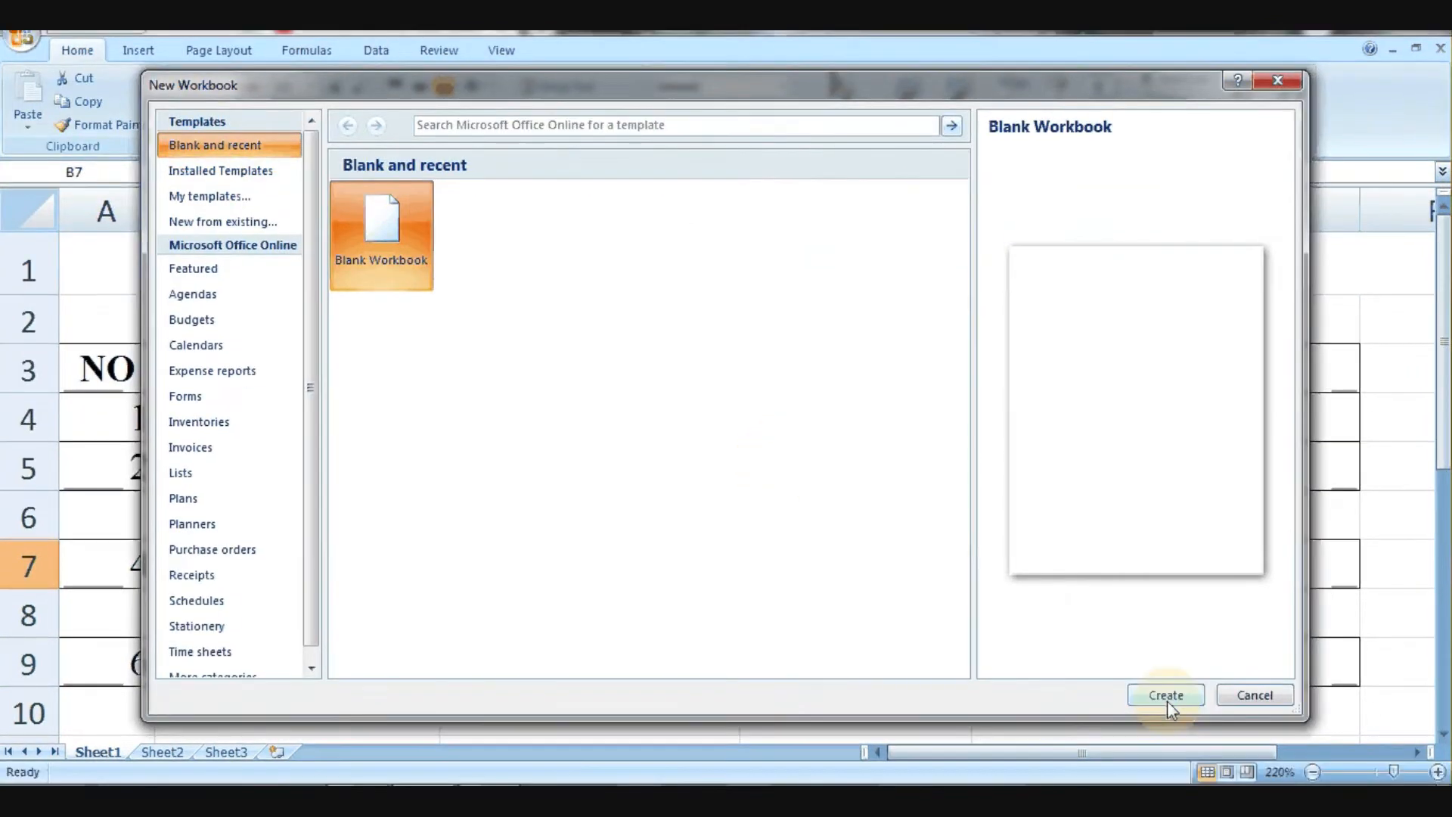
click(1166, 696)
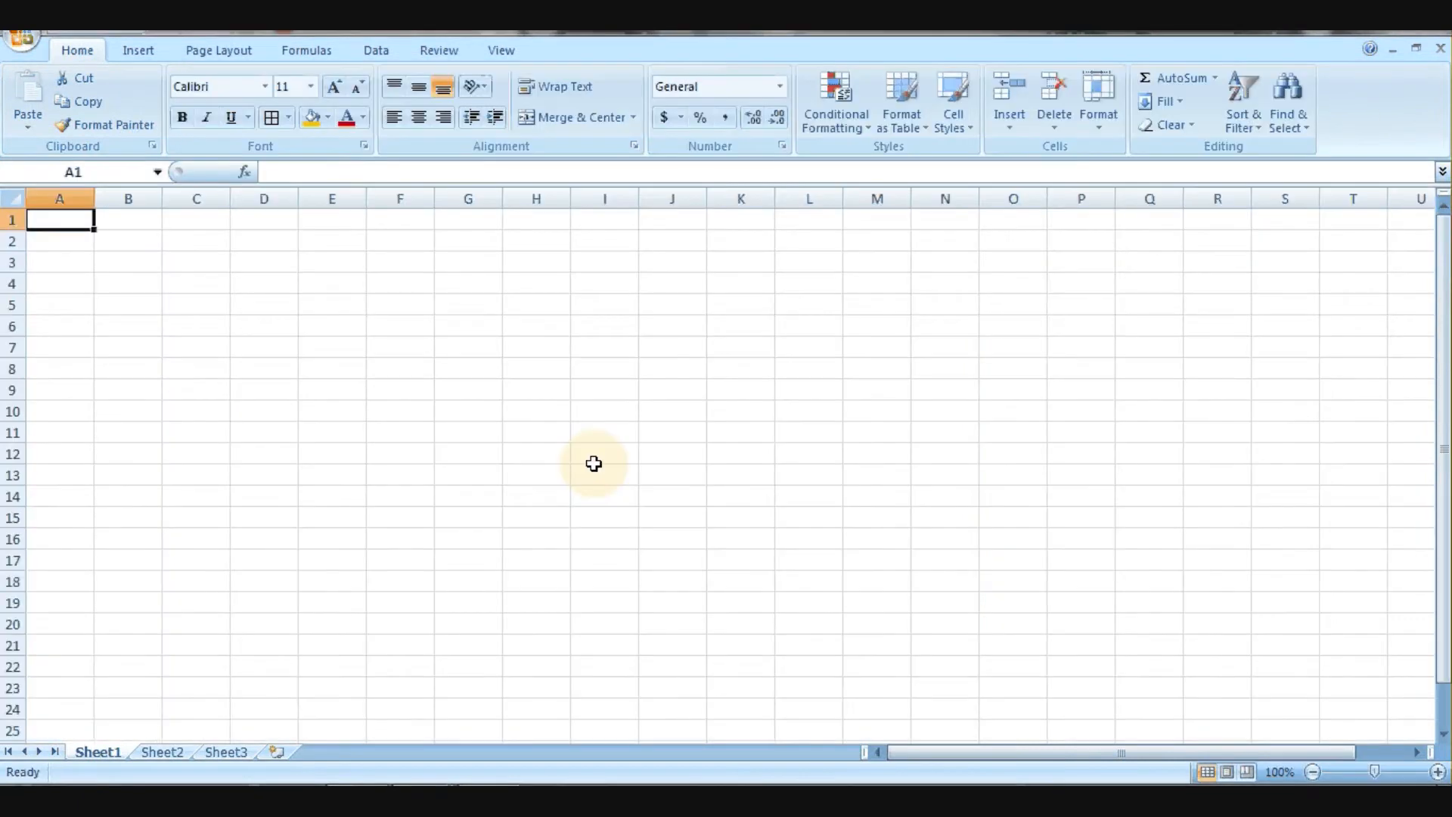
Enter the title DATA PESERTA LOMBA in cell A1
text(DAT)
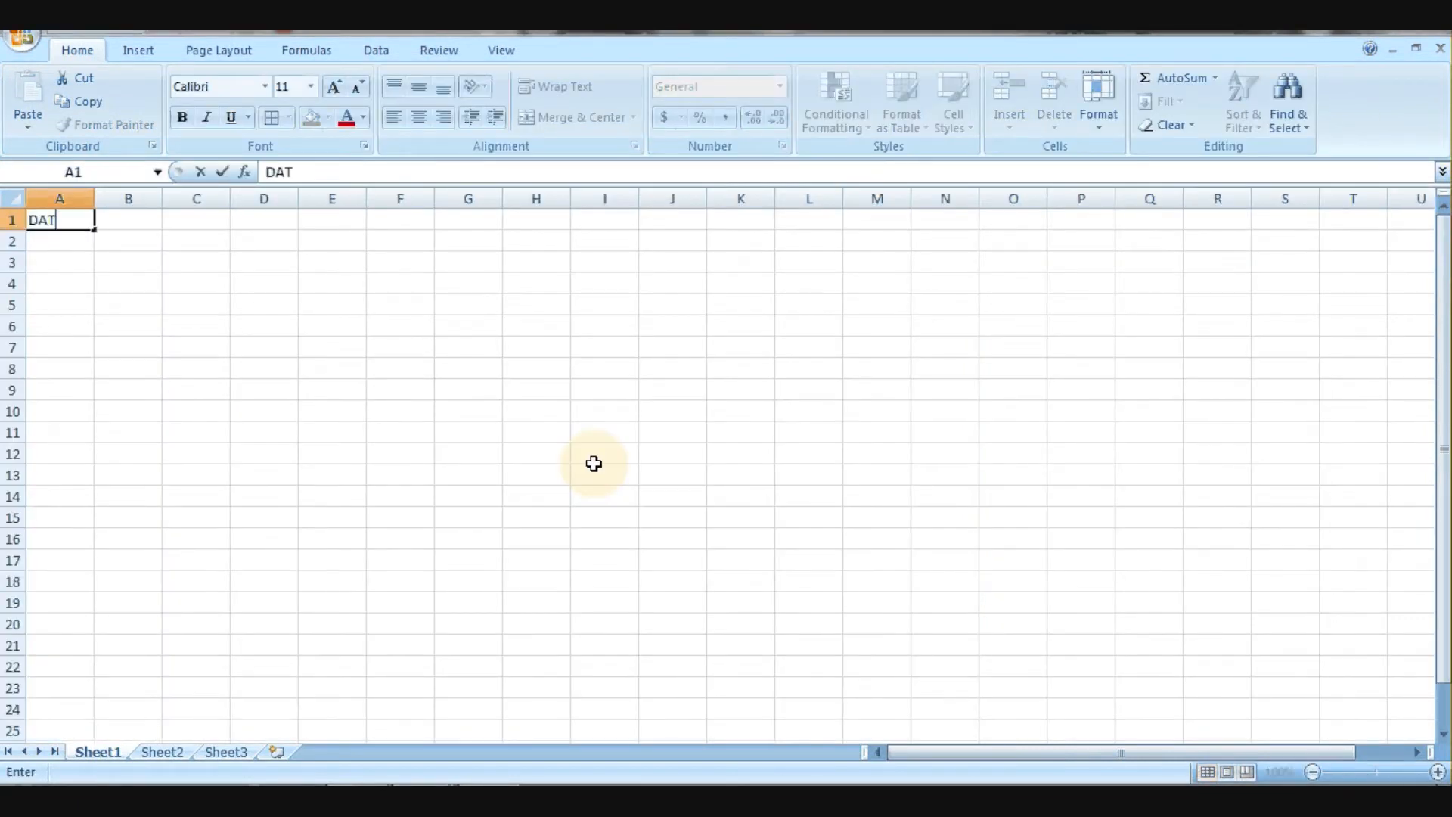
text(A PESERTA LOM)
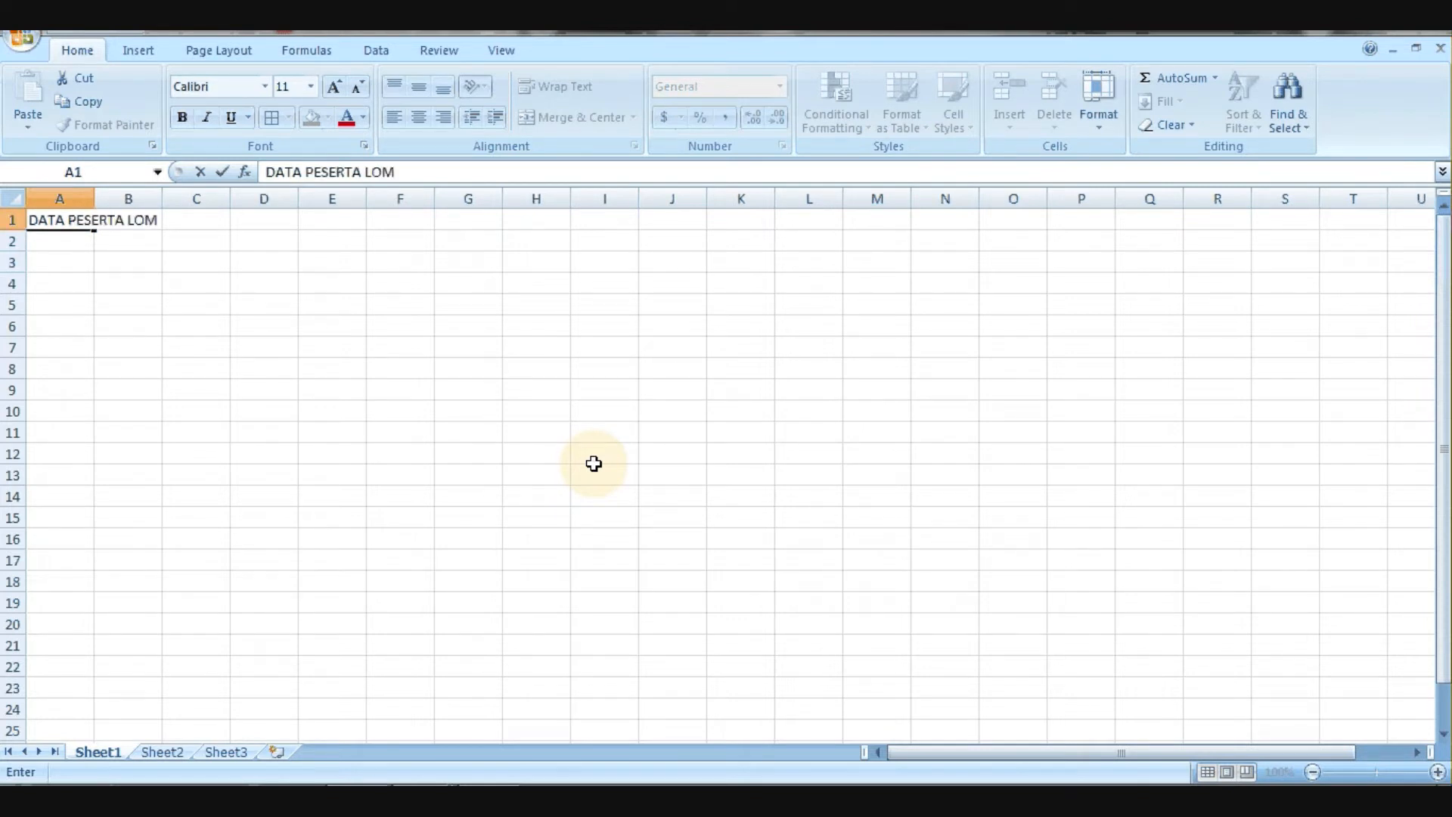
text(BA)
Enter the column headers NO, NAMA, ALAMAT, USIA and KETERANGAN in cells A3 to E3
click(72, 260)
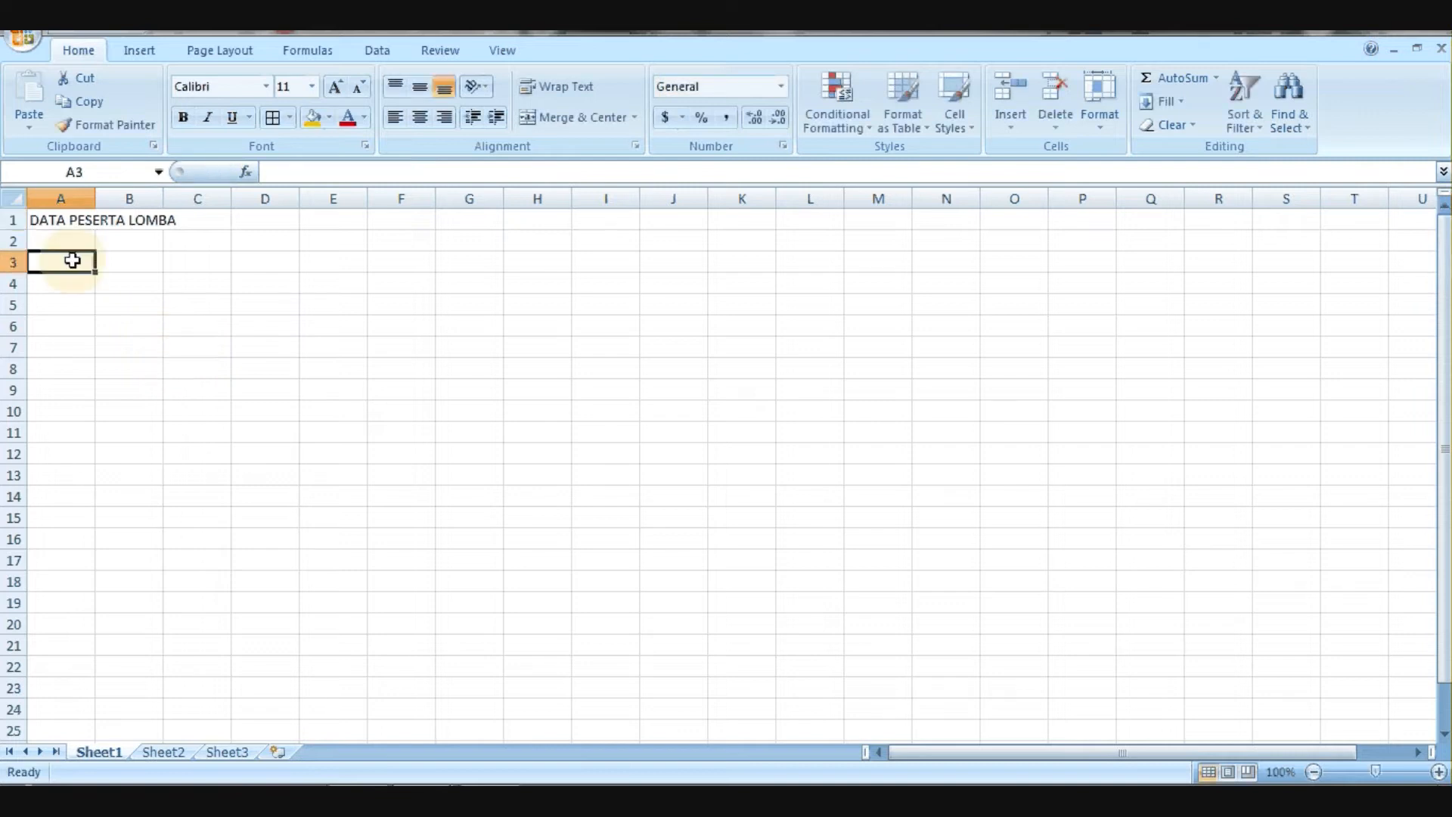
text(NO)
key(Tab)
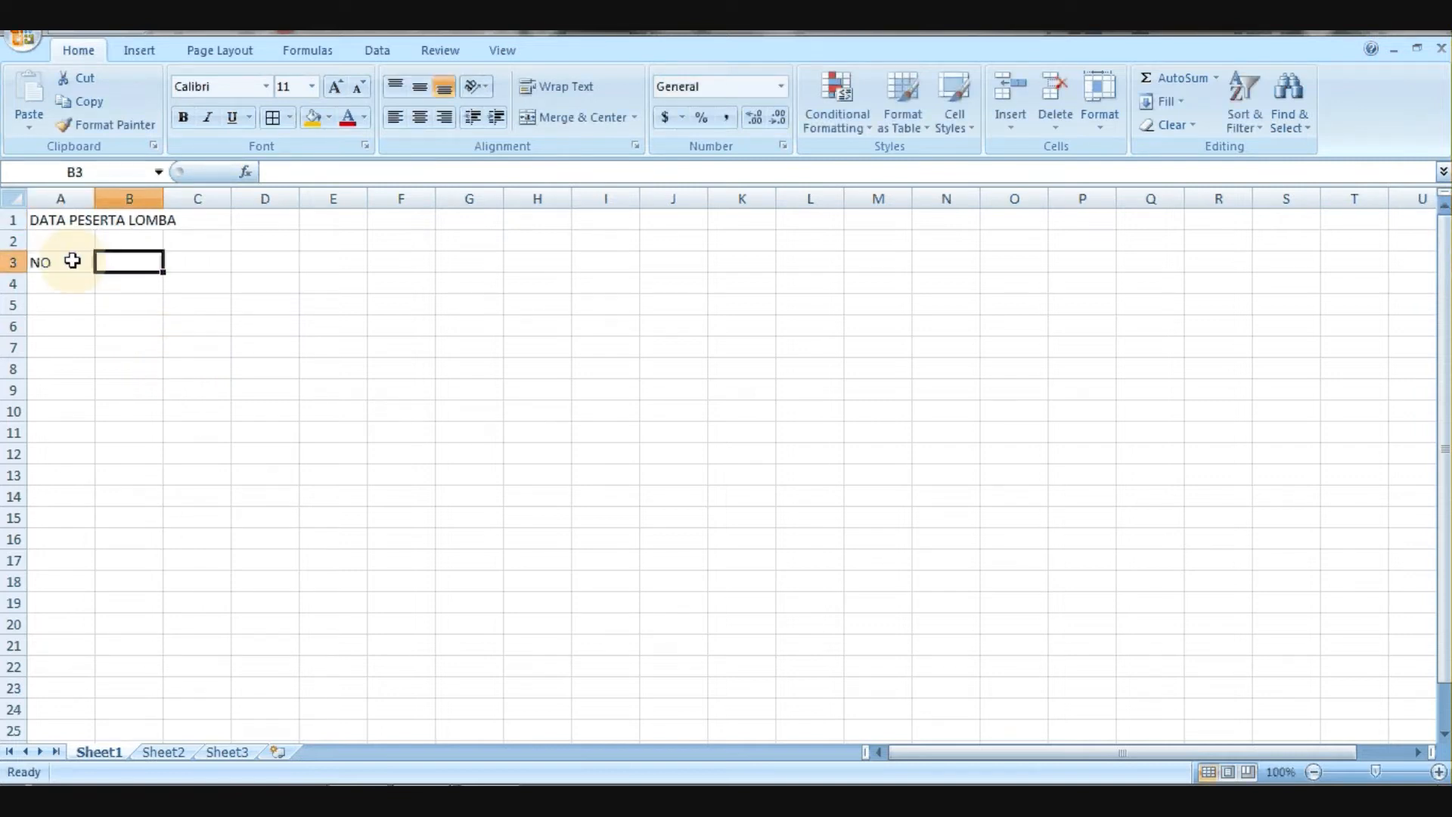
text(NAMA)
key(Tab)
text(ALAMAT)
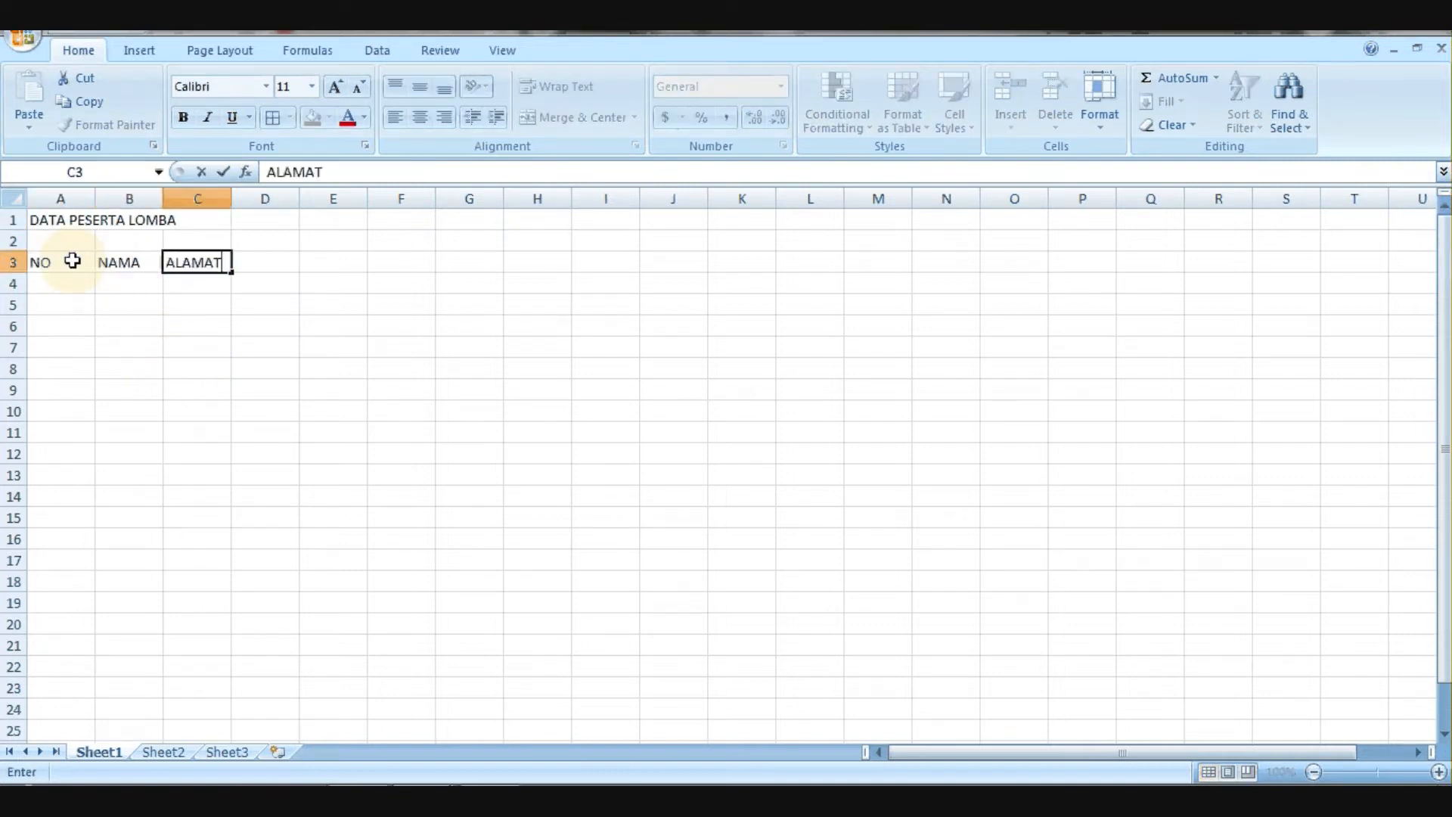
key(Tab)
text(USI)
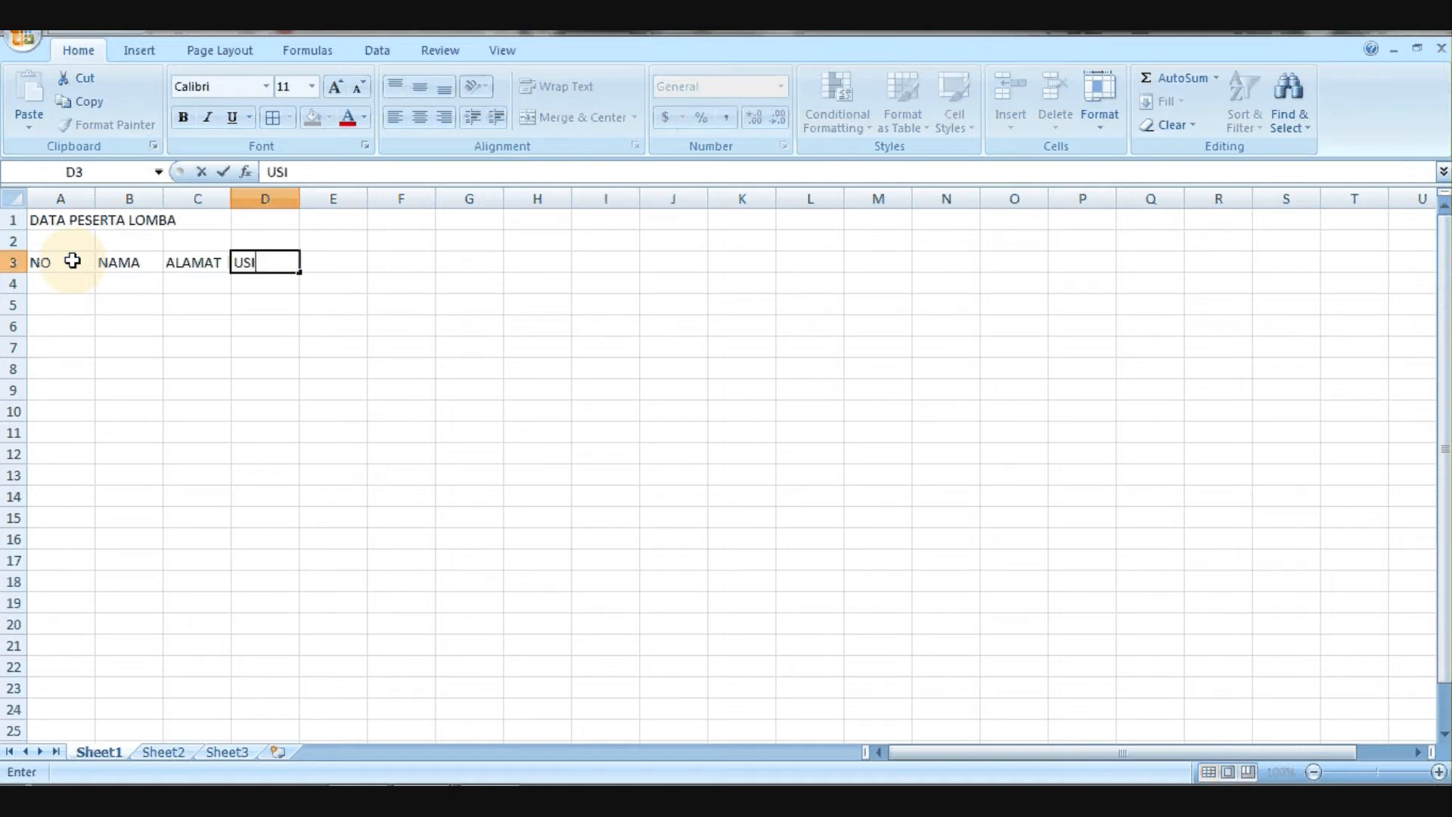
text(A)
key(Tab)
text(KETE)
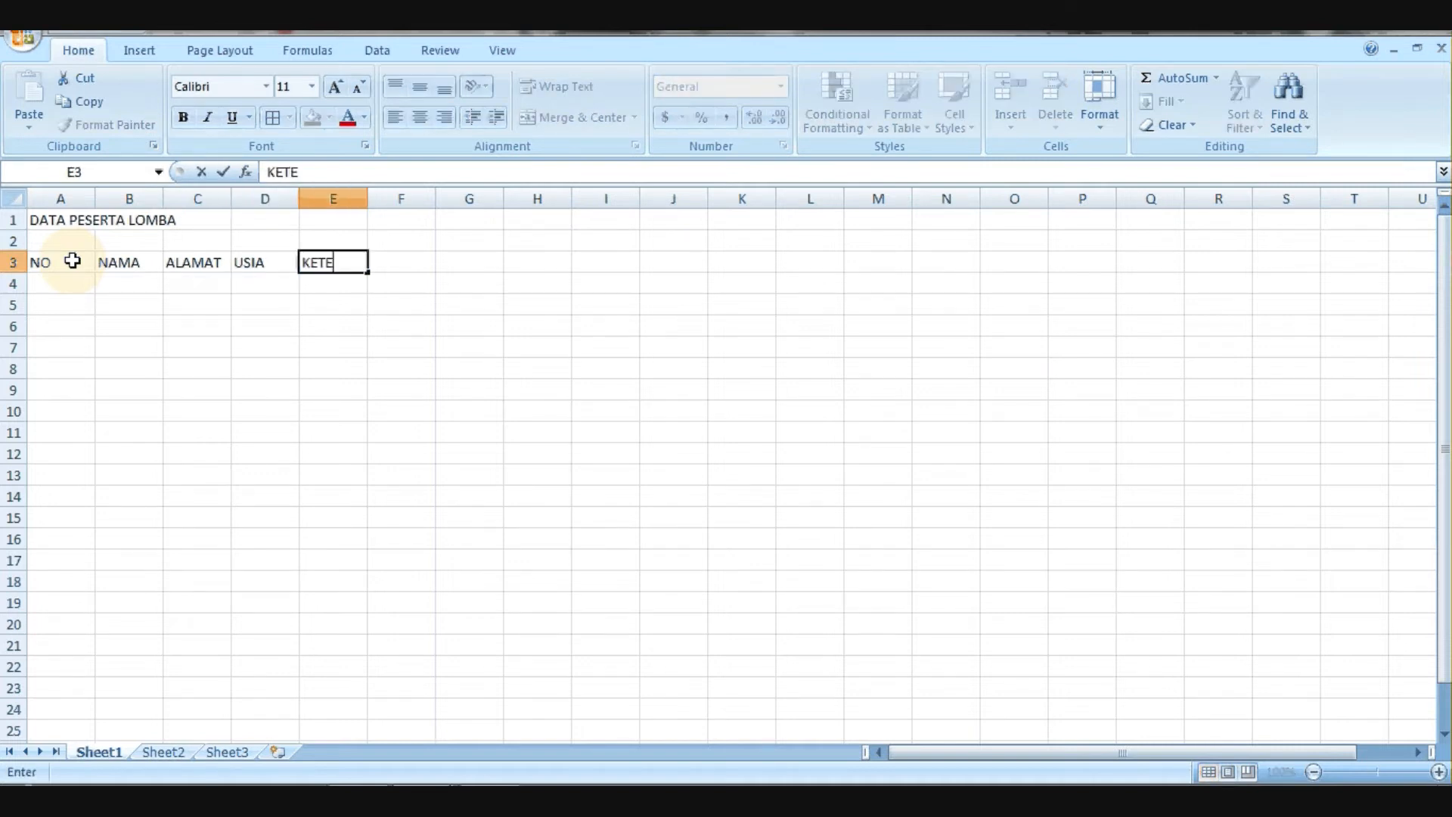
text(RANGAN)
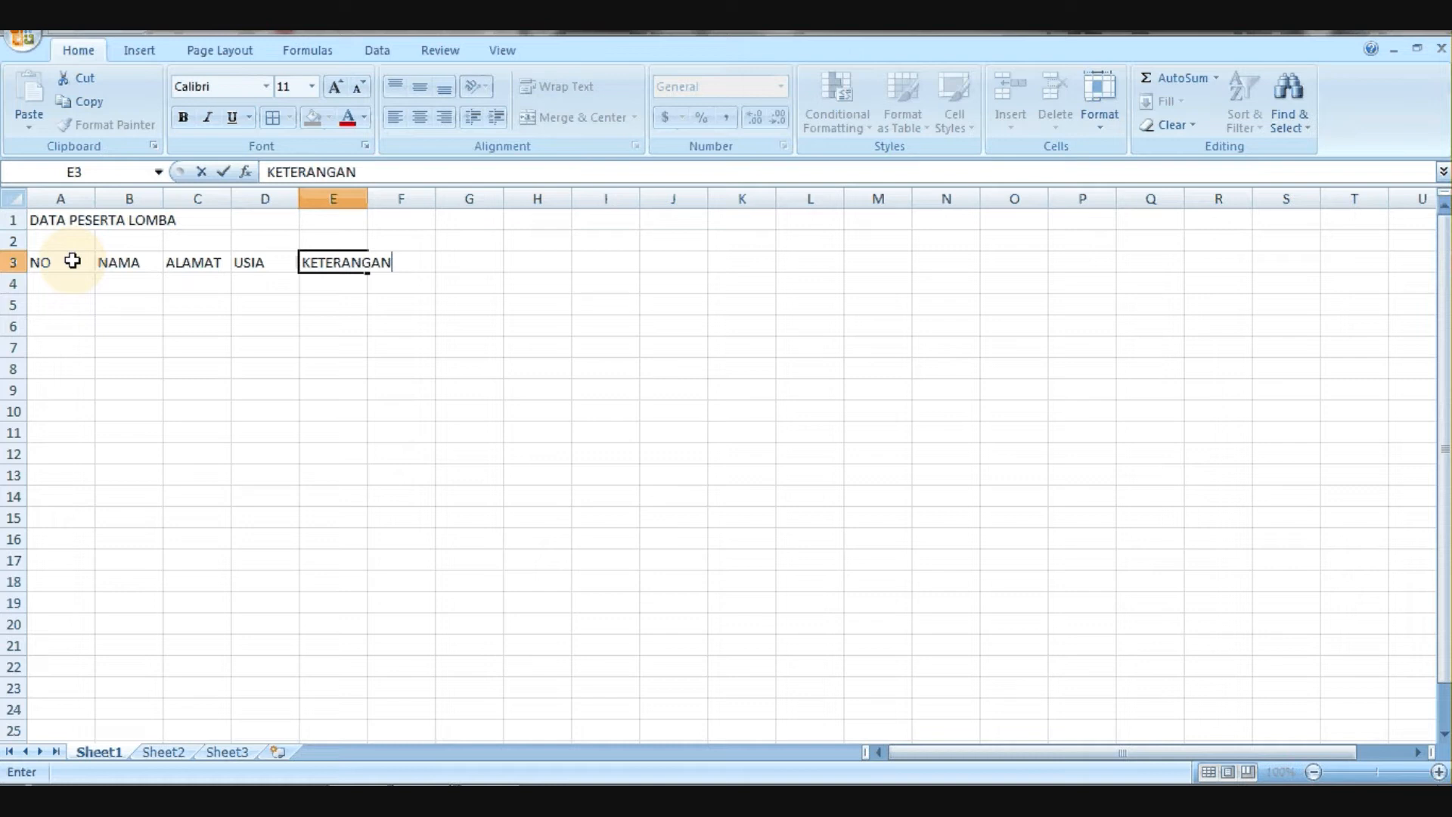
click(401, 389)
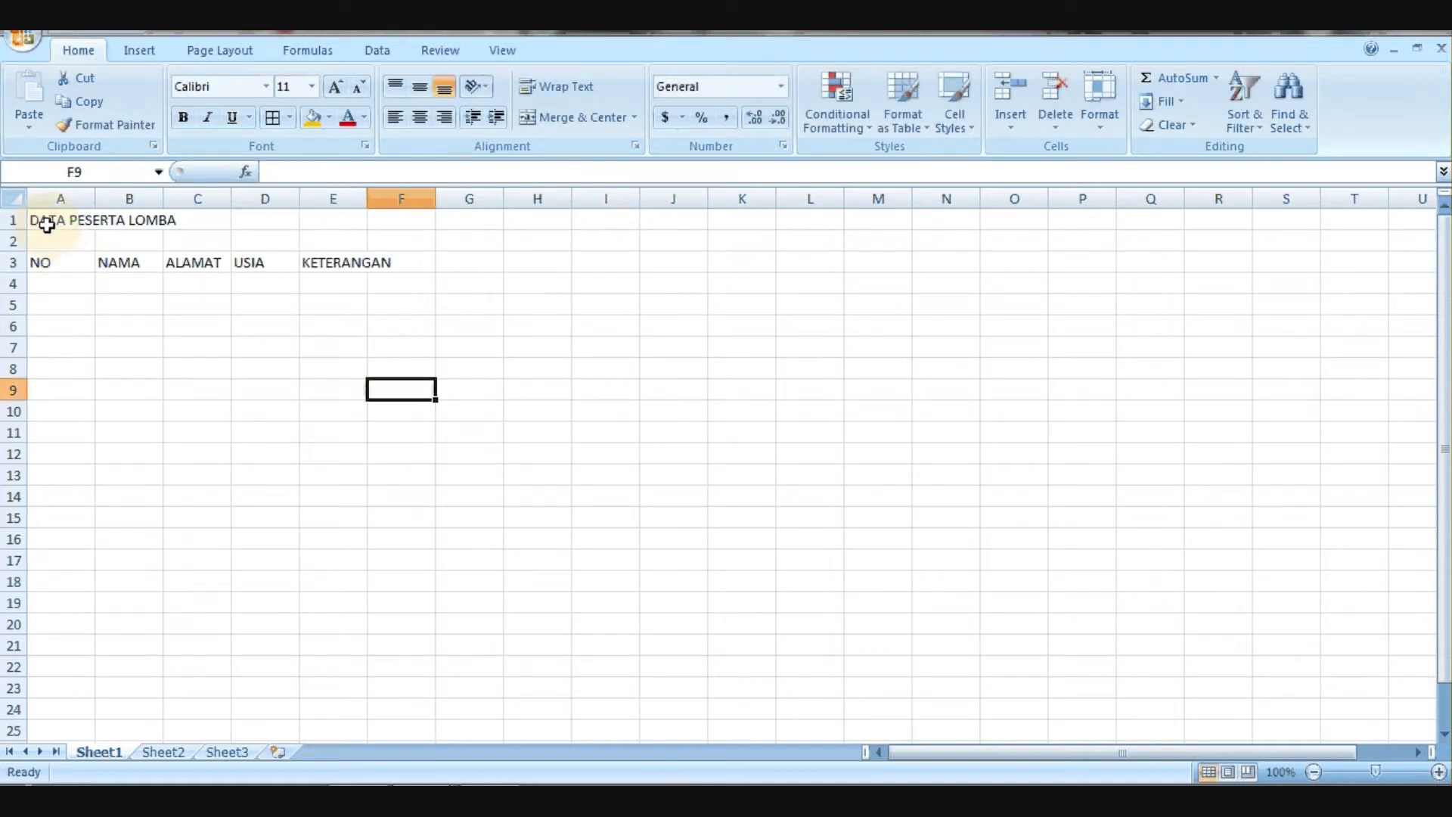
Change the font of the entire sheet to Times New Roman
key(ctrl+a)
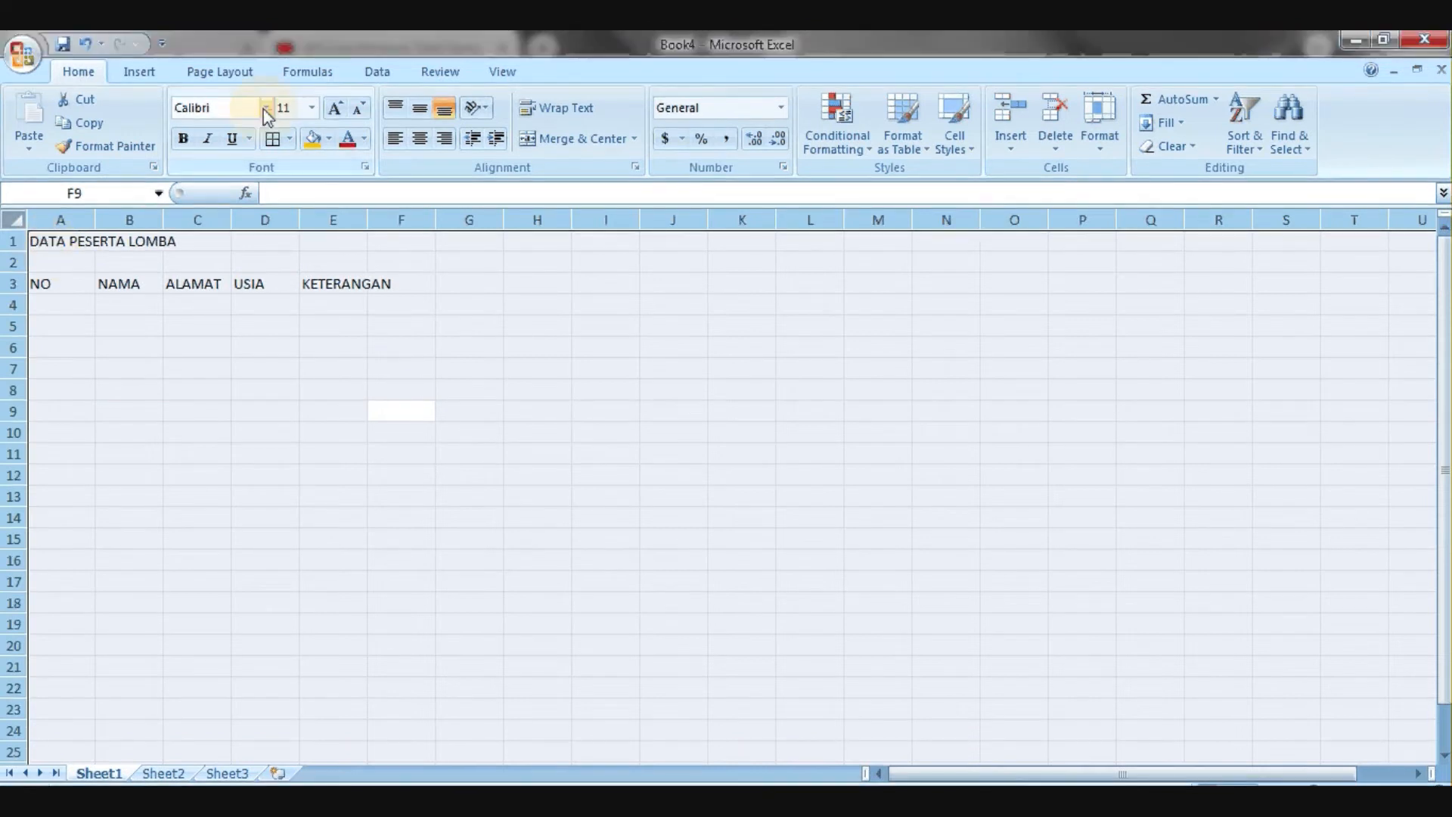
click(266, 109)
text(Times New Rom)
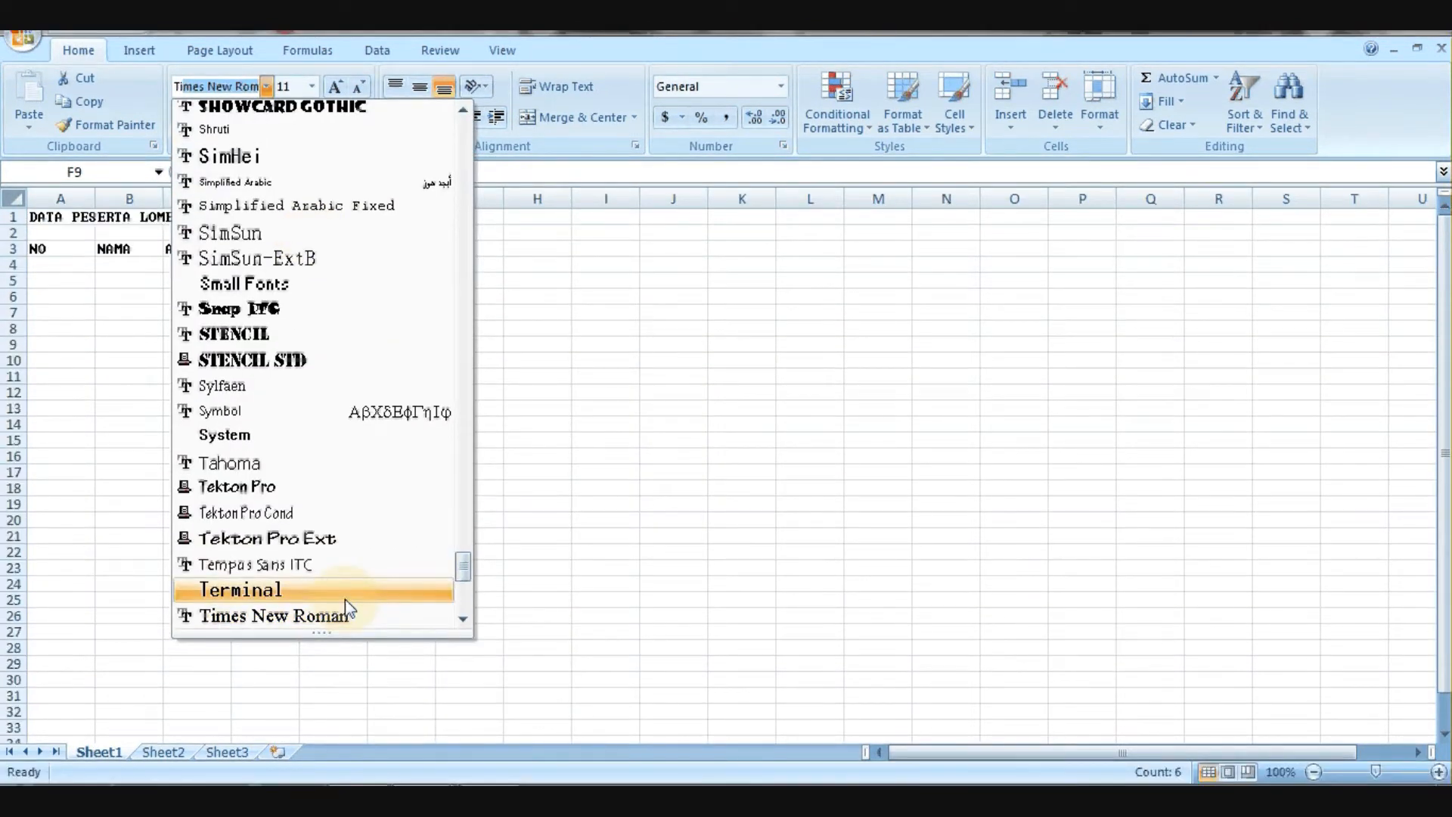
click(345, 613)
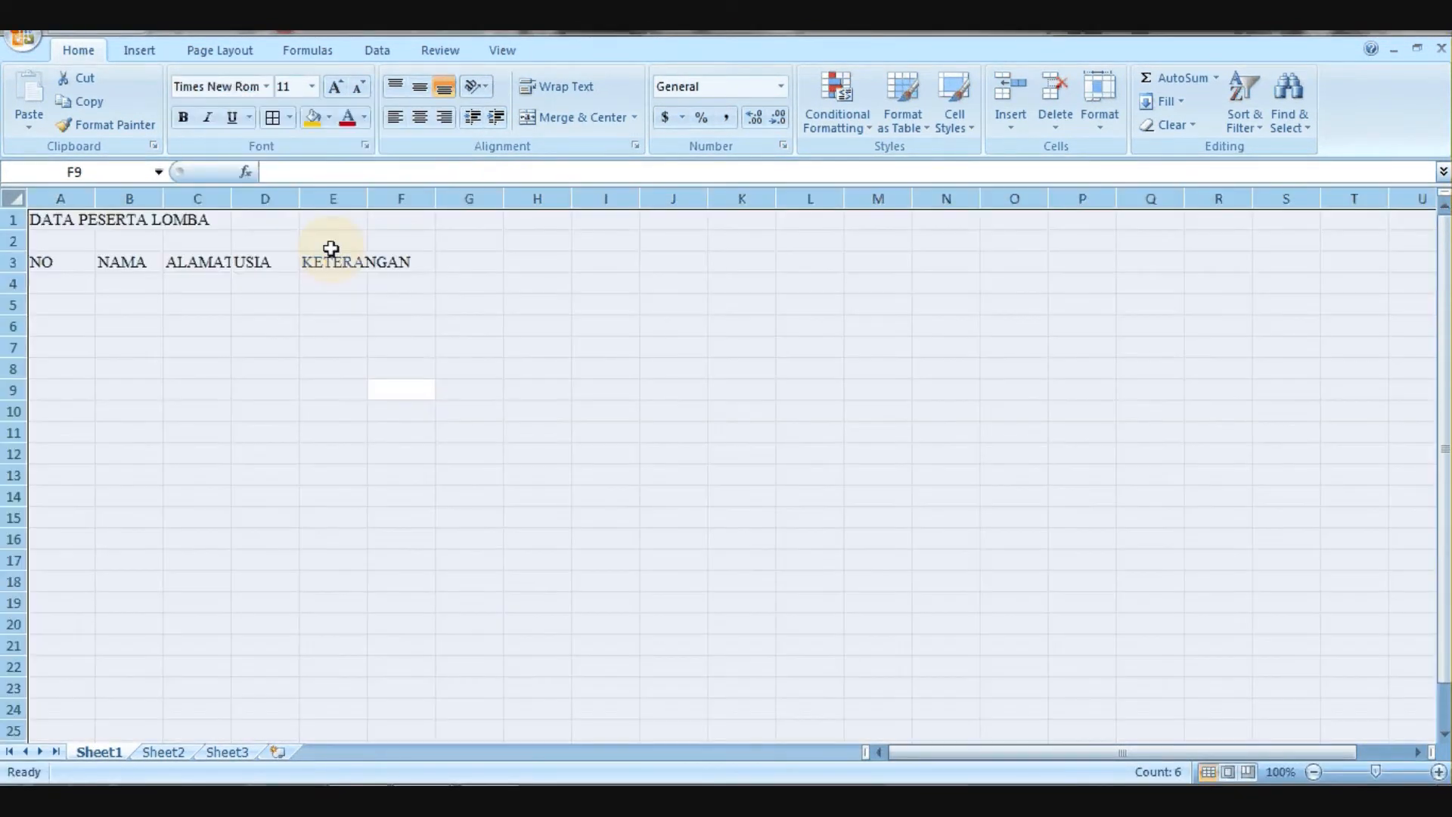
Increase the font size of the entire sheet to 12
click(335, 86)
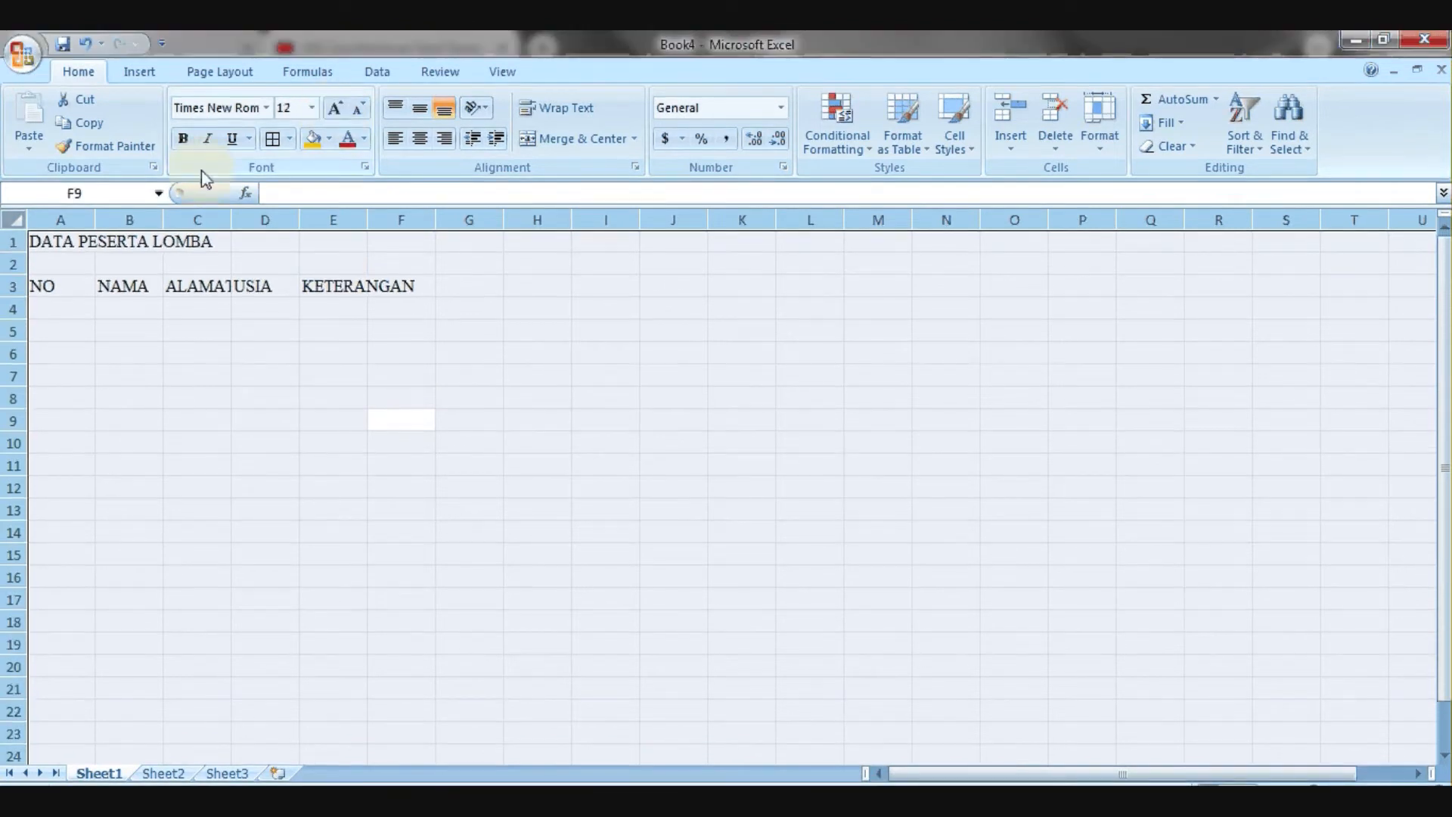
key(Down)
key(Down)
key(Down)
Merge and center the title across A1:E1 and make it bold at font size 16
click(43, 242)
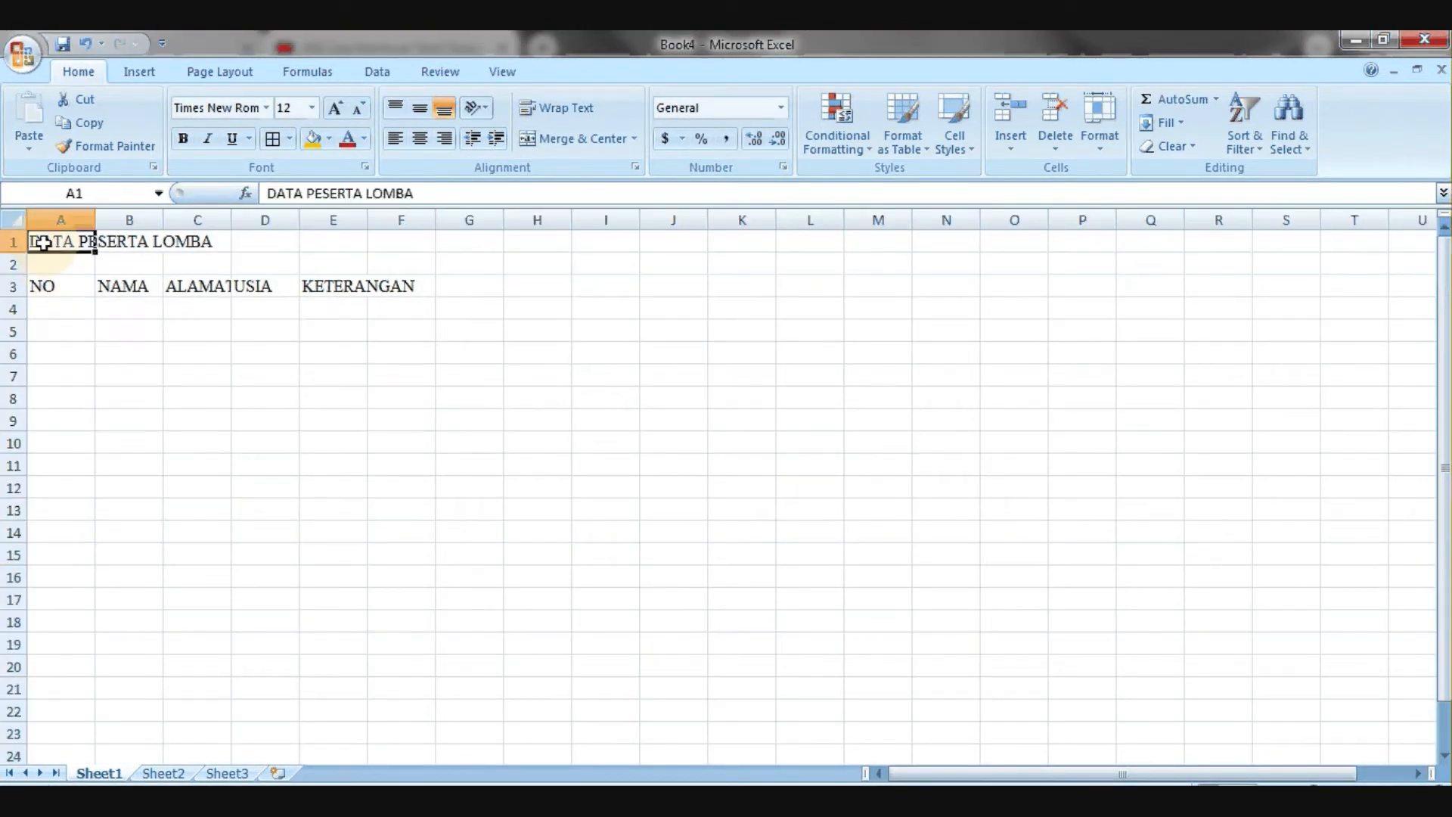
drag(43, 242, 335, 252)
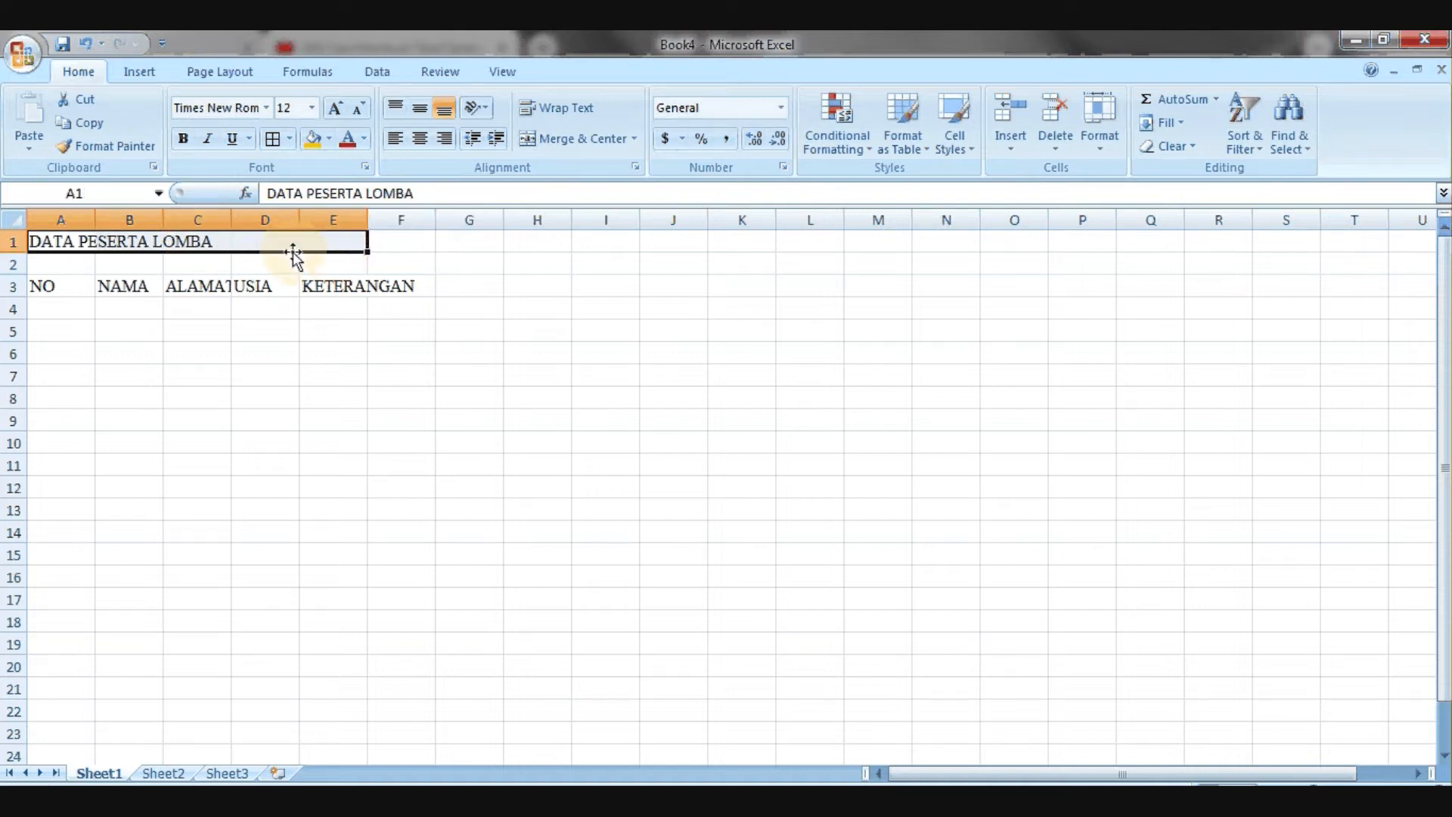
click(543, 144)
click(182, 142)
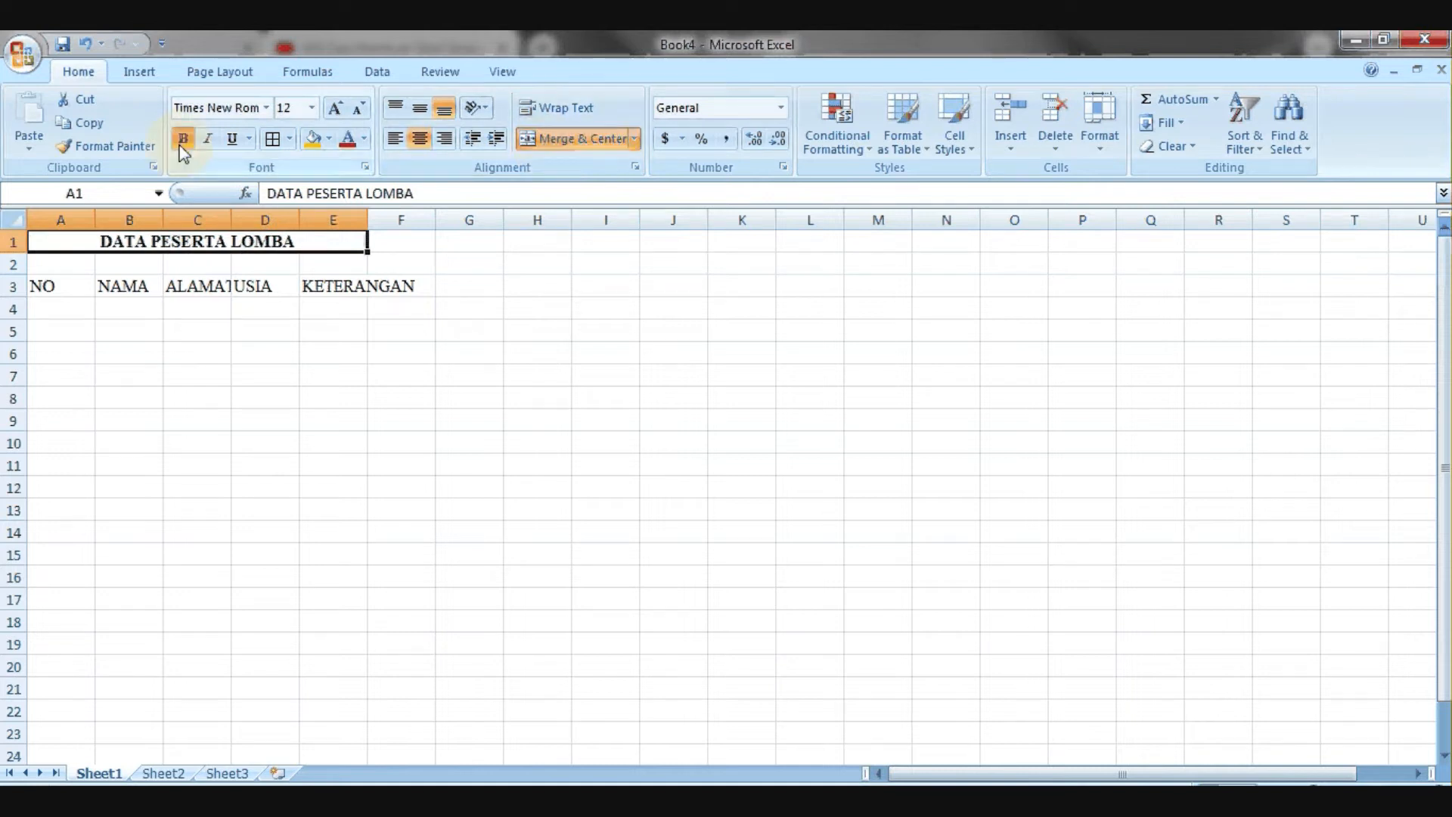
click(335, 110)
click(336, 110)
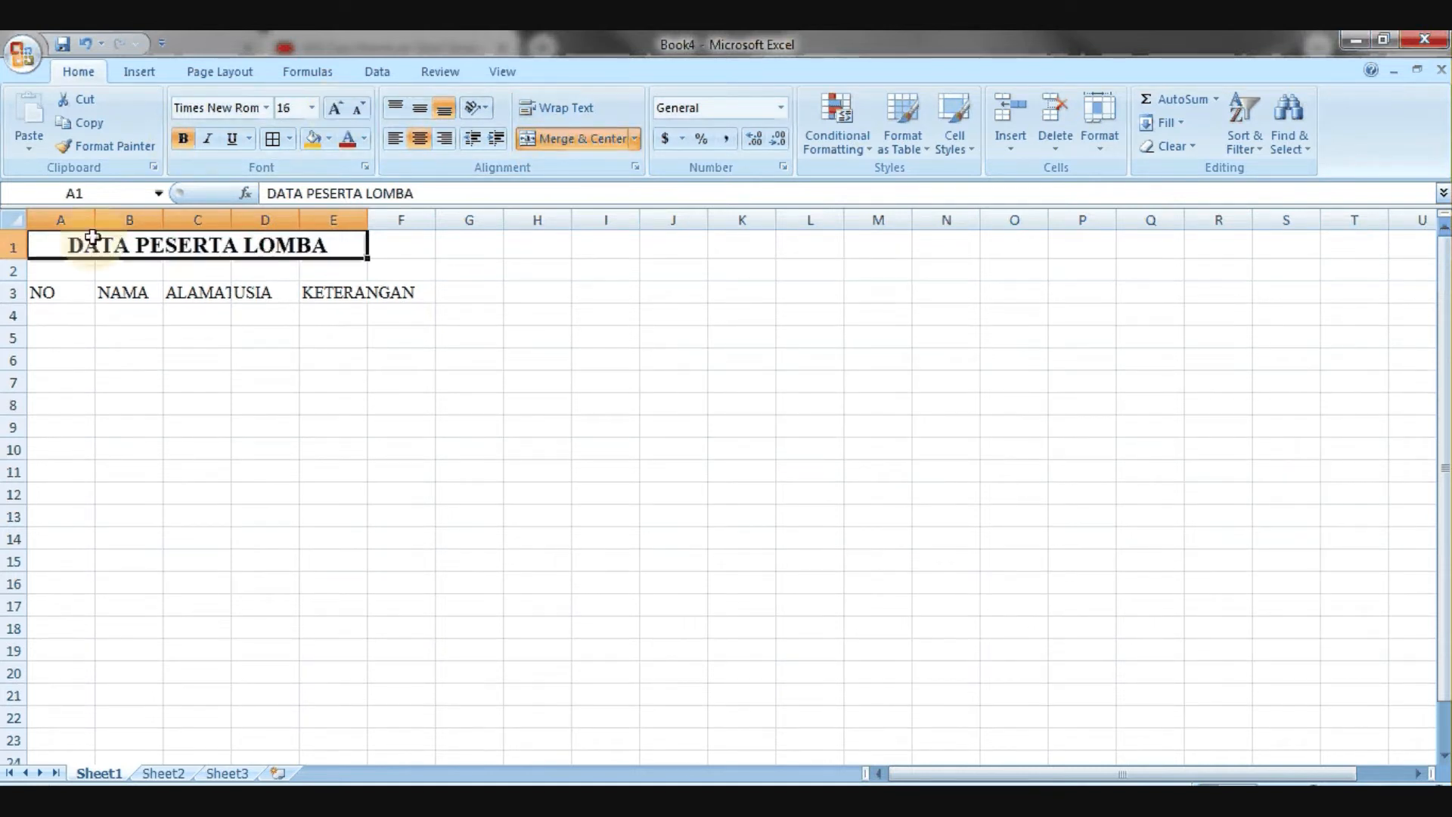
Narrow column A and widen columns B to E so that every header fits its column
drag(95, 221, 649, 220)
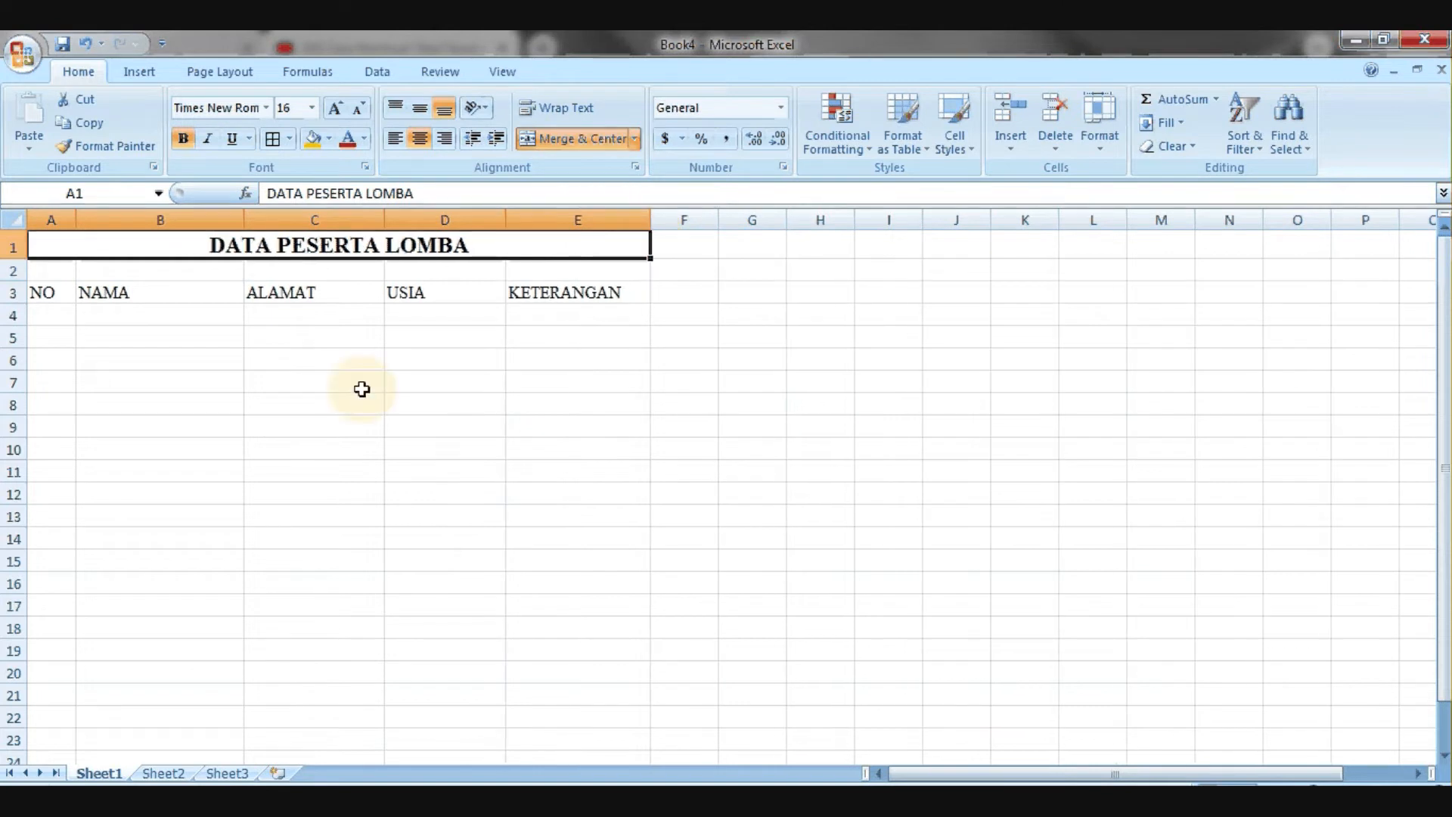
Format the headers in A3:E3 as bold, centered horizontally and vertically, with borders around every cell
click(49, 300)
drag(49, 300, 556, 295)
click(185, 139)
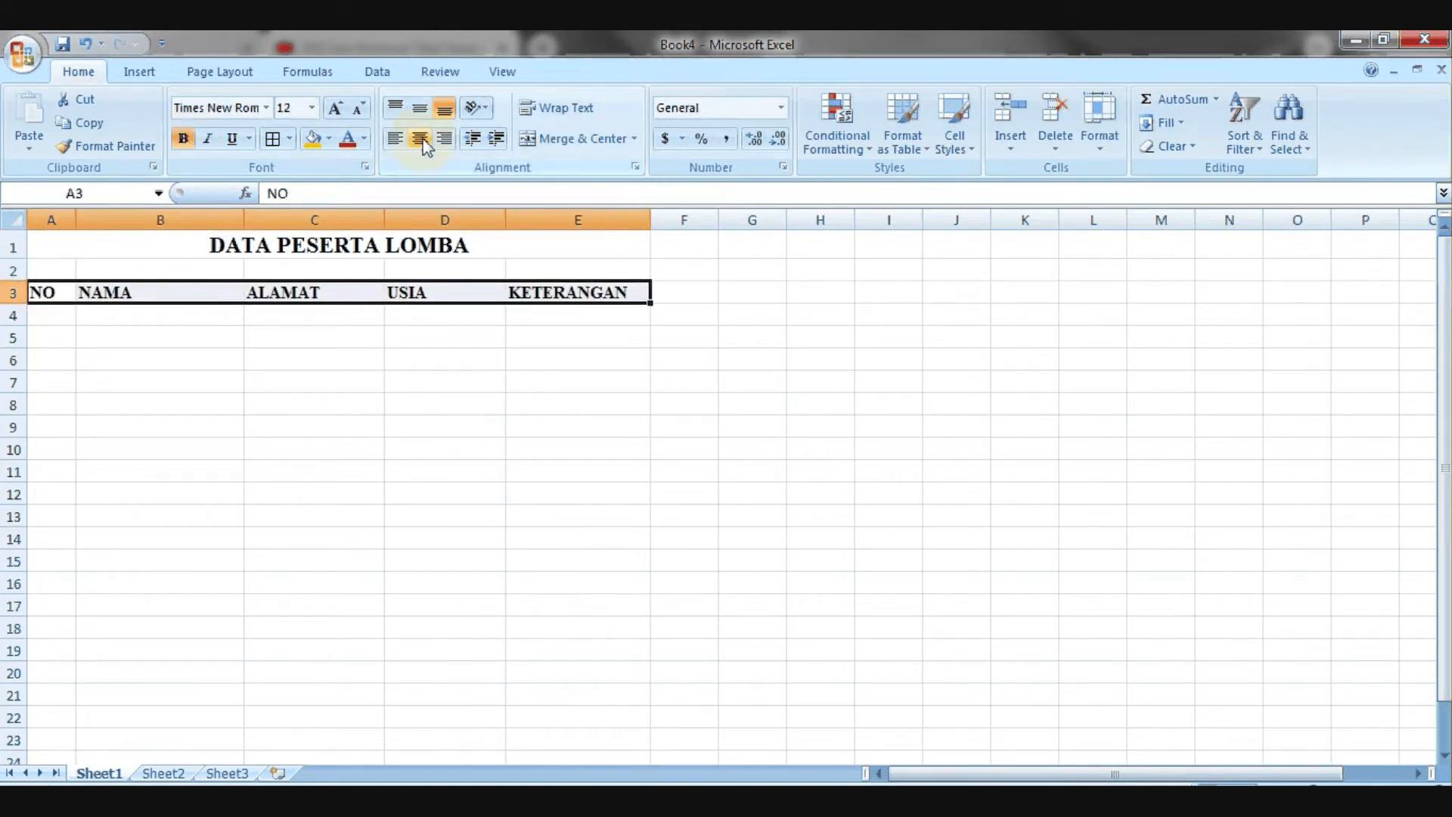
click(422, 139)
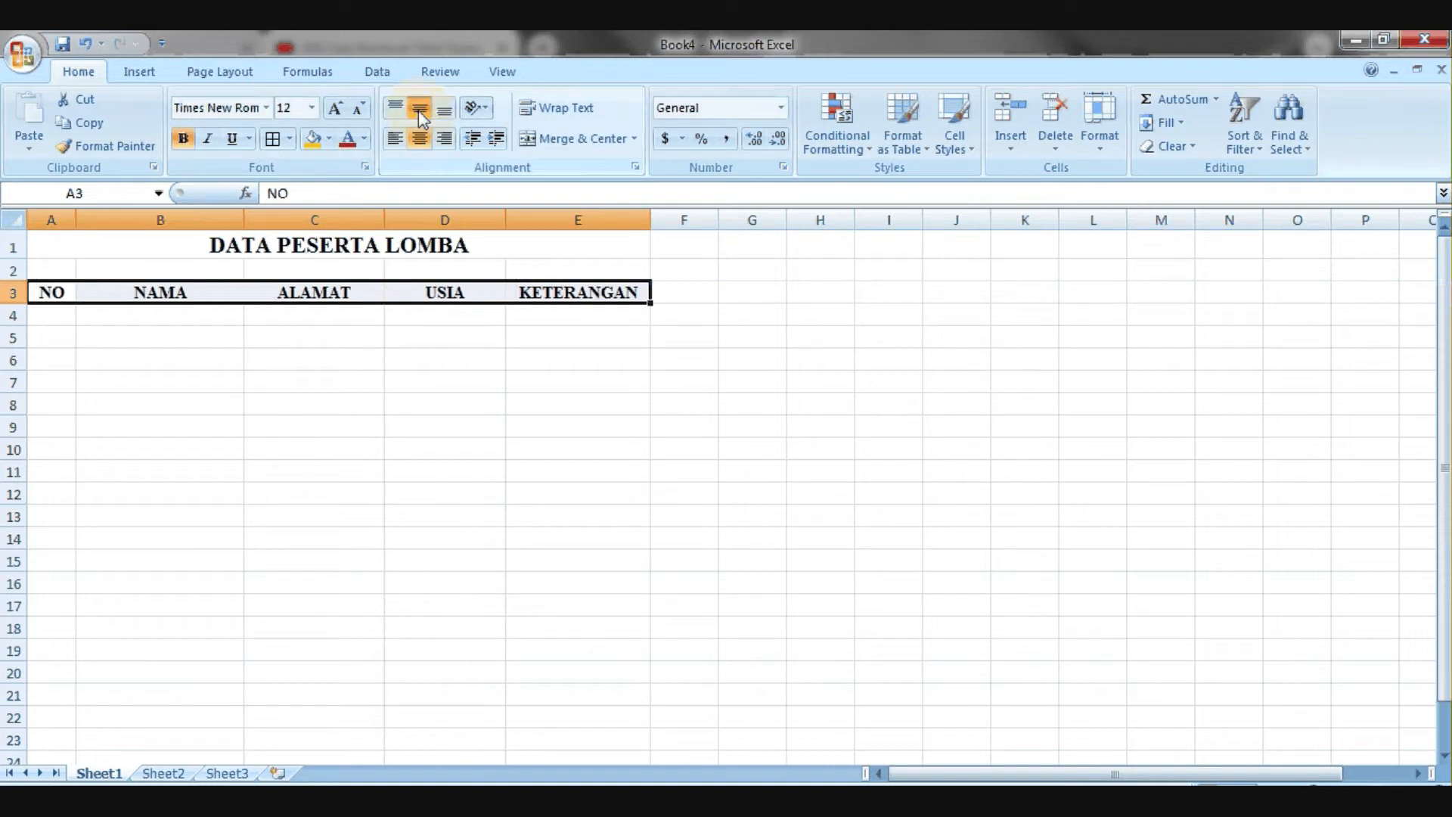
click(419, 110)
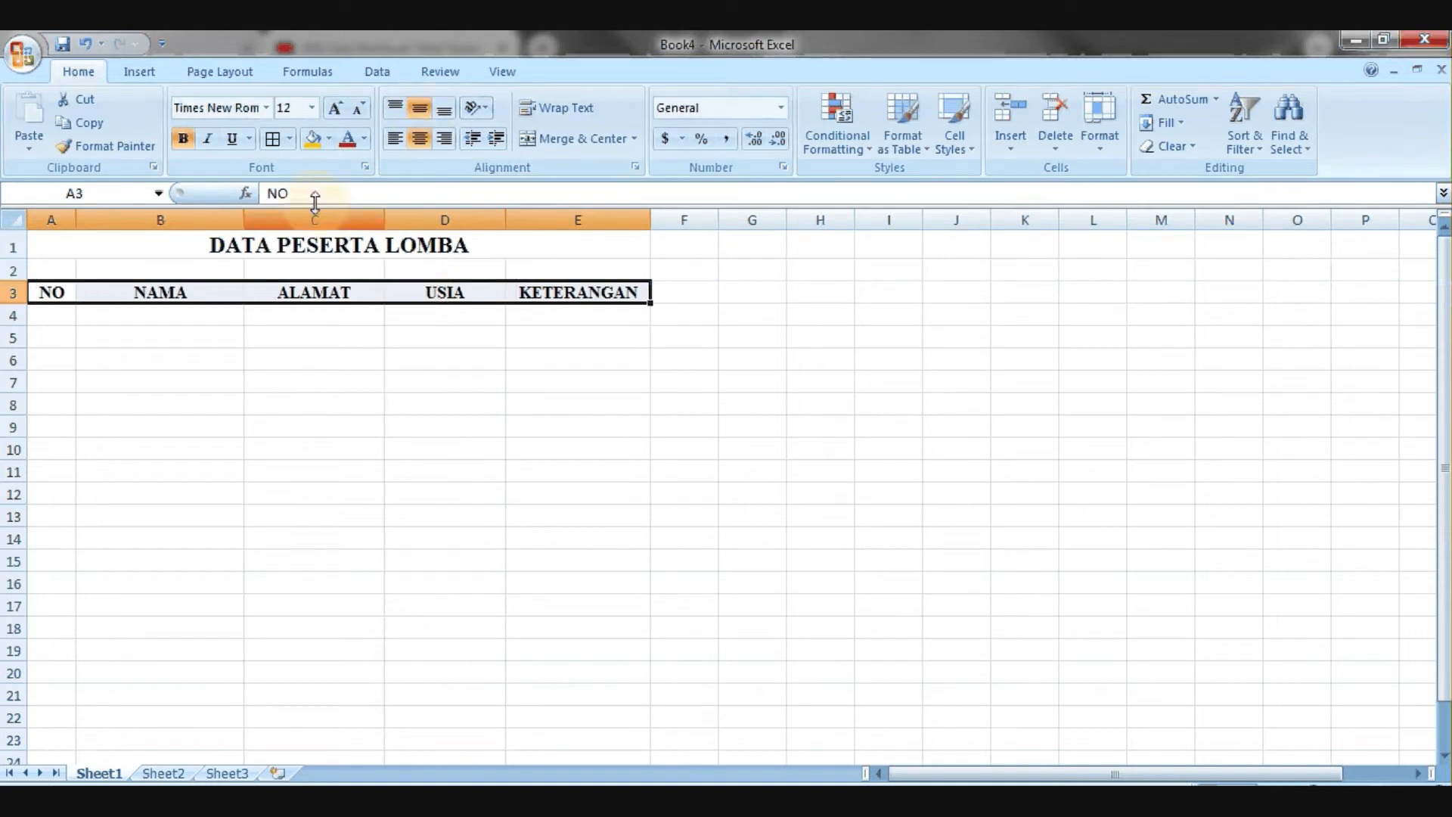
click(274, 141)
click(445, 426)
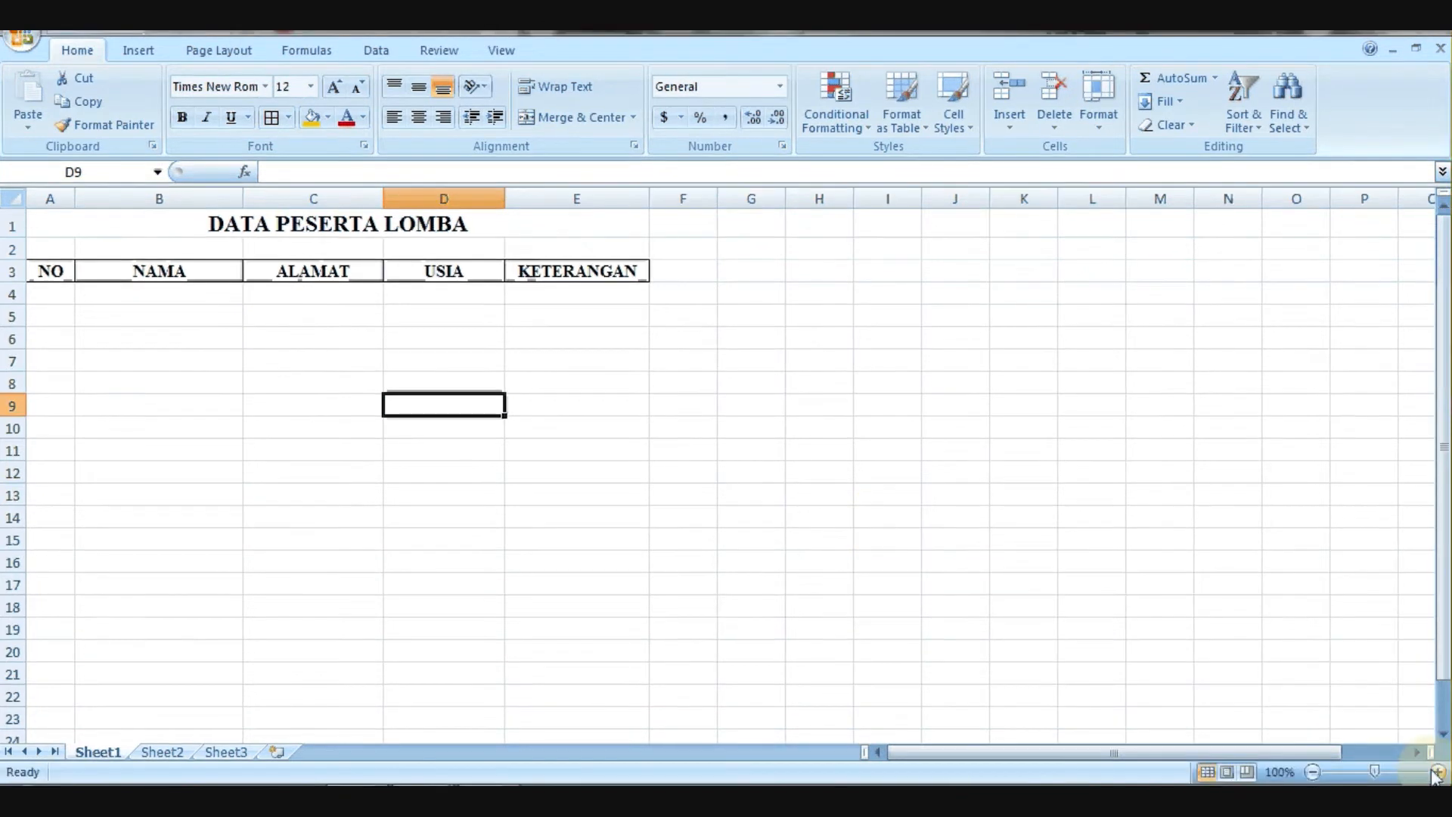
Zoom the sheet in to 190%
click(1439, 774)
click(1439, 773)
click(1438, 750)
click(1438, 750)
click(1438, 750)
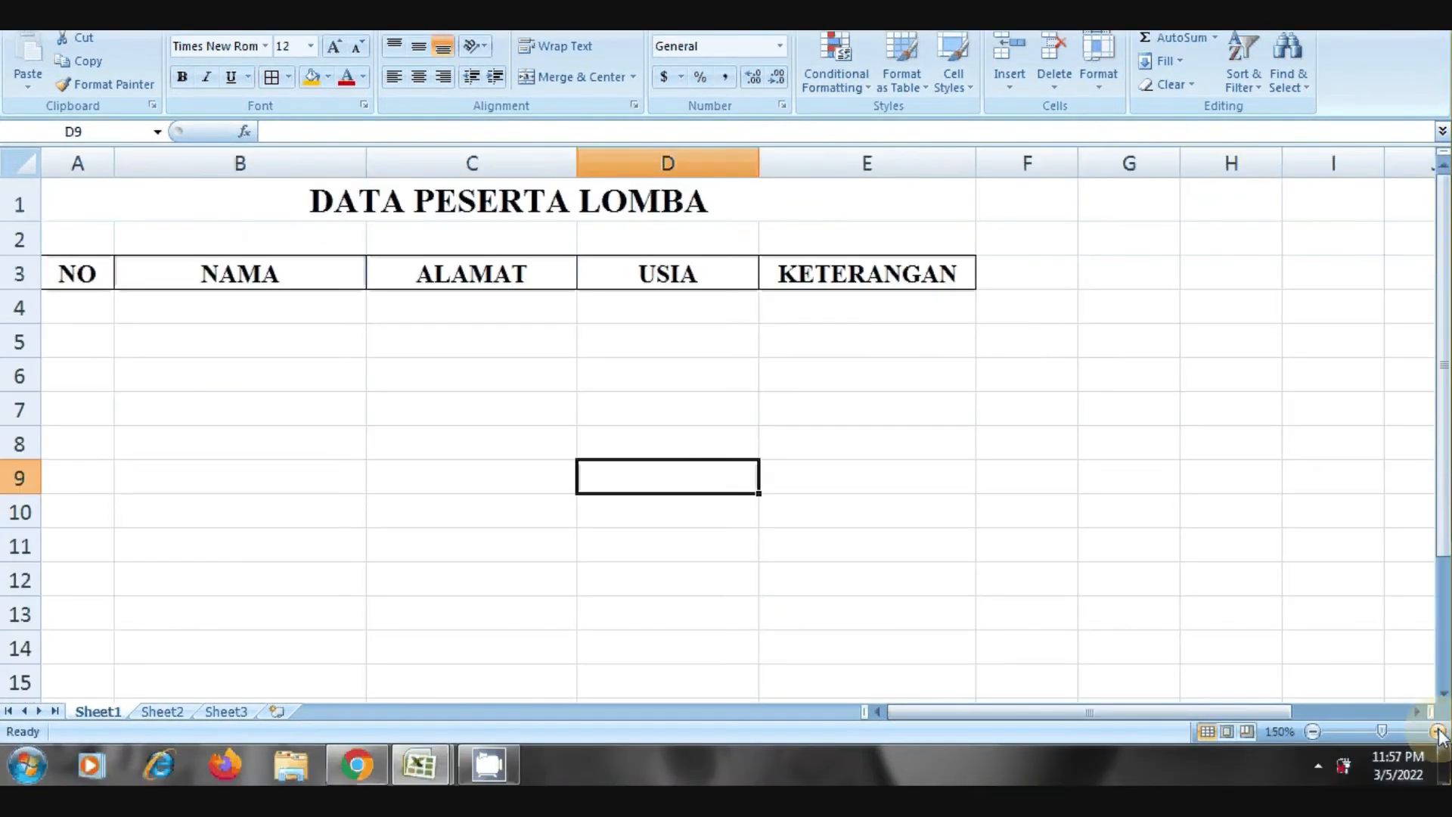
click(1437, 731)
click(1437, 732)
click(1437, 731)
click(1438, 731)
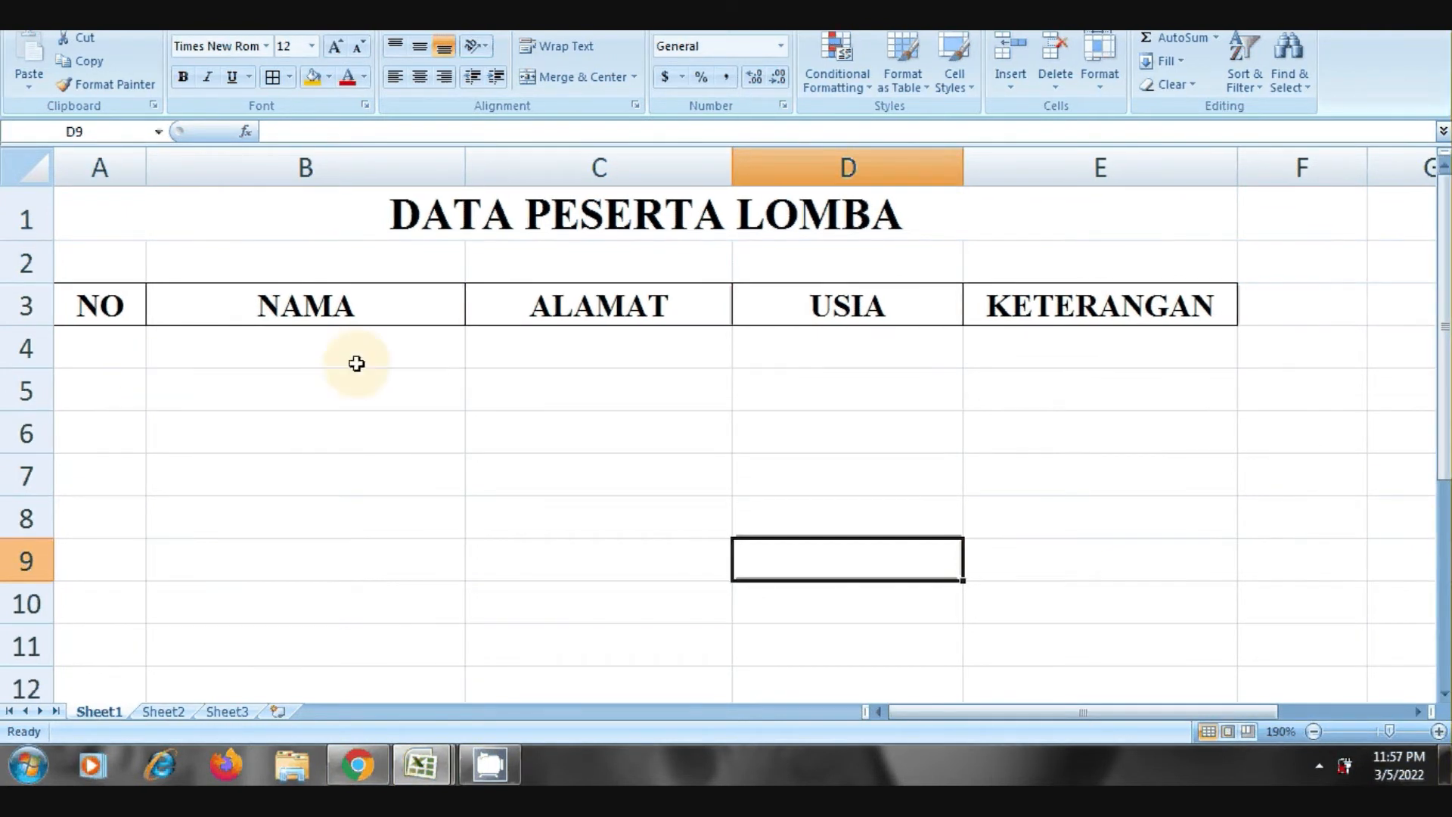
Enter the test numbers 1 and 2 in cells A4 and A5 of the NO column
click(100, 346)
text(1)
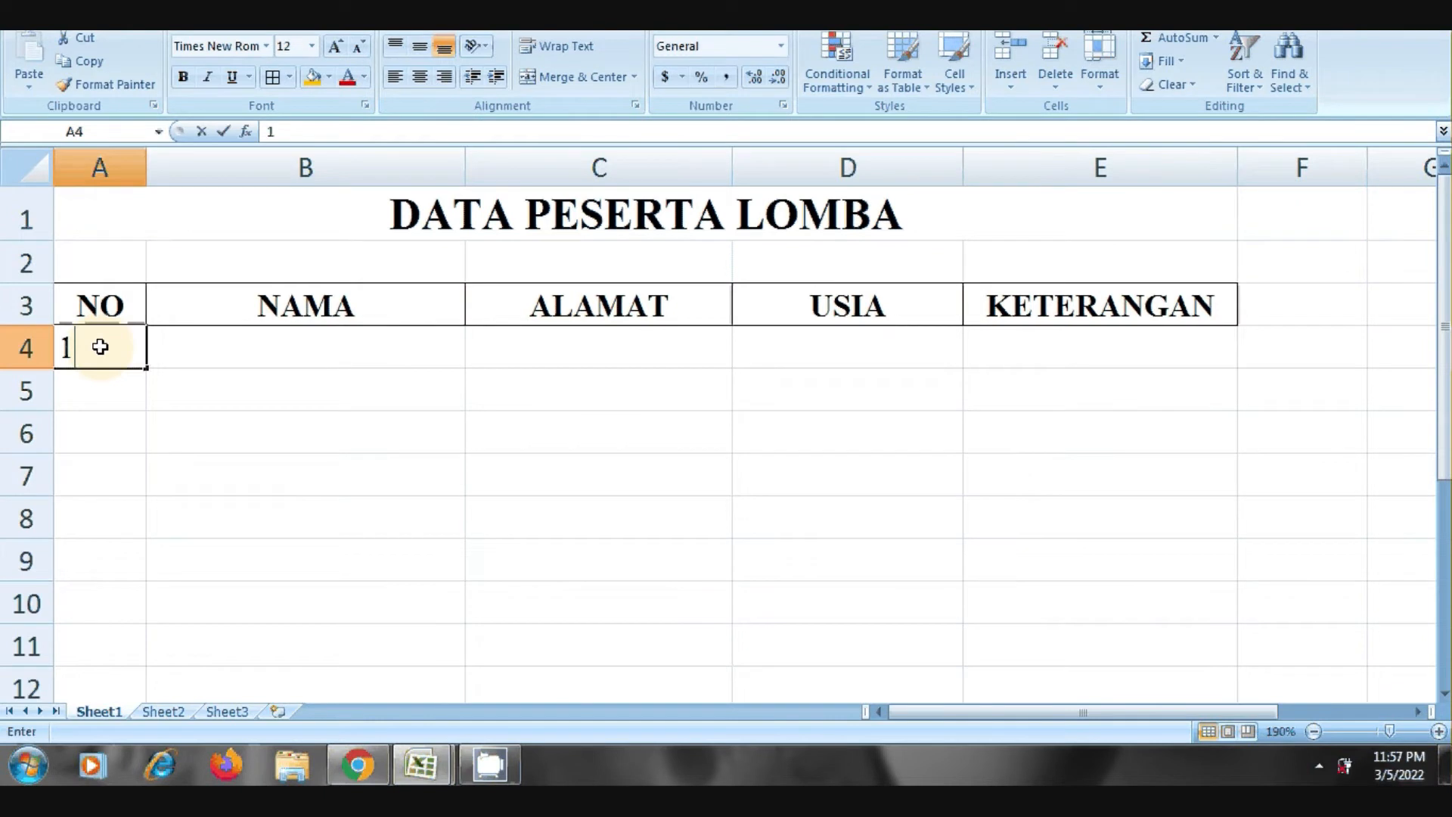
key(Tab)
click(842, 369)
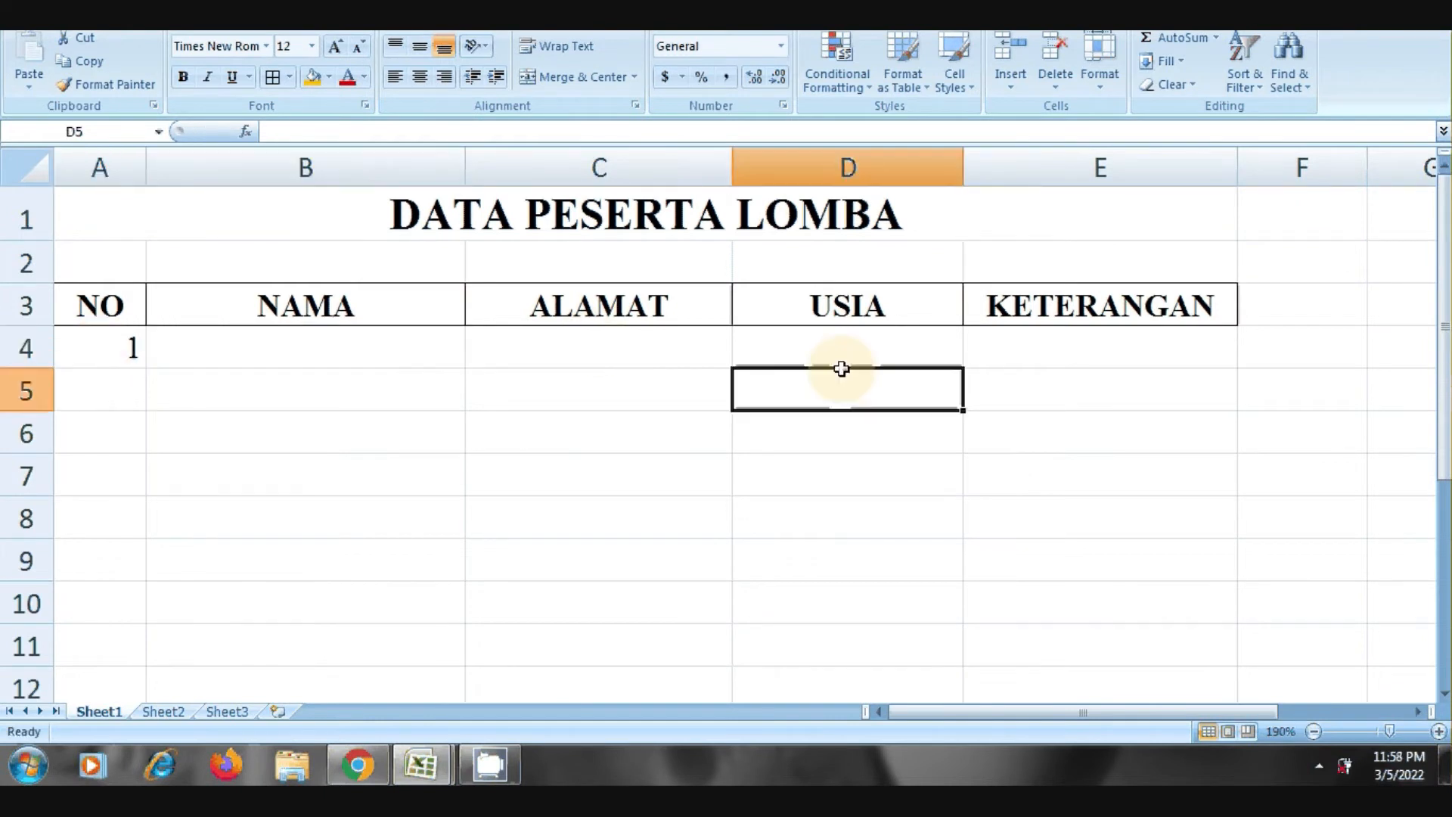
click(120, 385)
text(2)
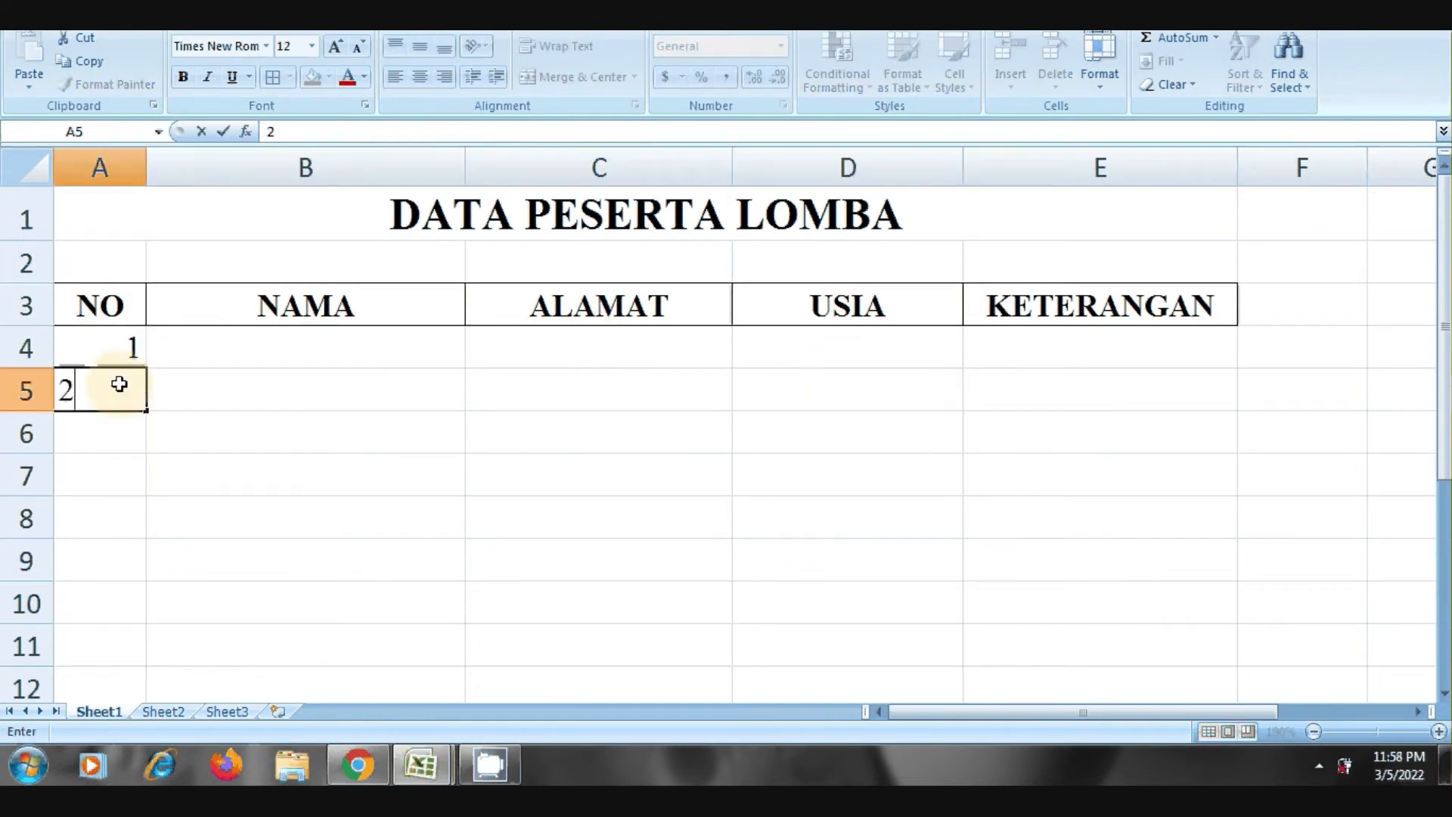
key(Tab)
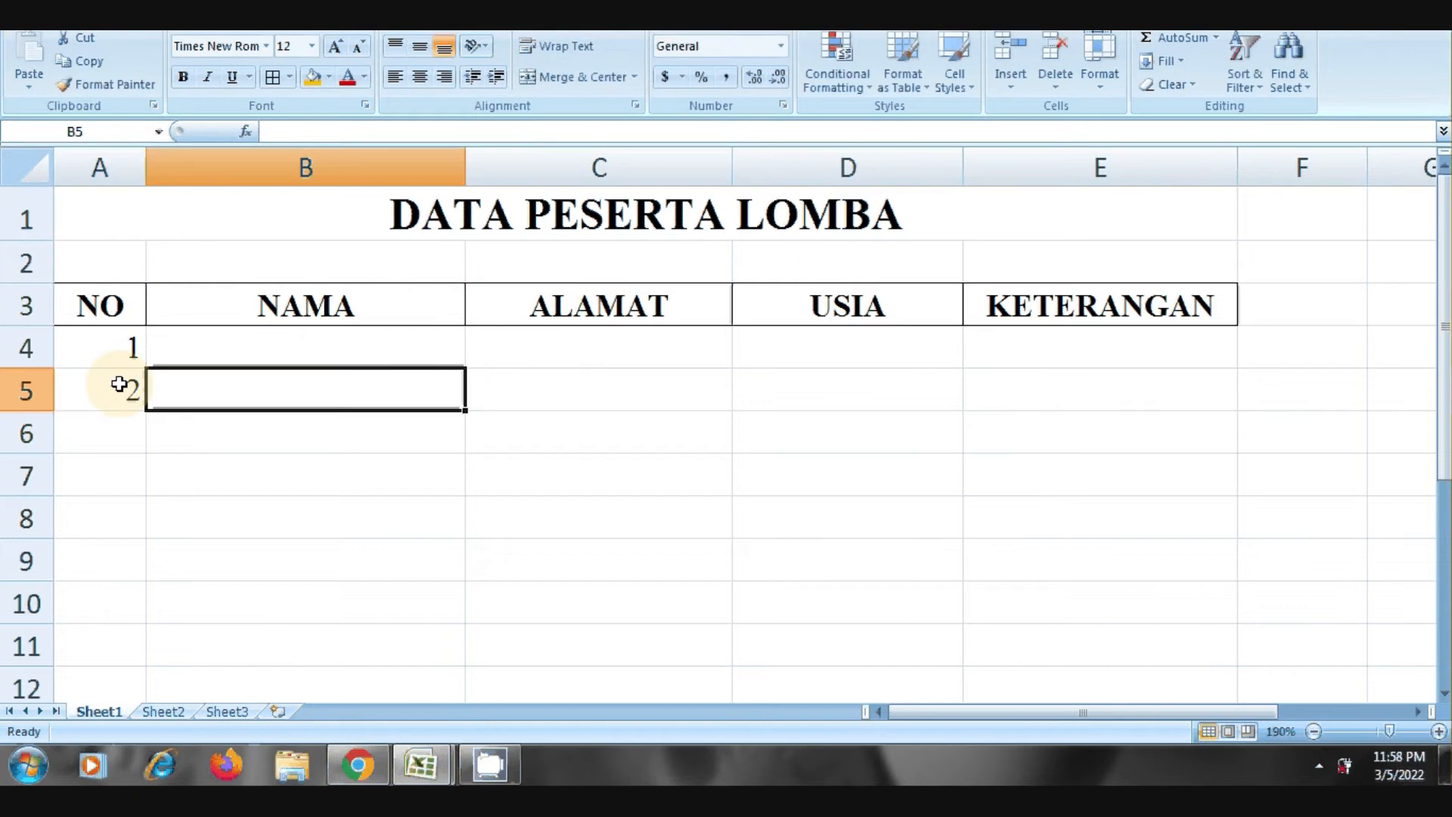
click(262, 349)
Delete the test numbers from cells A5 and A4
click(133, 391)
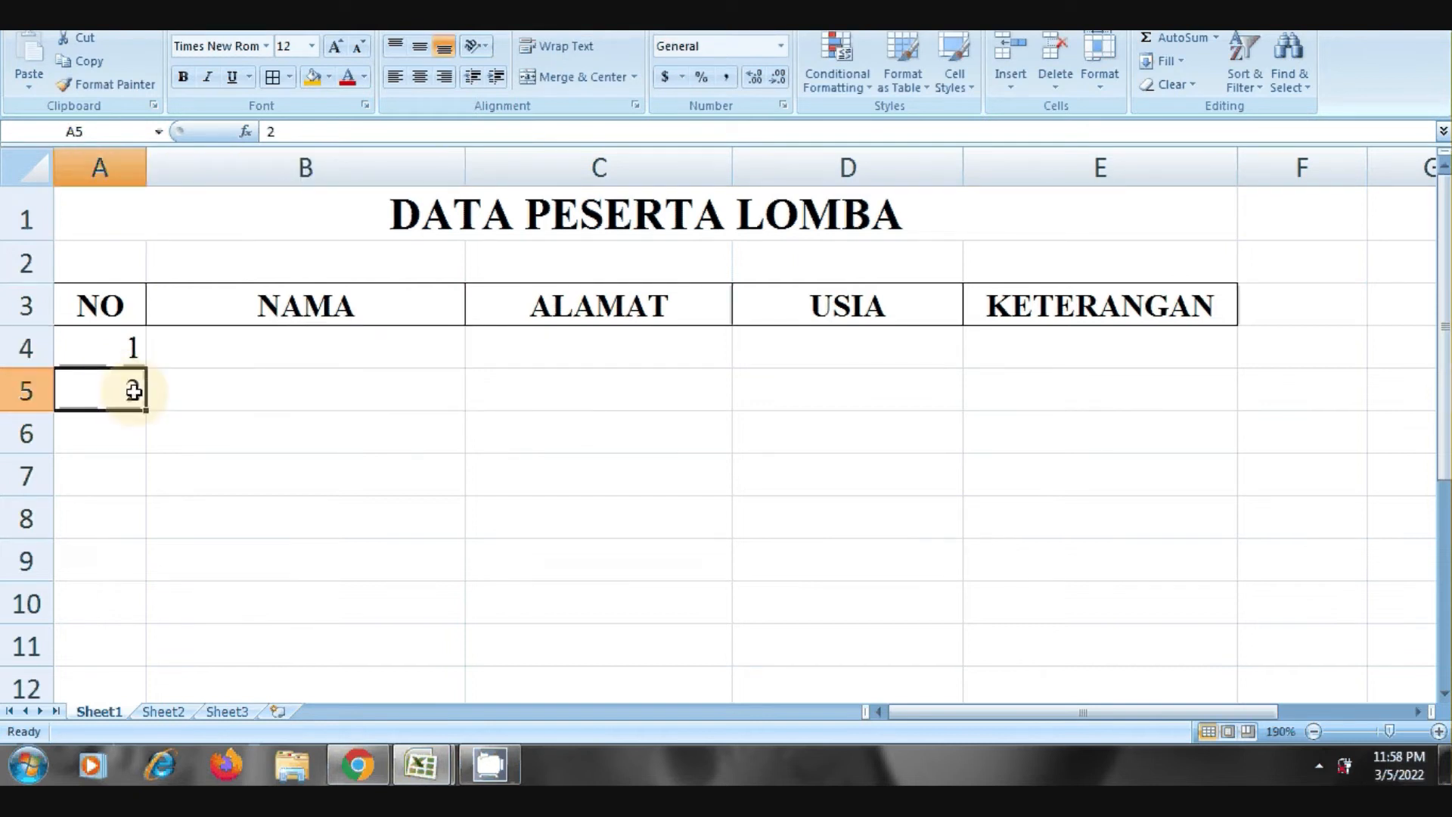
key(BackSpace)
key(Up)
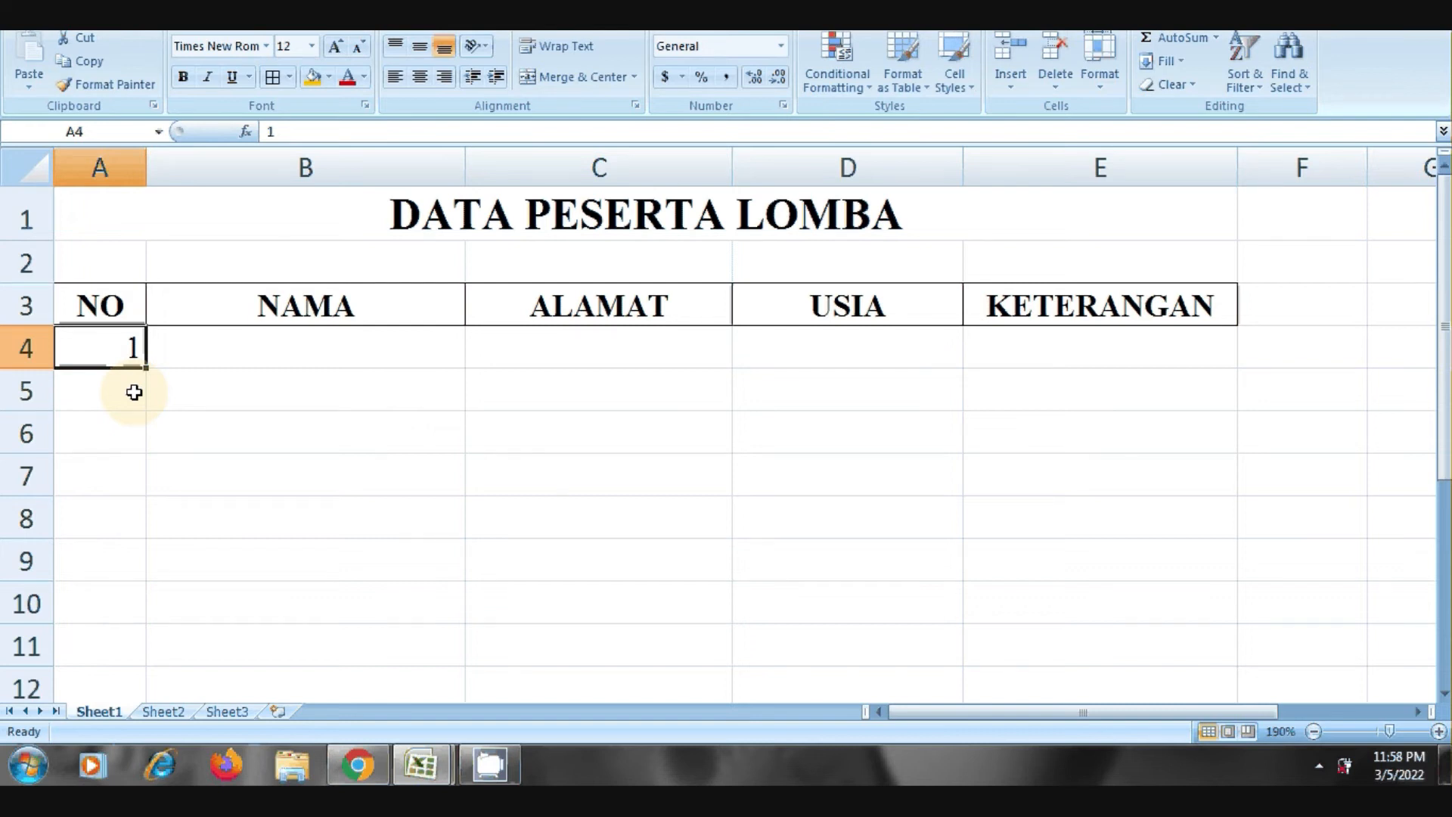
click(359, 345)
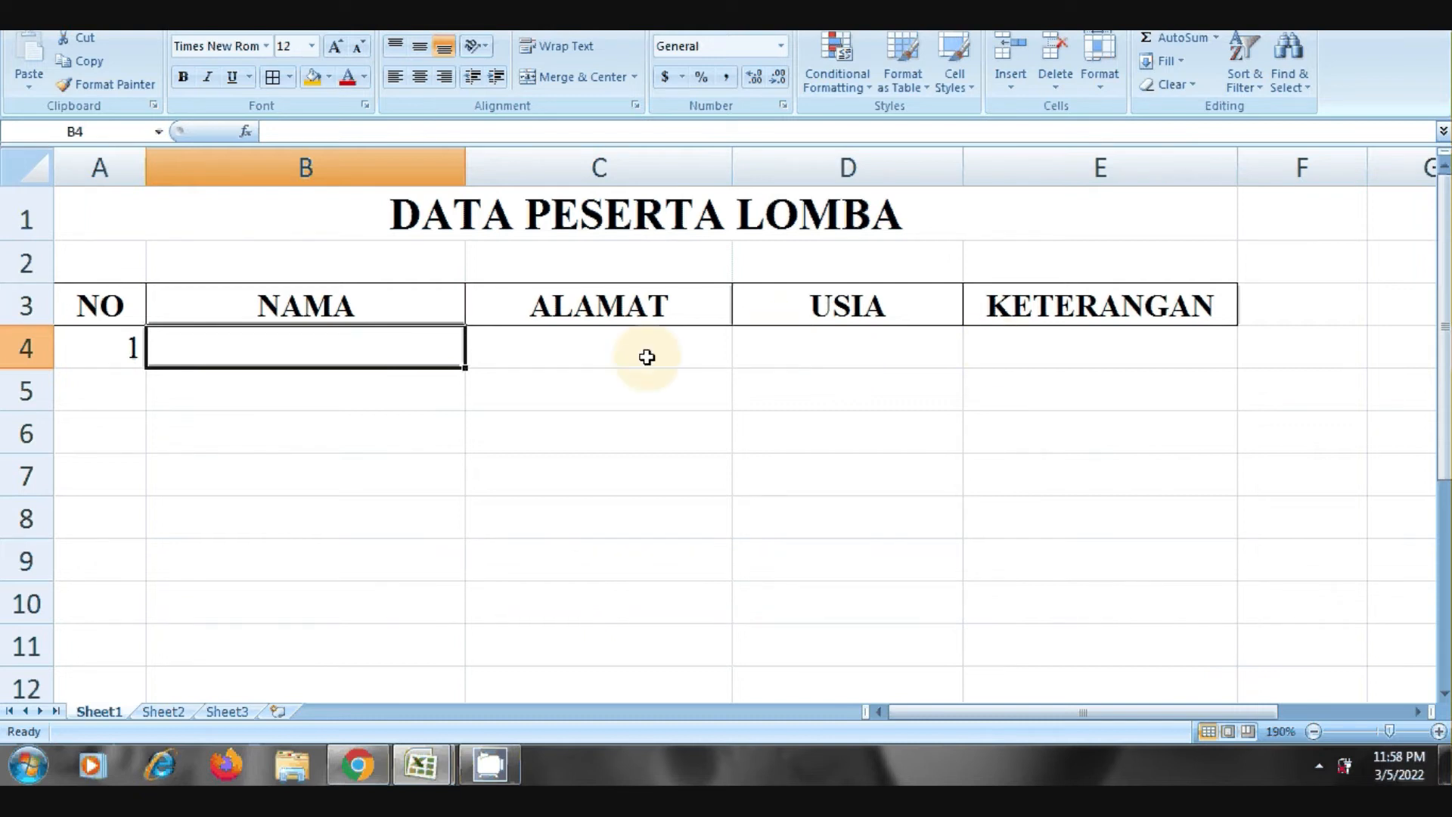
click(134, 360)
key(Delete)
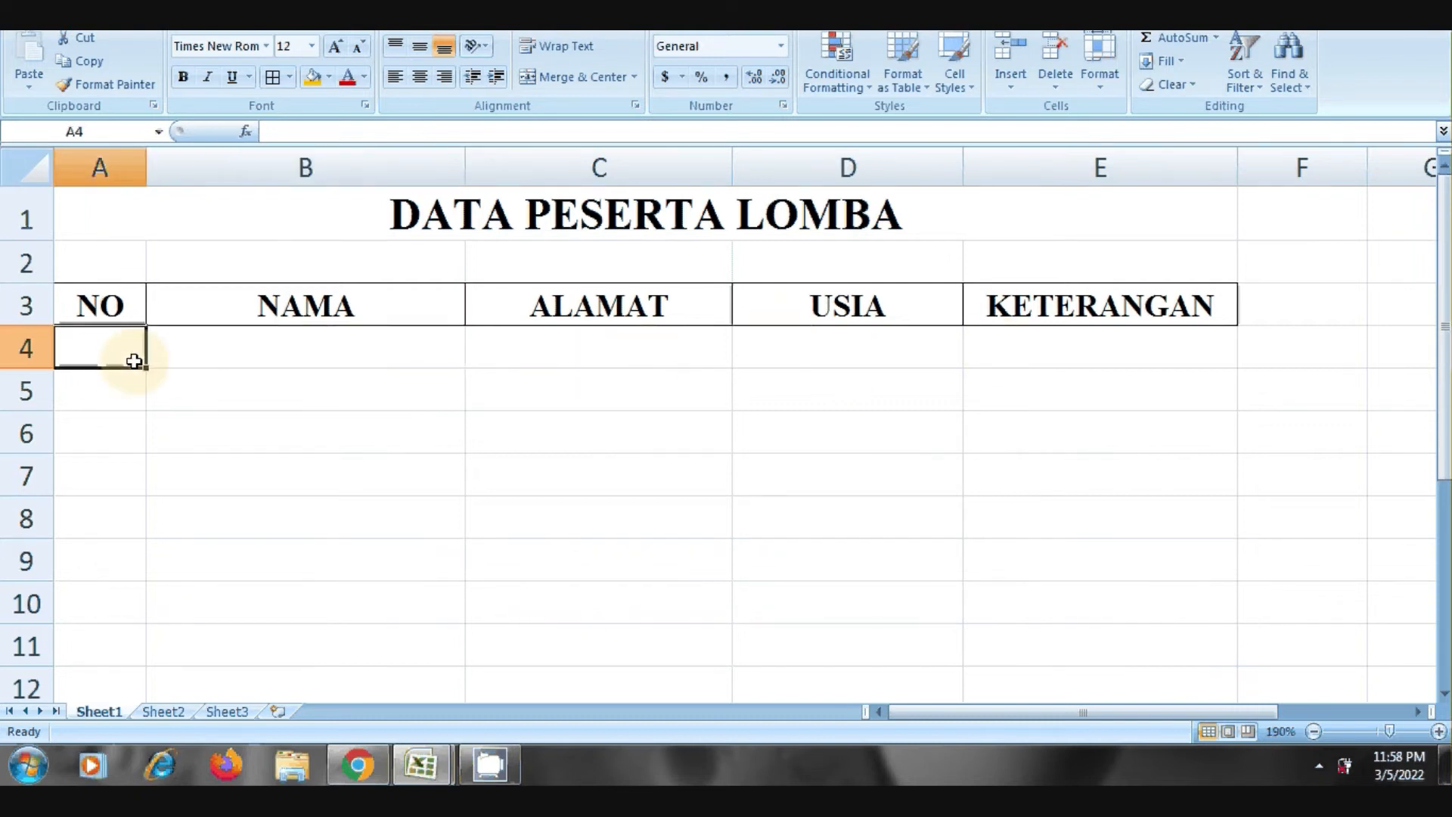
click(382, 419)
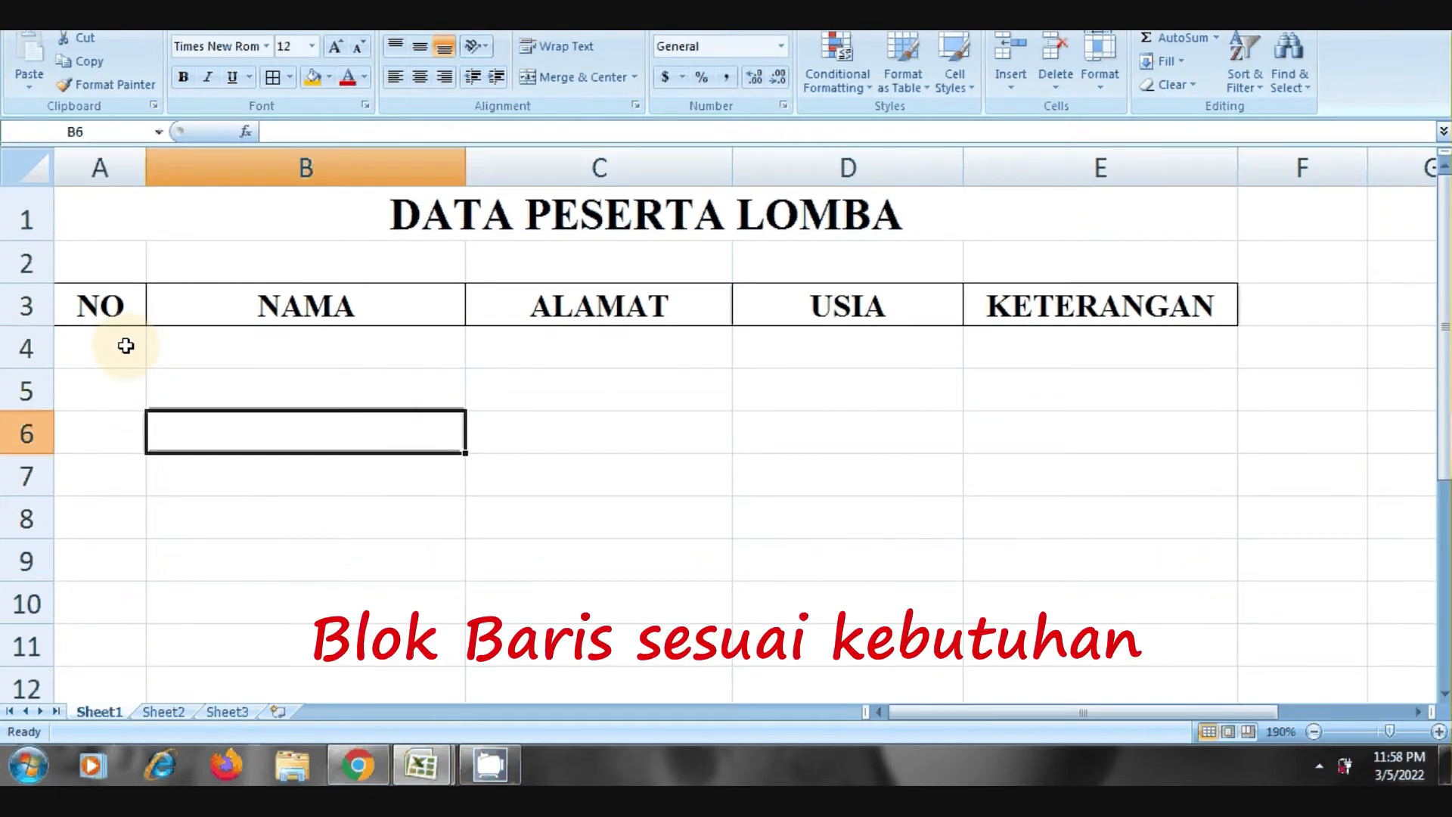
Create a new conditional formatting rule for A4:E11 that uses a formula to determine which cells to format
click(126, 345)
drag(125, 345, 1029, 627)
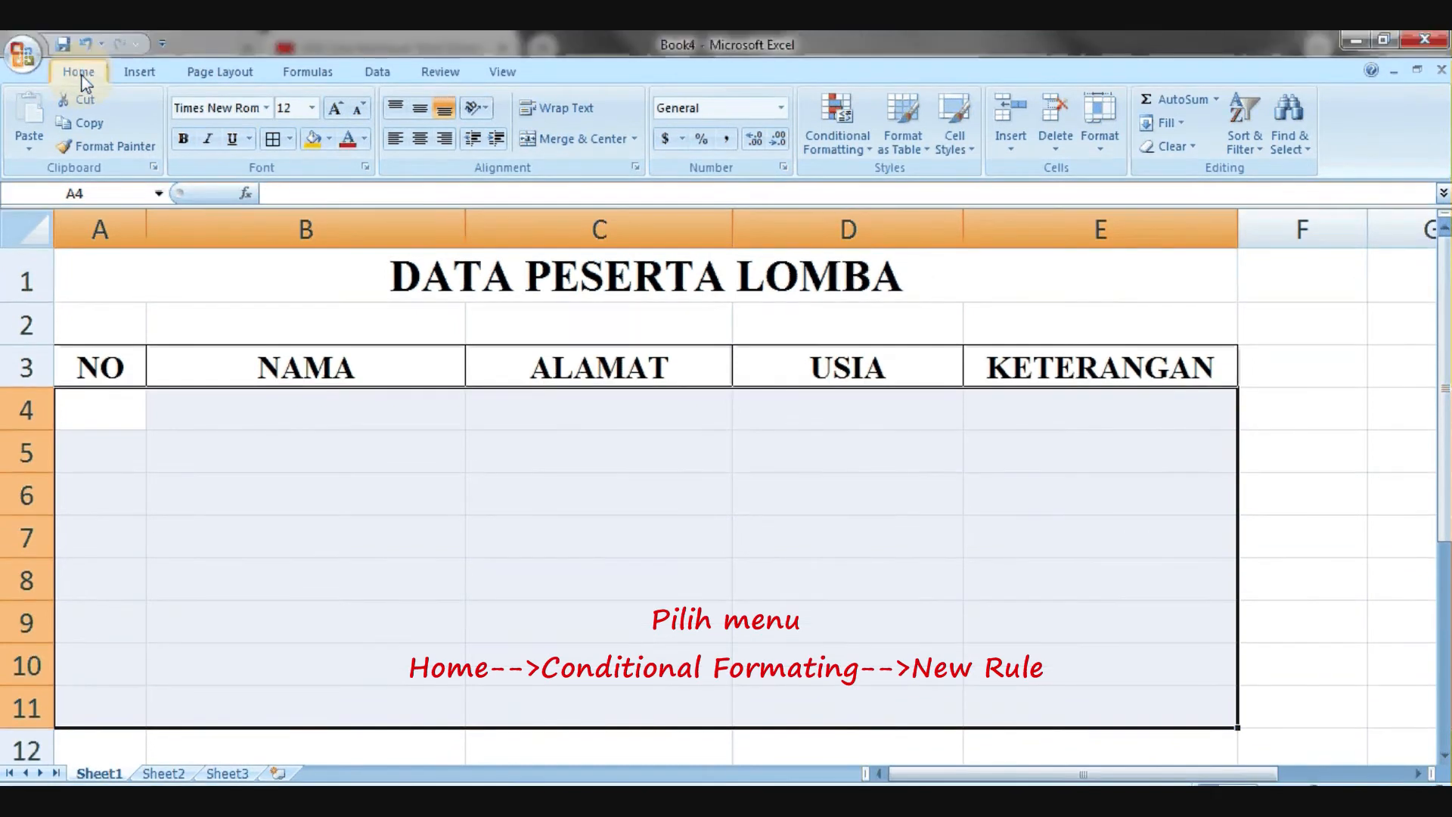
click(846, 150)
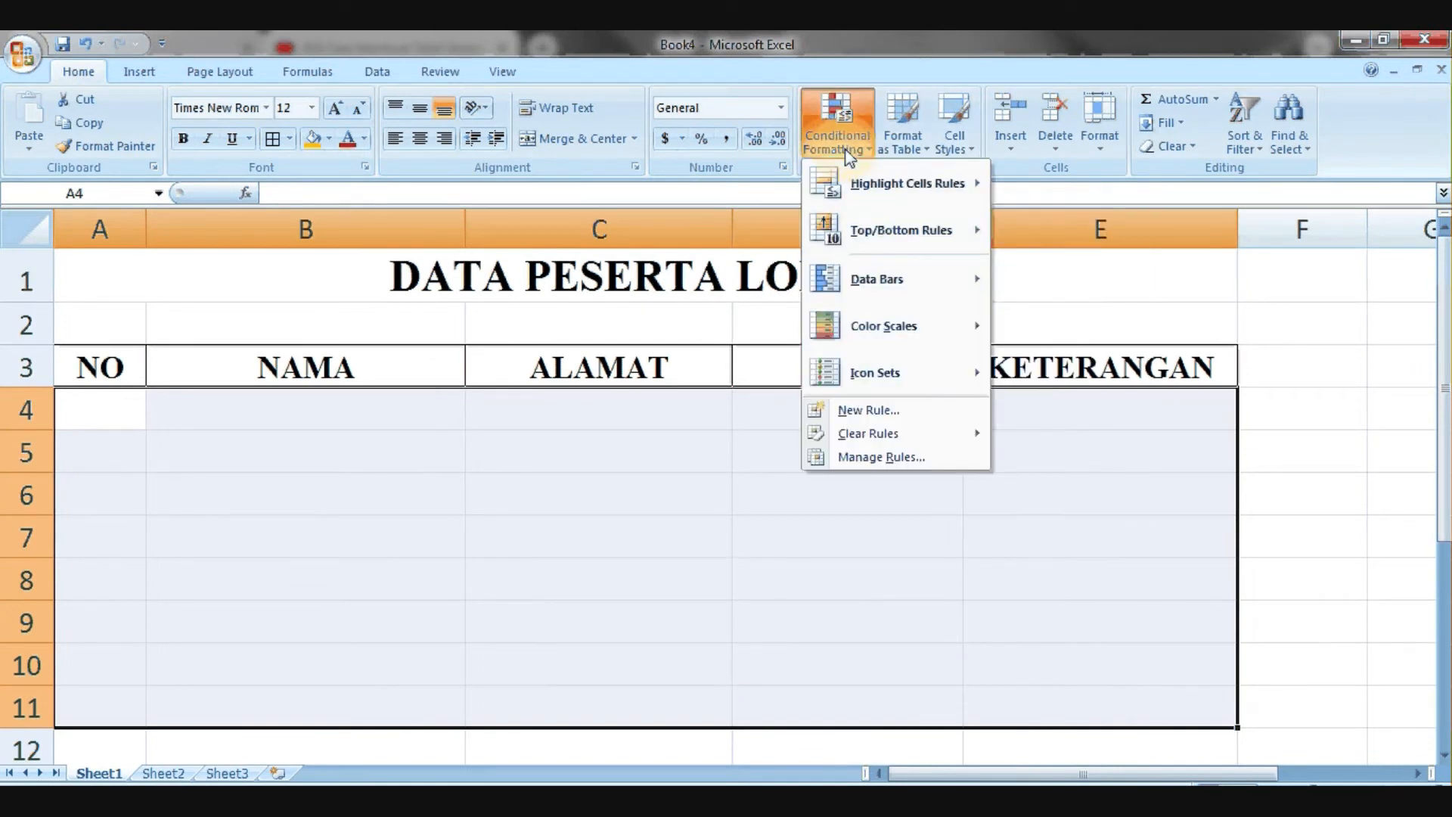
click(891, 418)
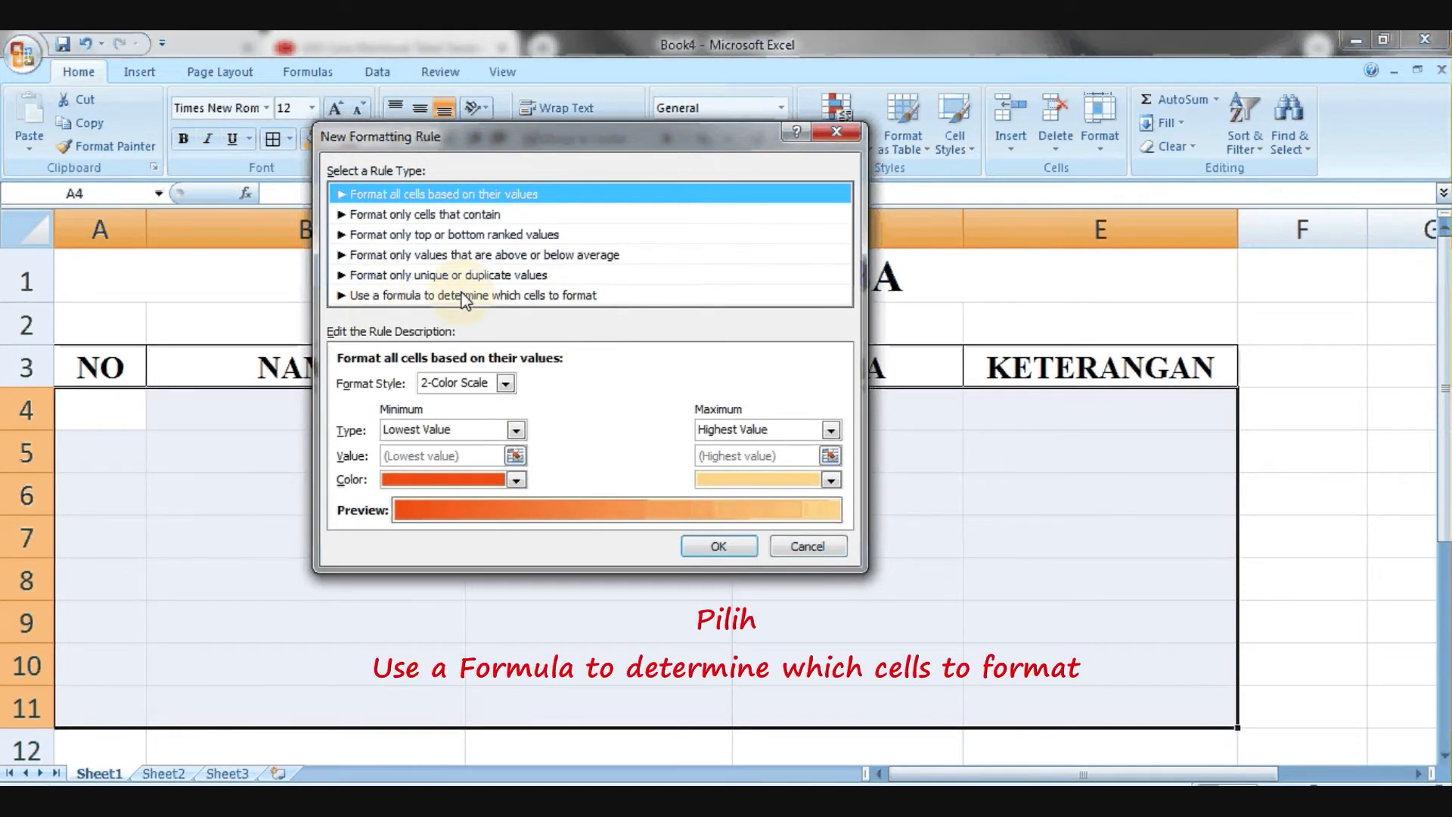
click(562, 296)
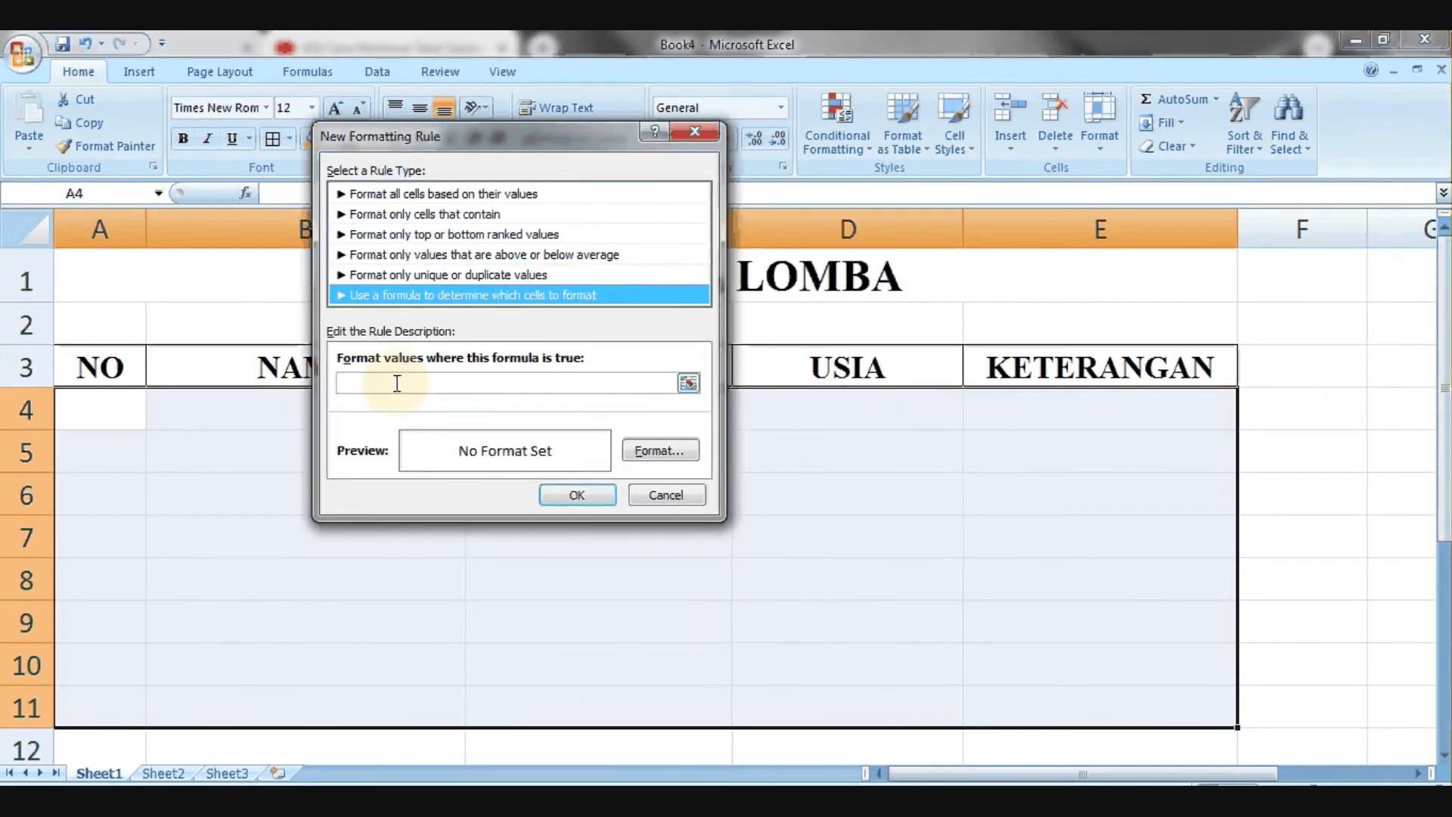
Set the rule's formula to =$A4<>"", with only the column of cell A4 fixed
click(342, 385)
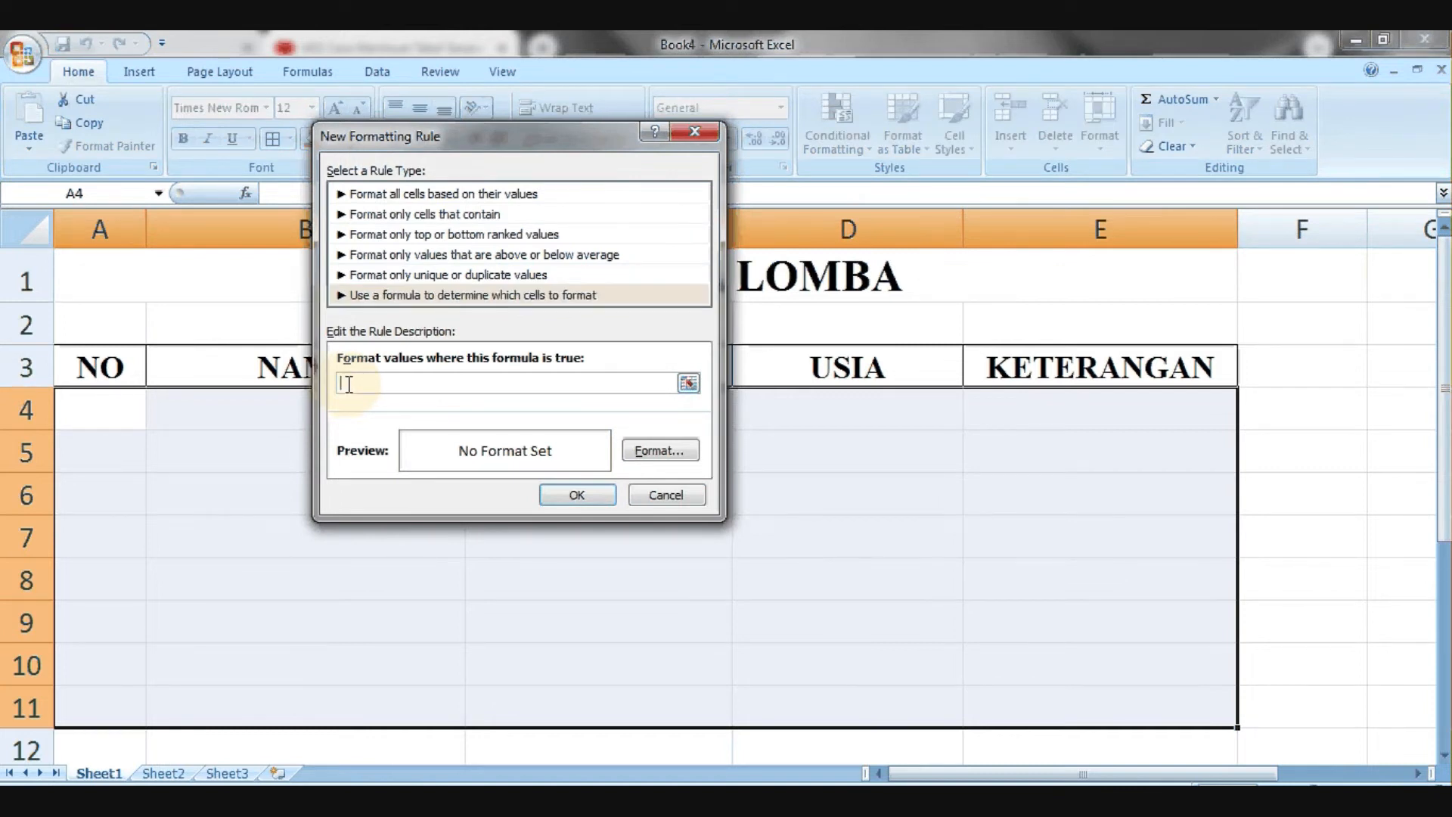
click(109, 409)
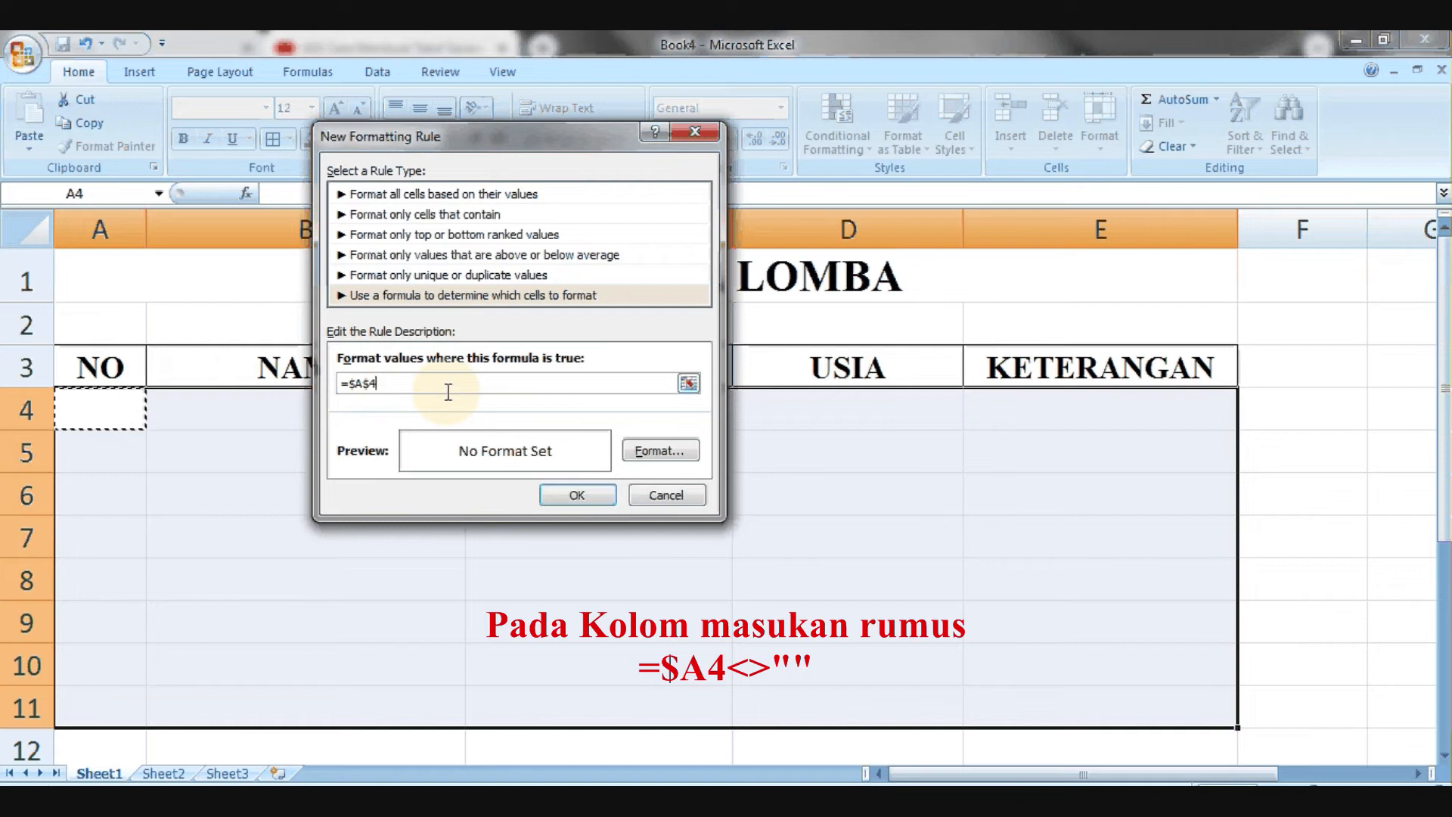
text(<>"")
click(369, 389)
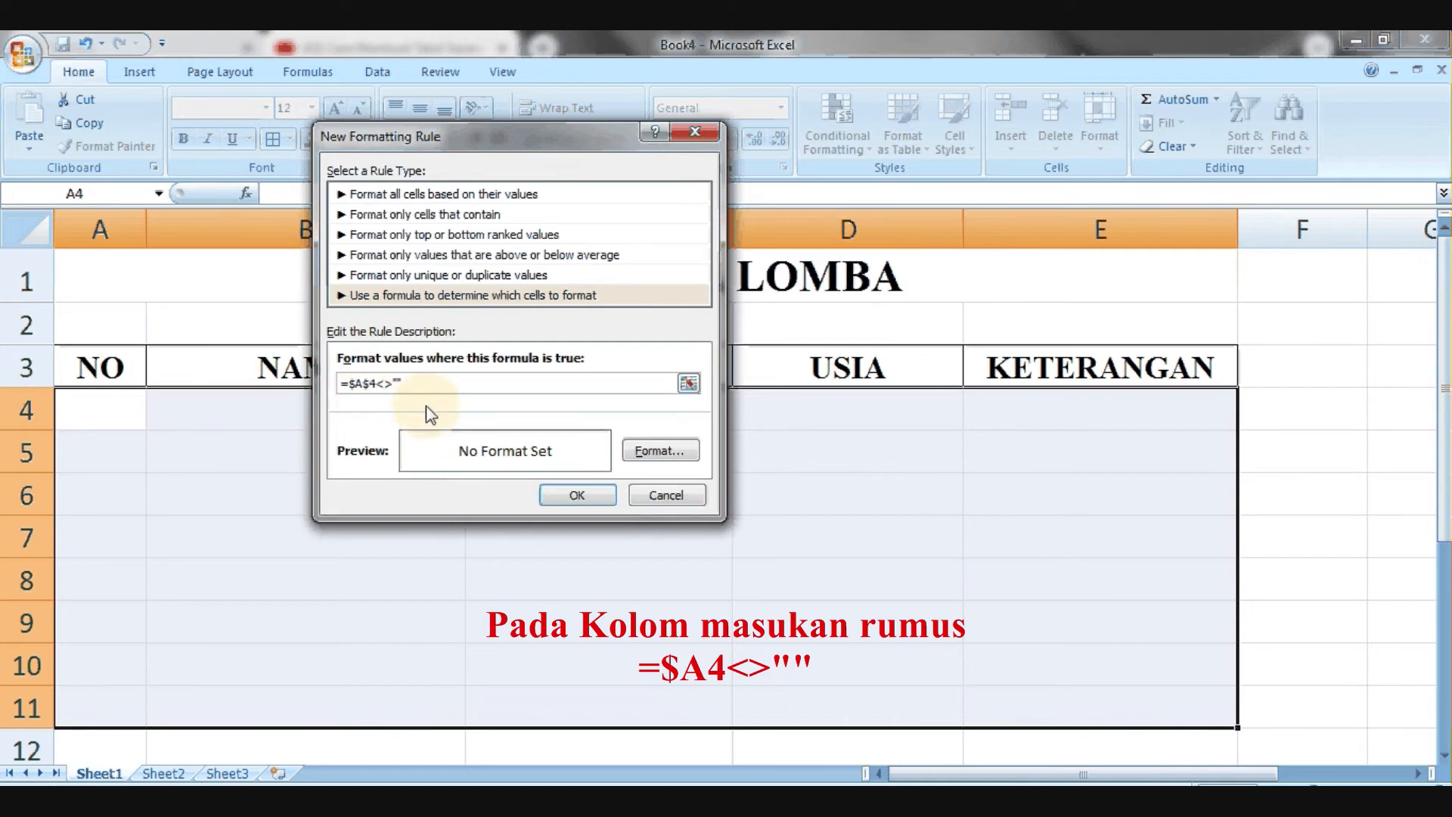
key(BackSpace)
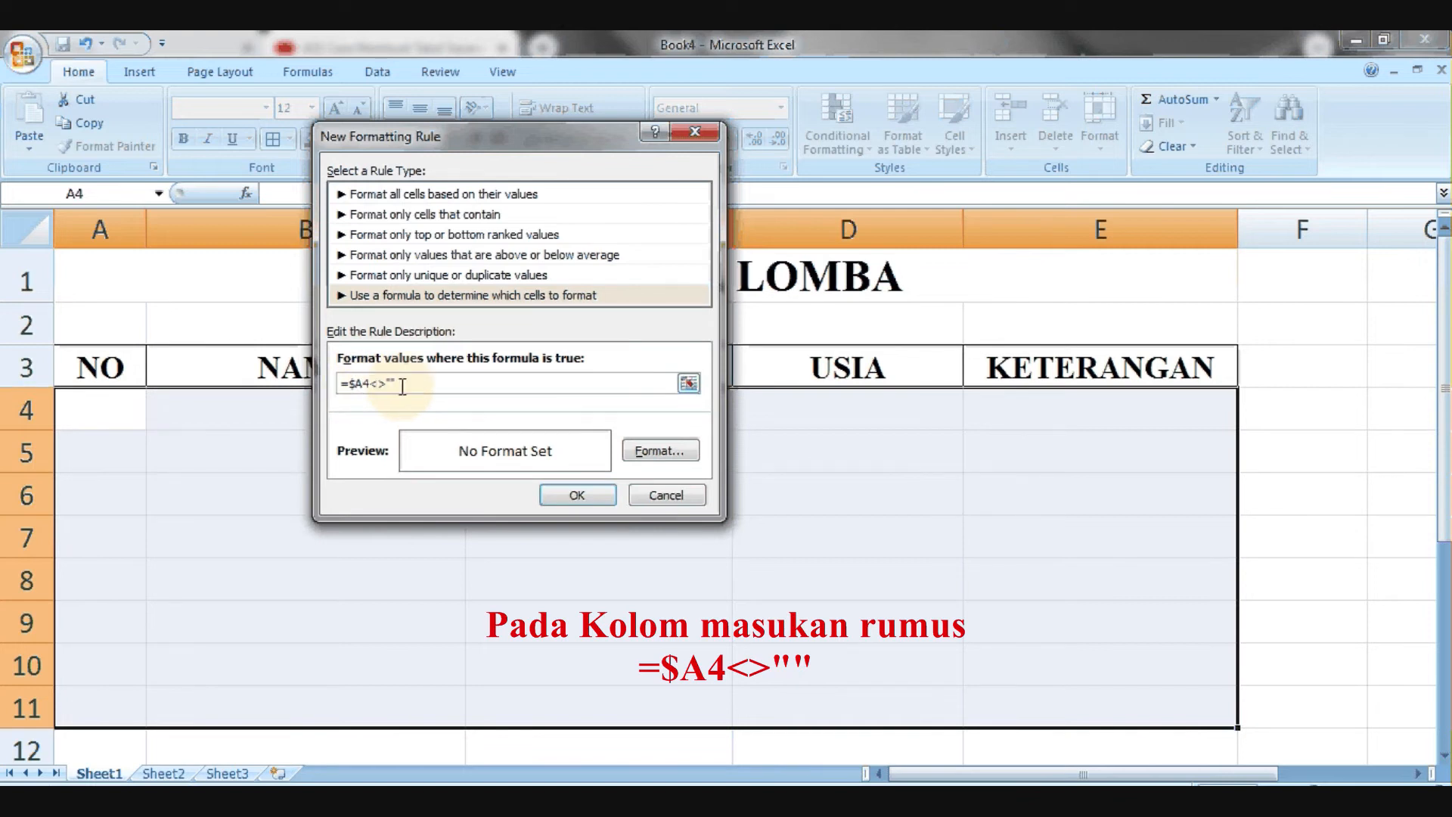
Give the rule's format a solid outline border and apply the rule to the selected range
click(661, 452)
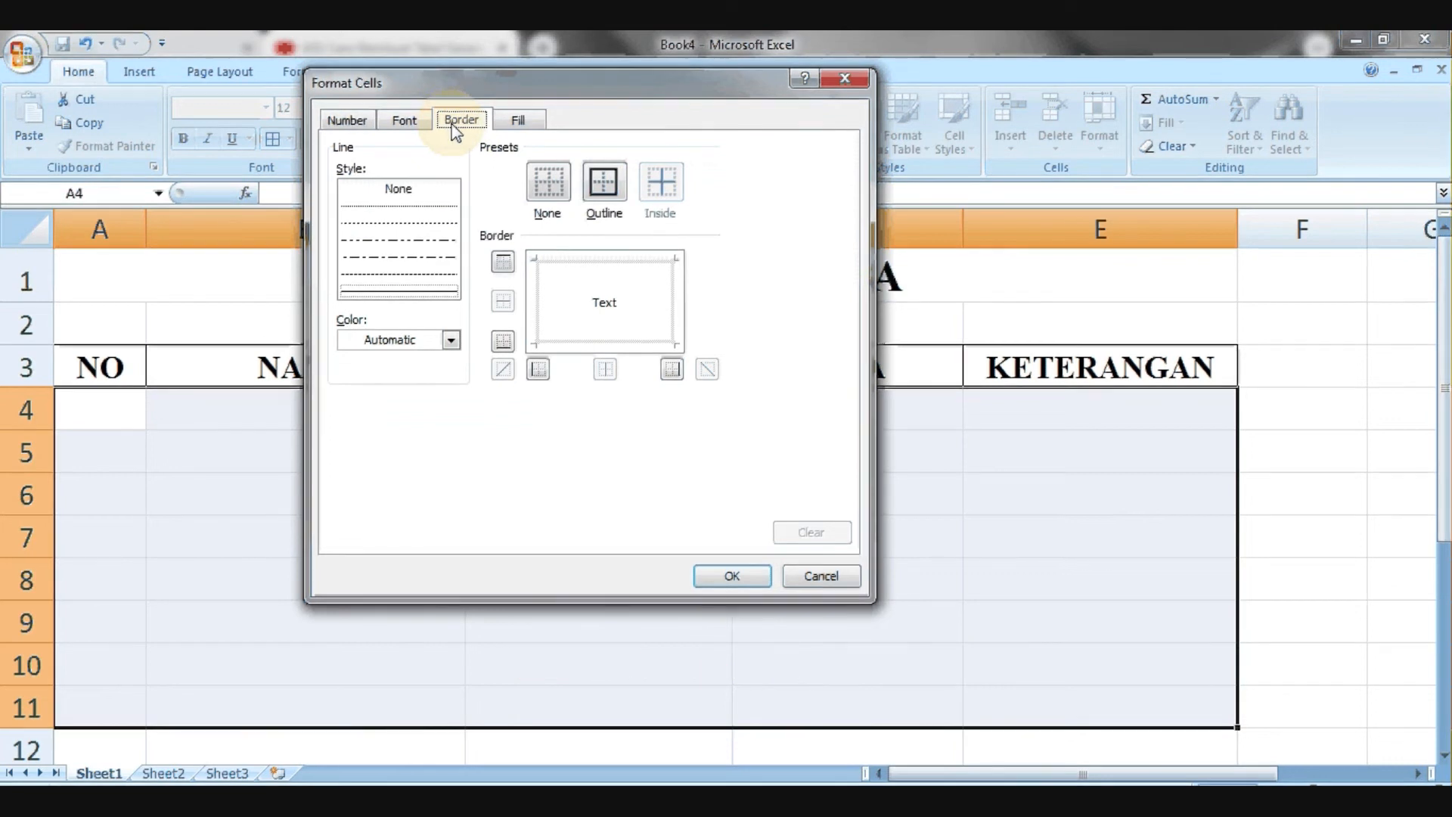
click(416, 296)
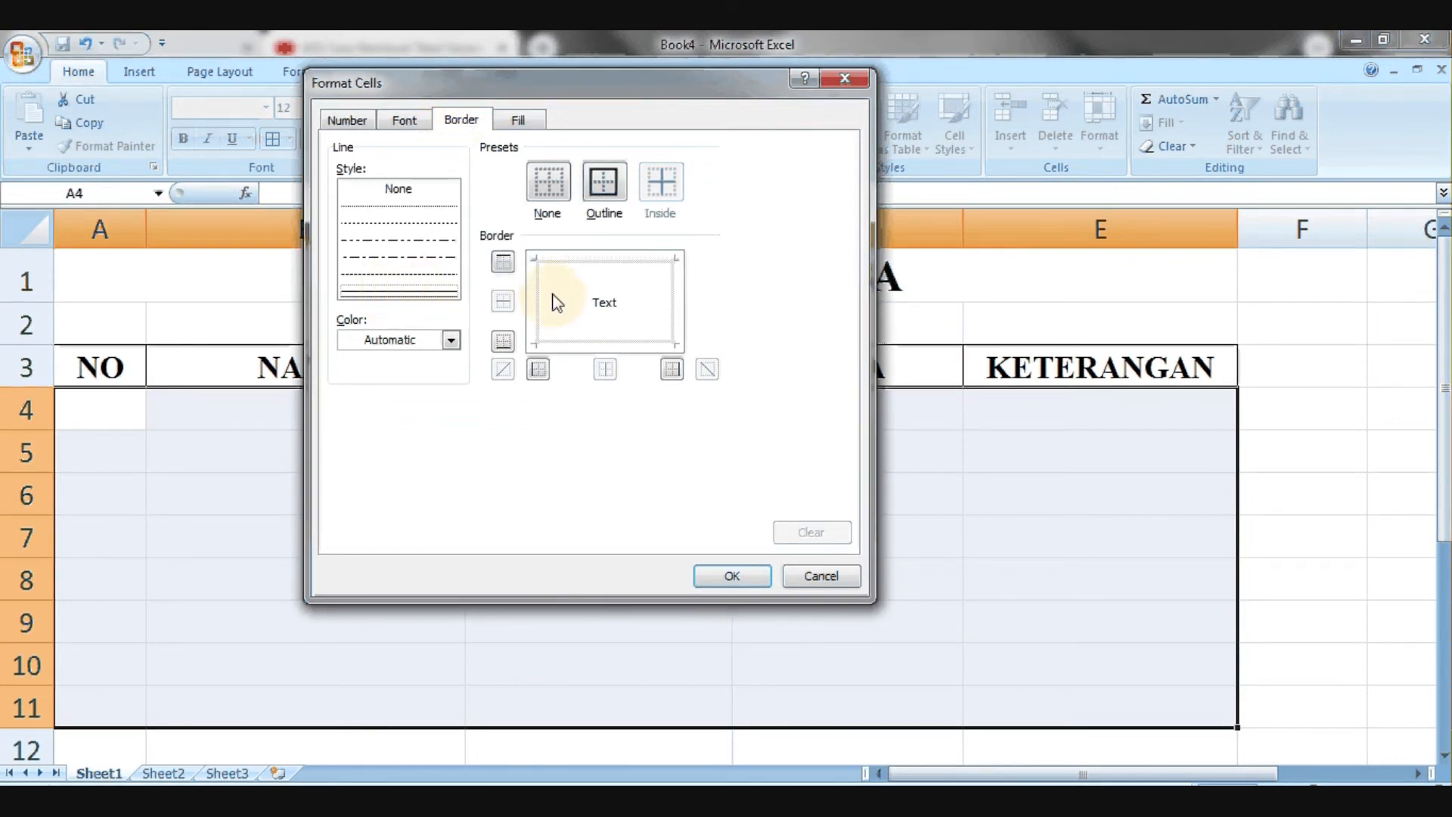
click(609, 195)
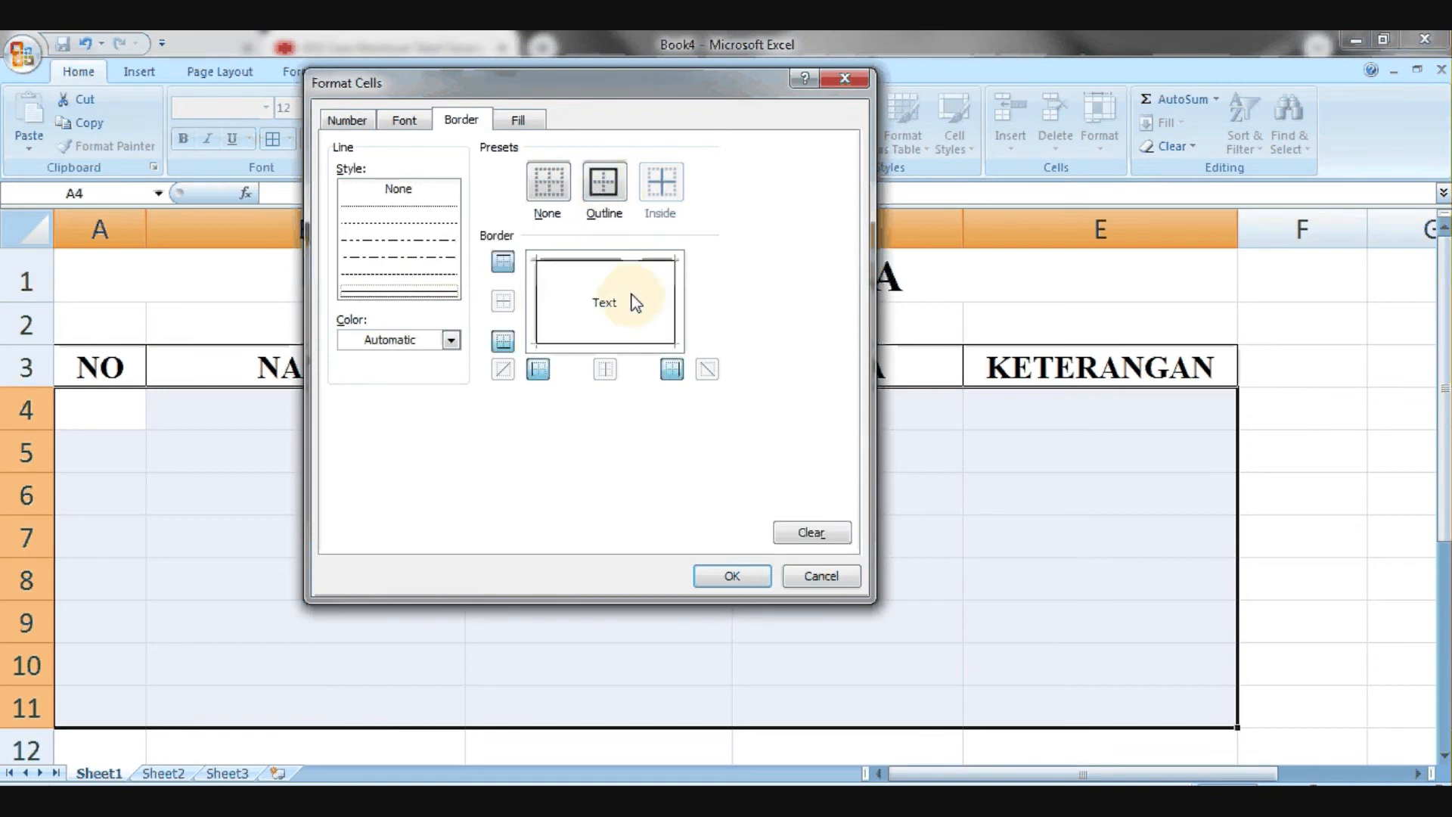
click(747, 578)
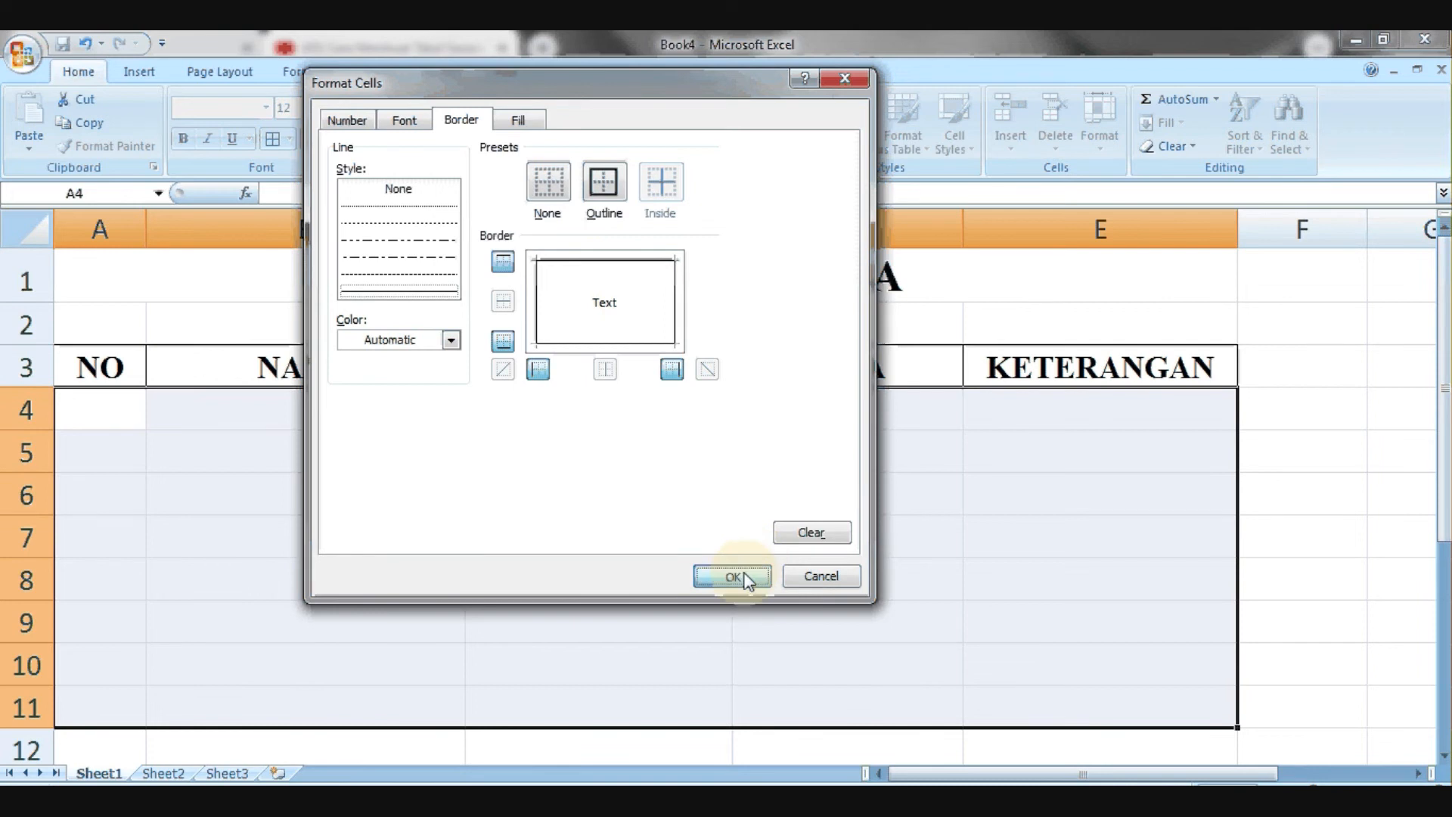
click(599, 498)
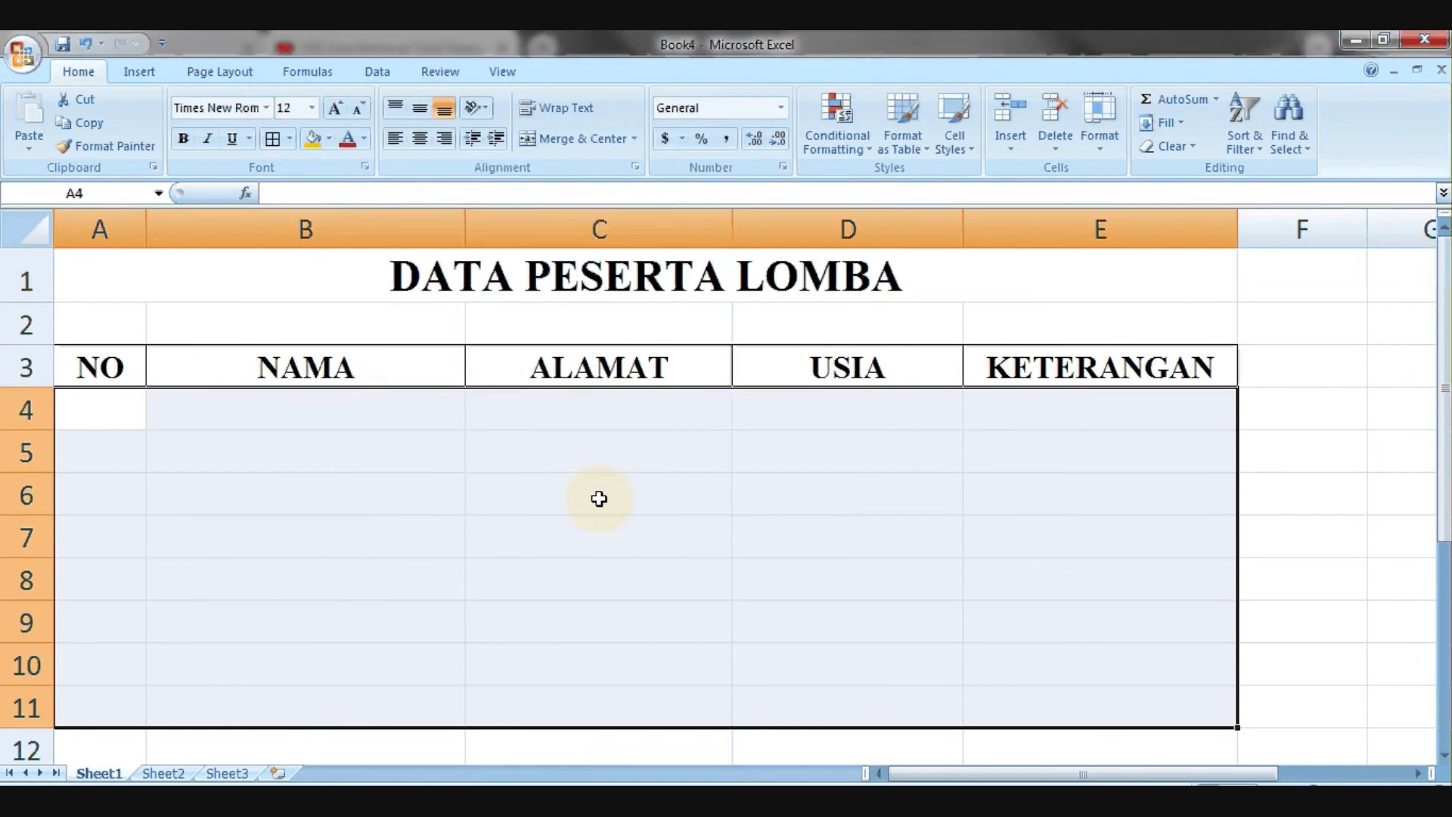
click(813, 498)
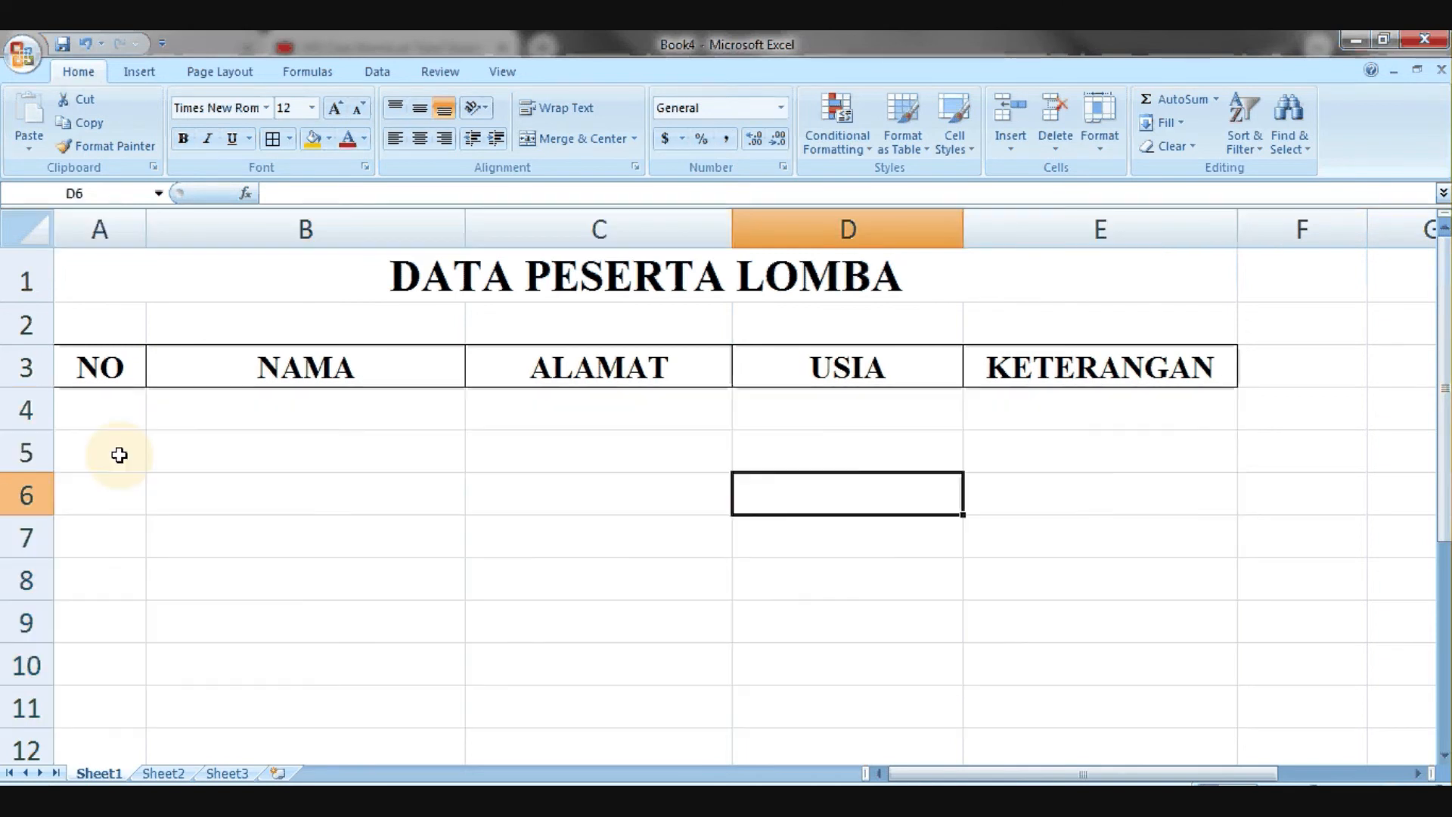
Fill row 4 with number 1, the participant's name, SURABAYA as ALAMAT and 23 as USIA
click(115, 419)
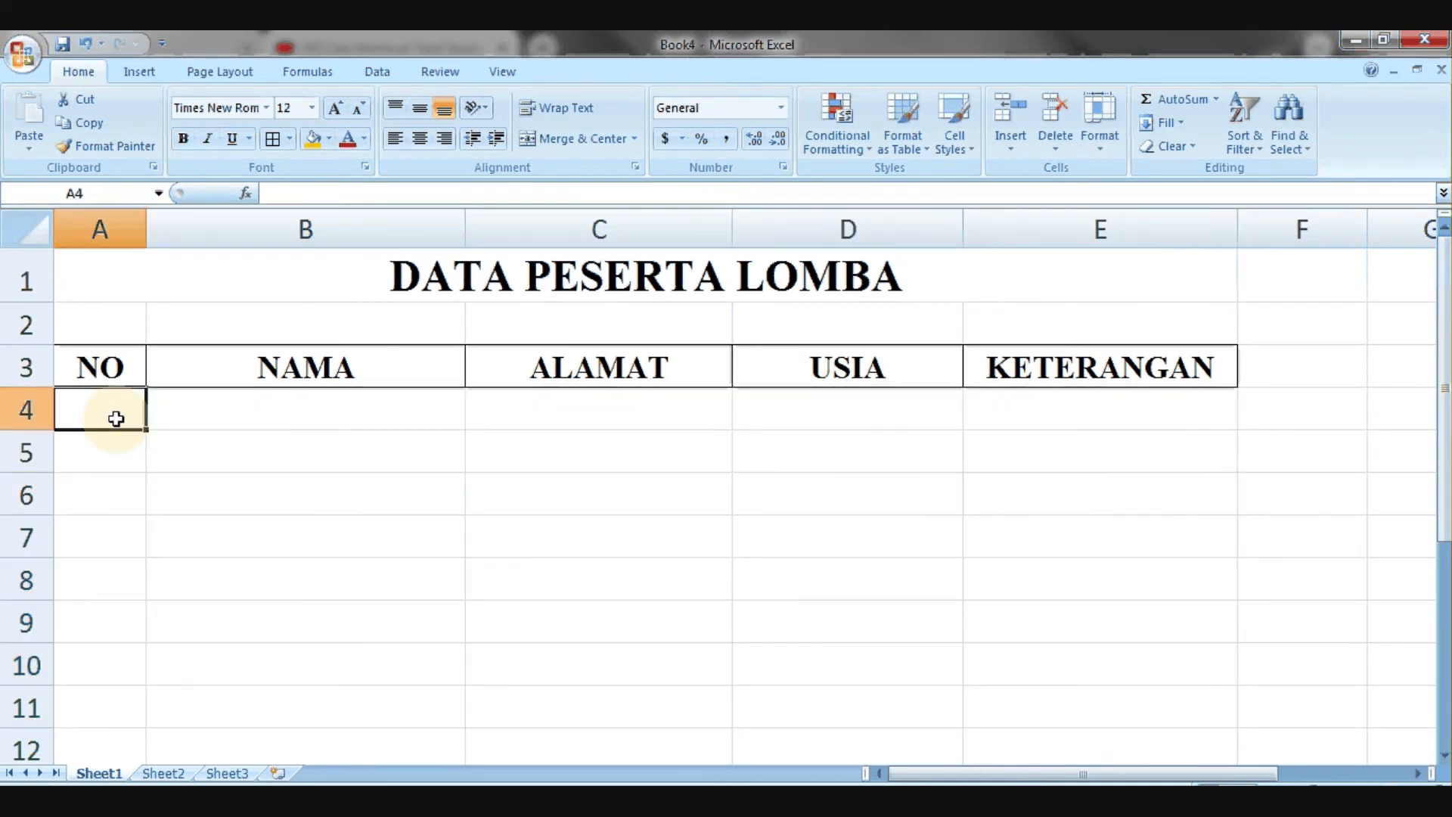
text(1)
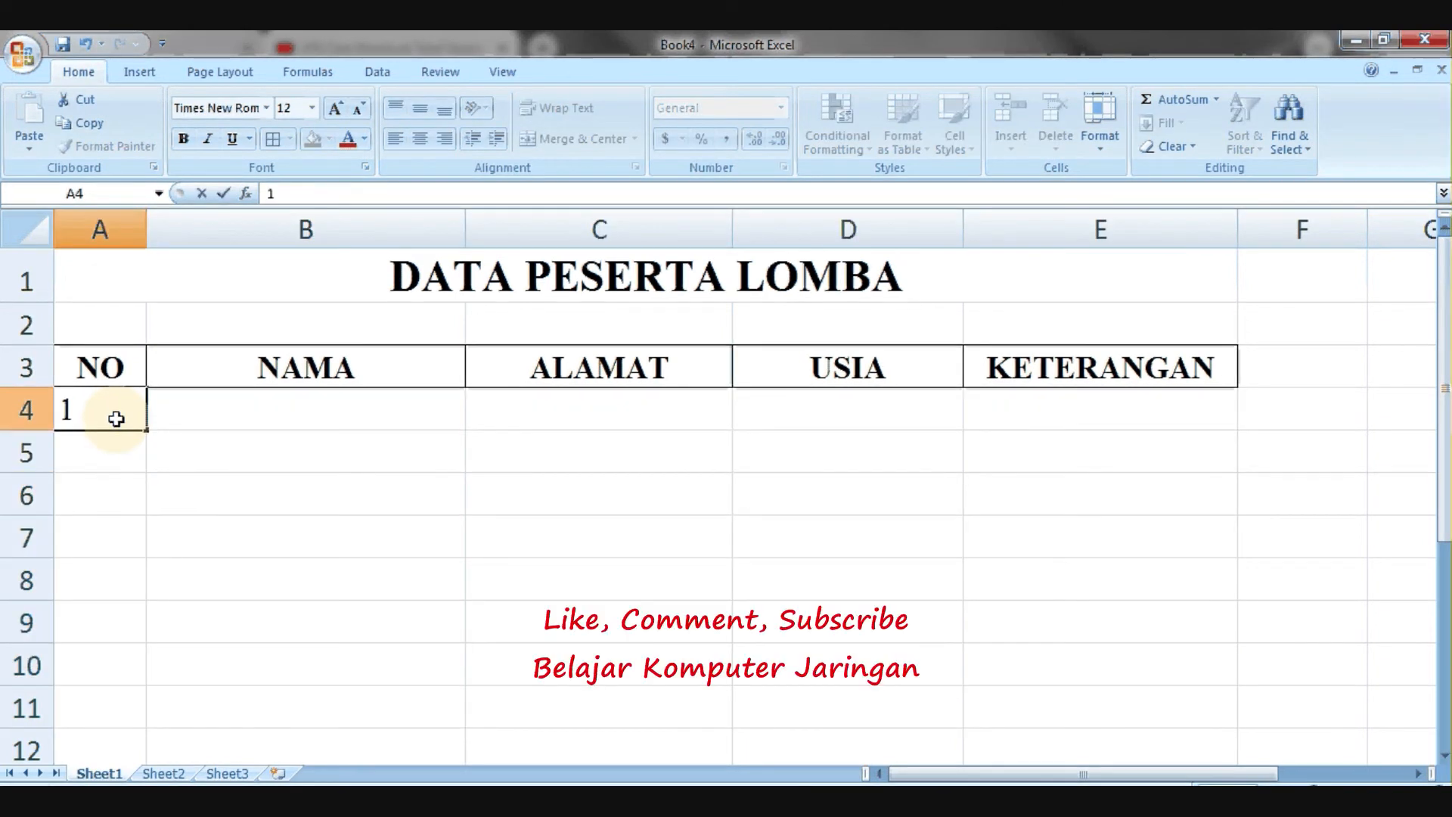
click(238, 416)
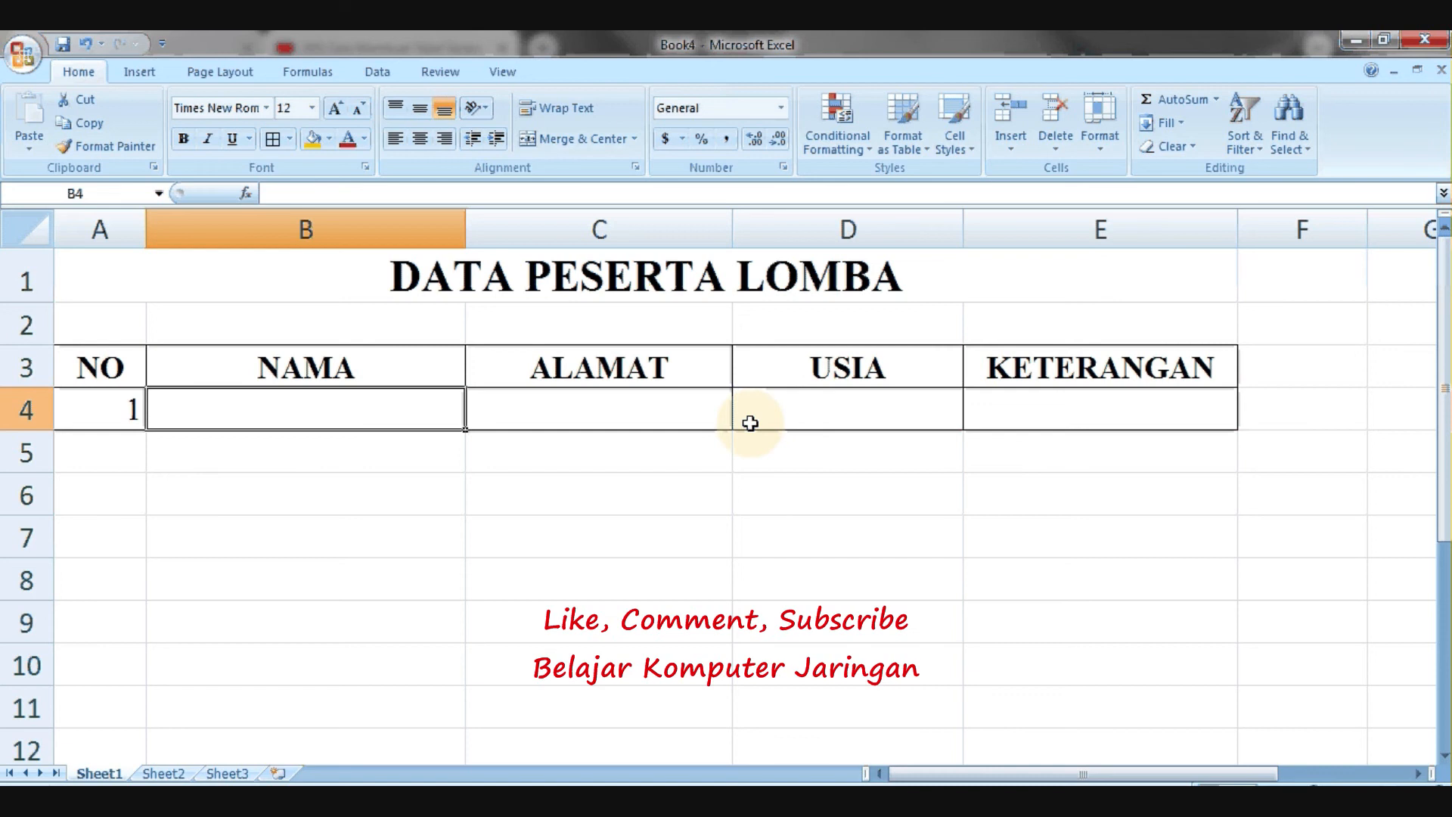
text(DANU)
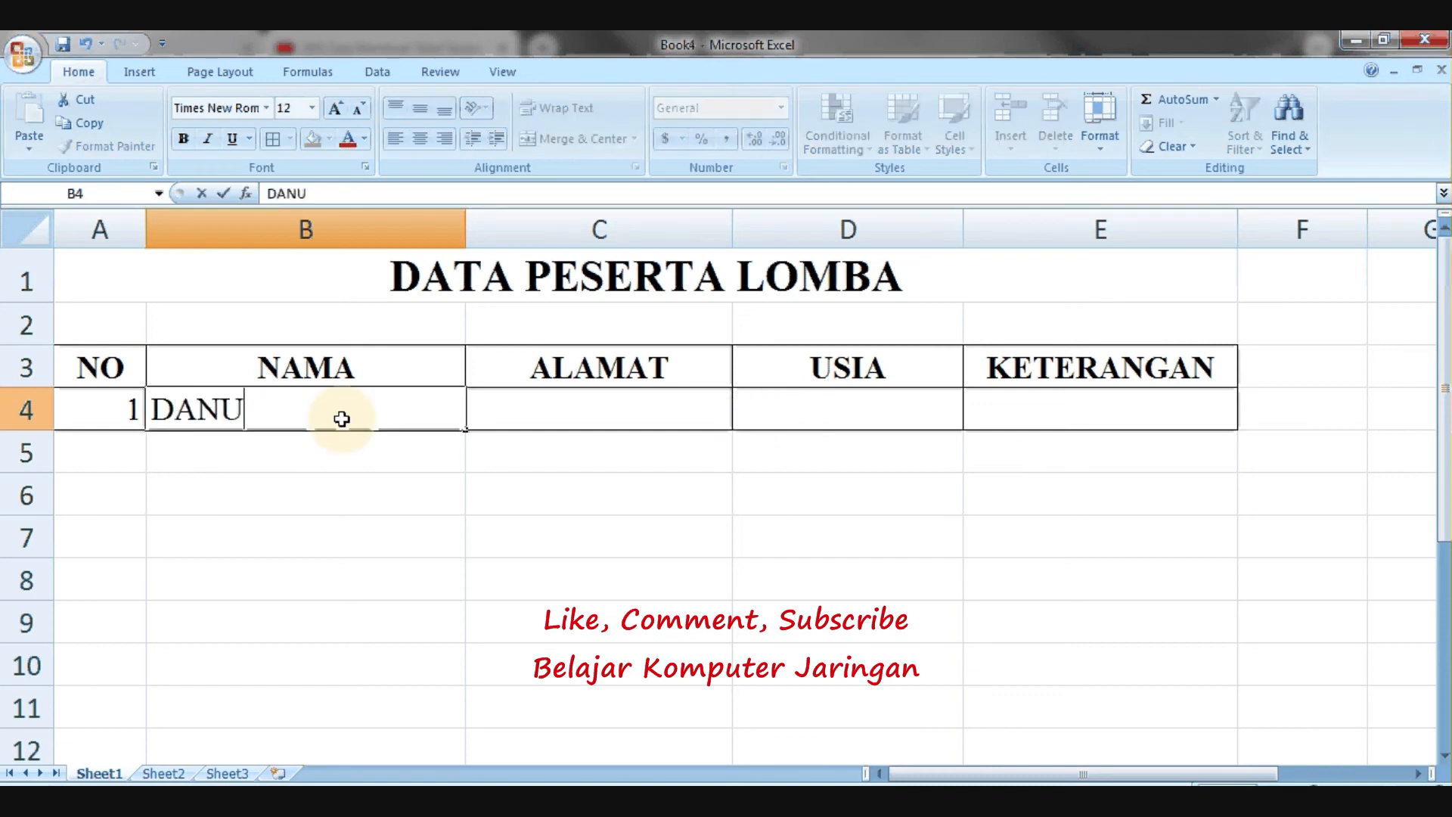
key(Tab)
text(SU)
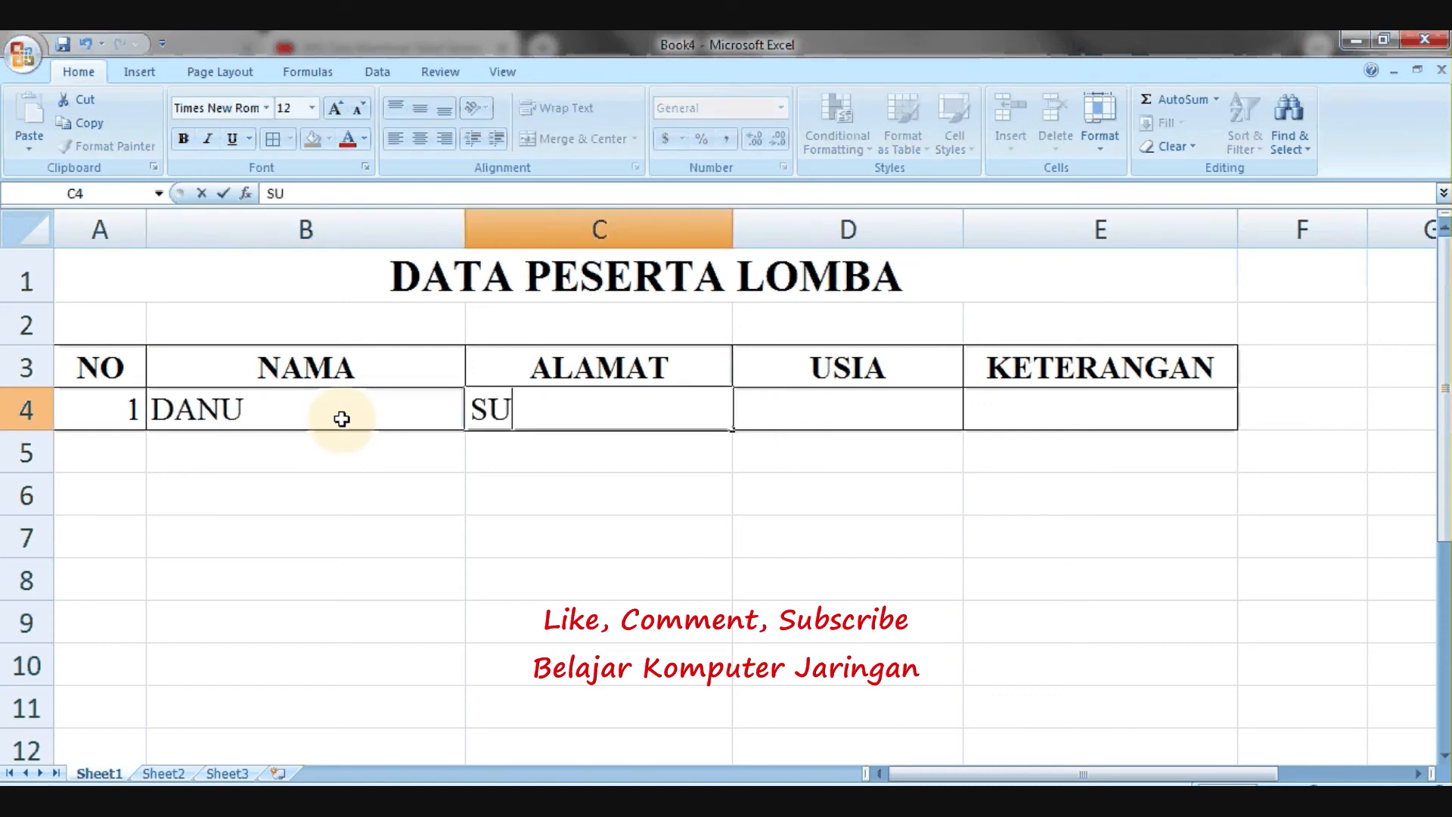
text(RABAYA)
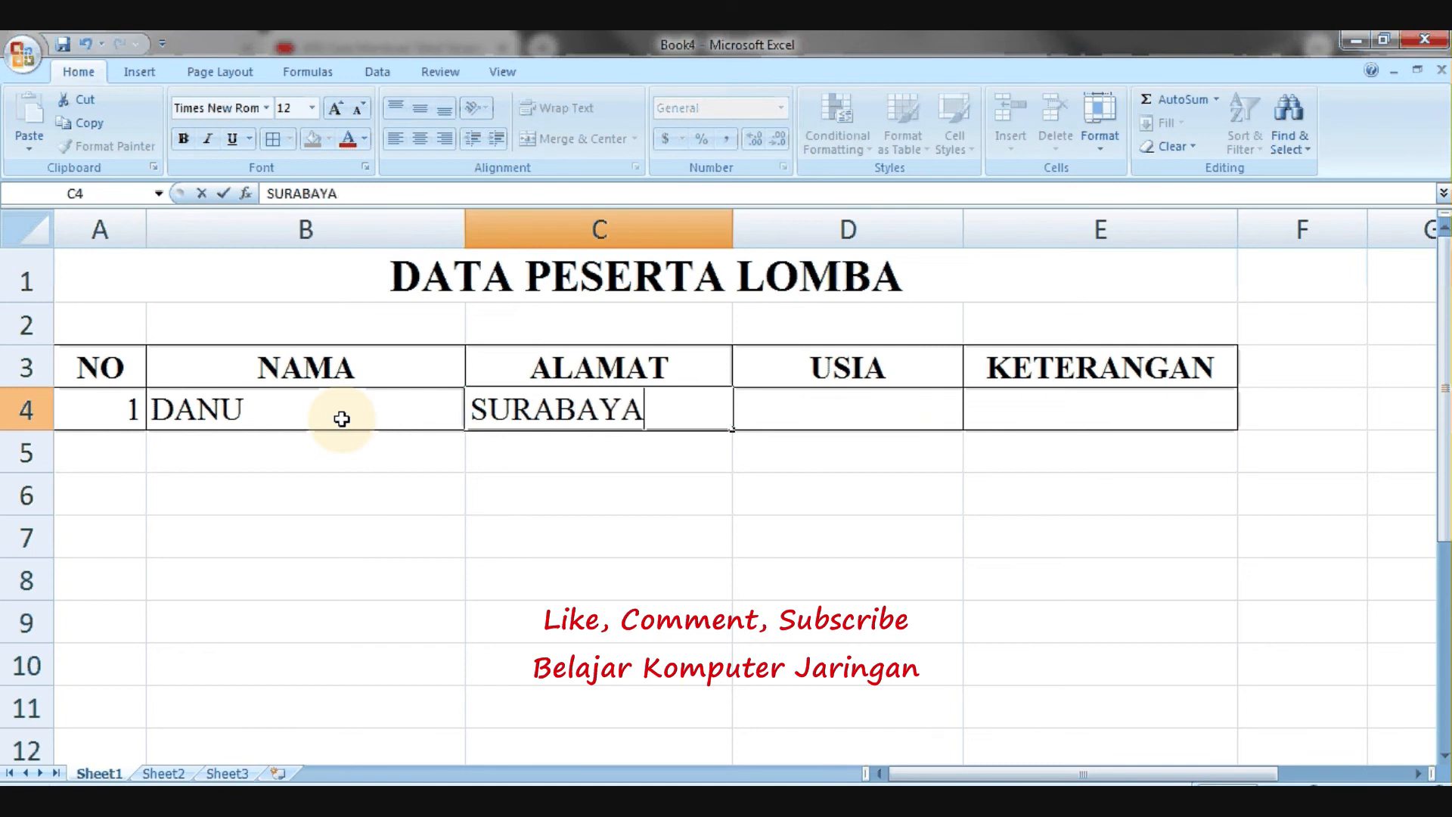
key(Tab)
text(23)
key(Tab)
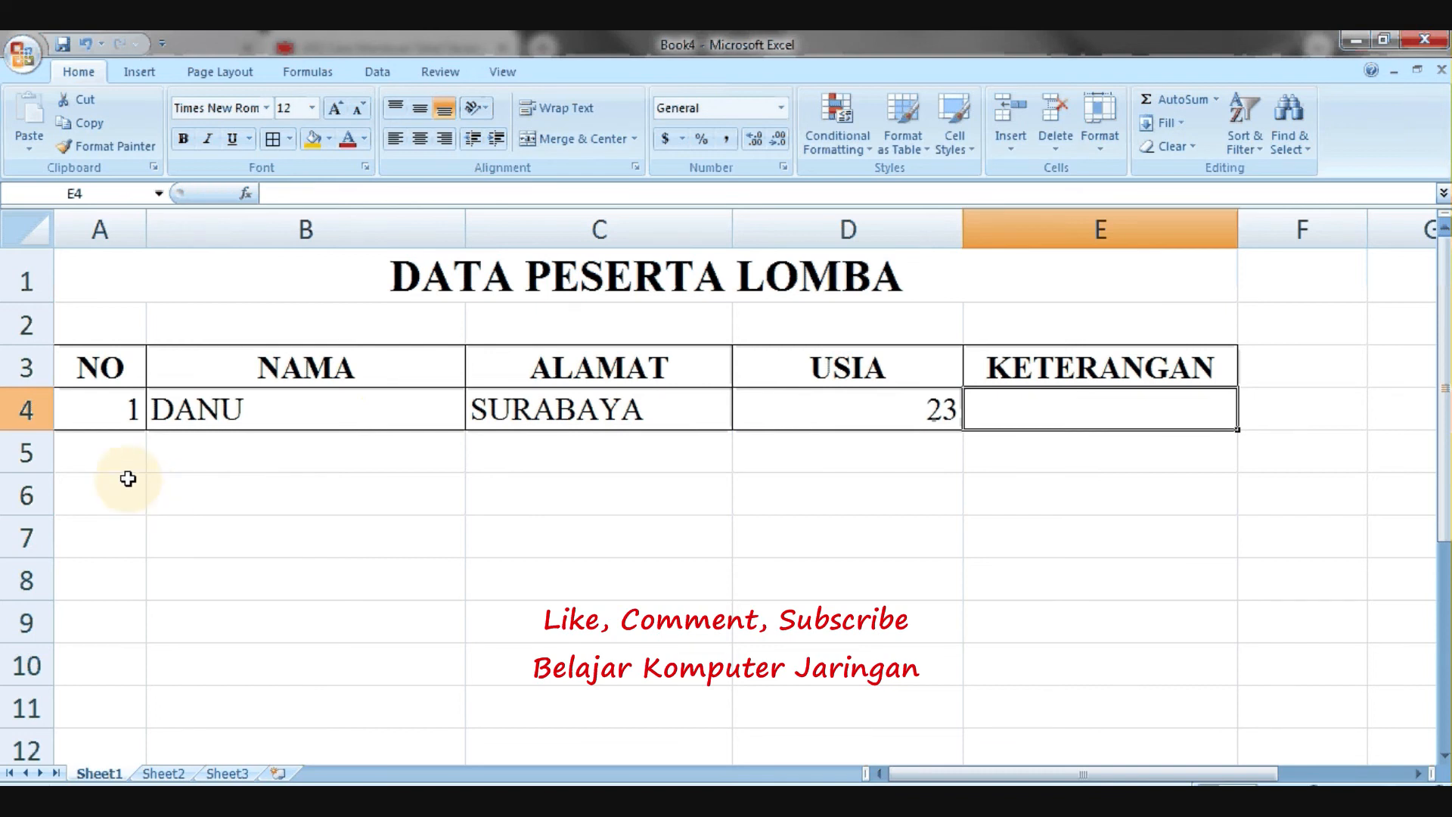
Fill row 5 with number 2, the second participant's name, JAKARTA as ALAMAT and 23 as USIA
click(112, 460)
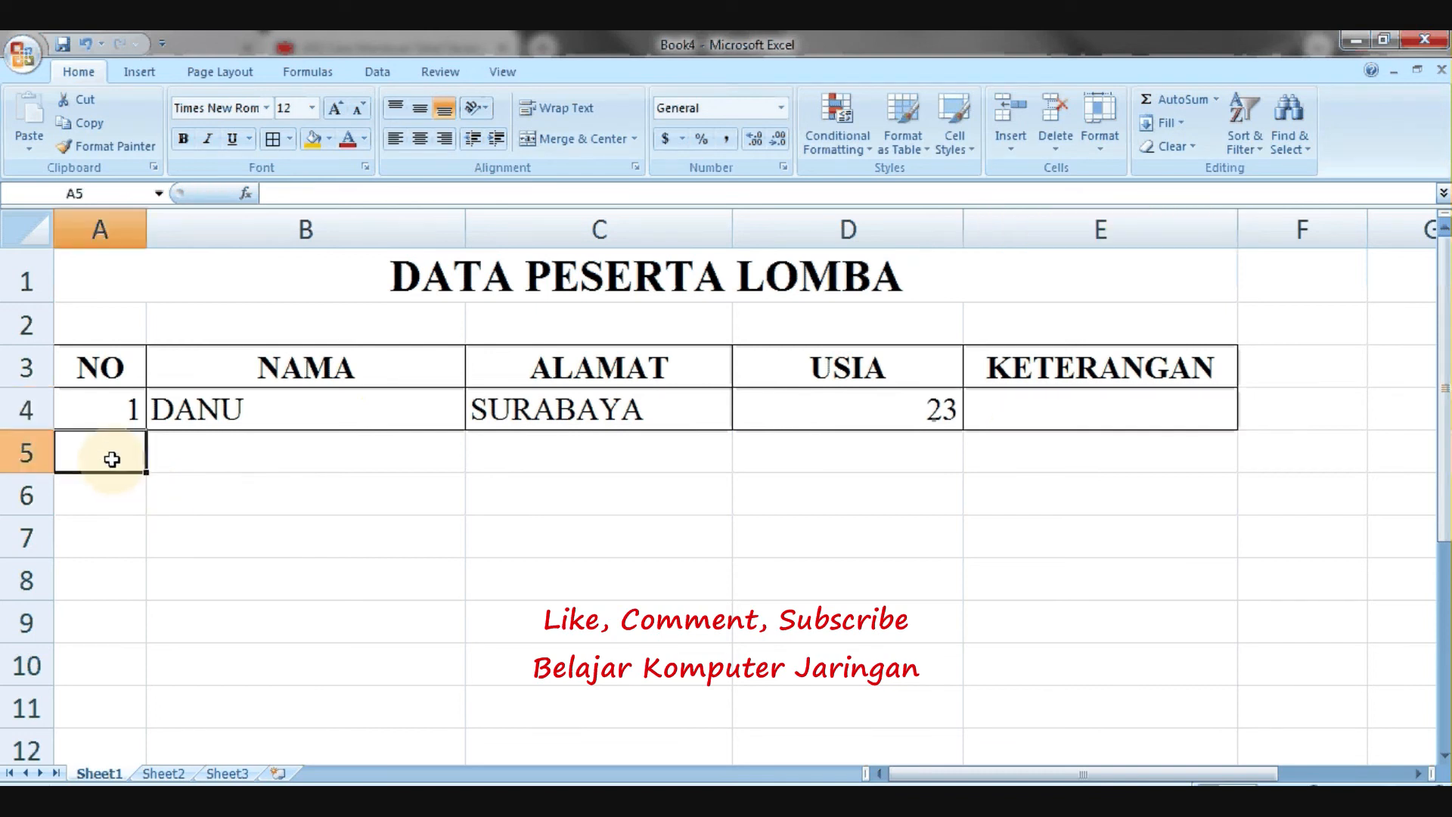
text(2)
key(Tab)
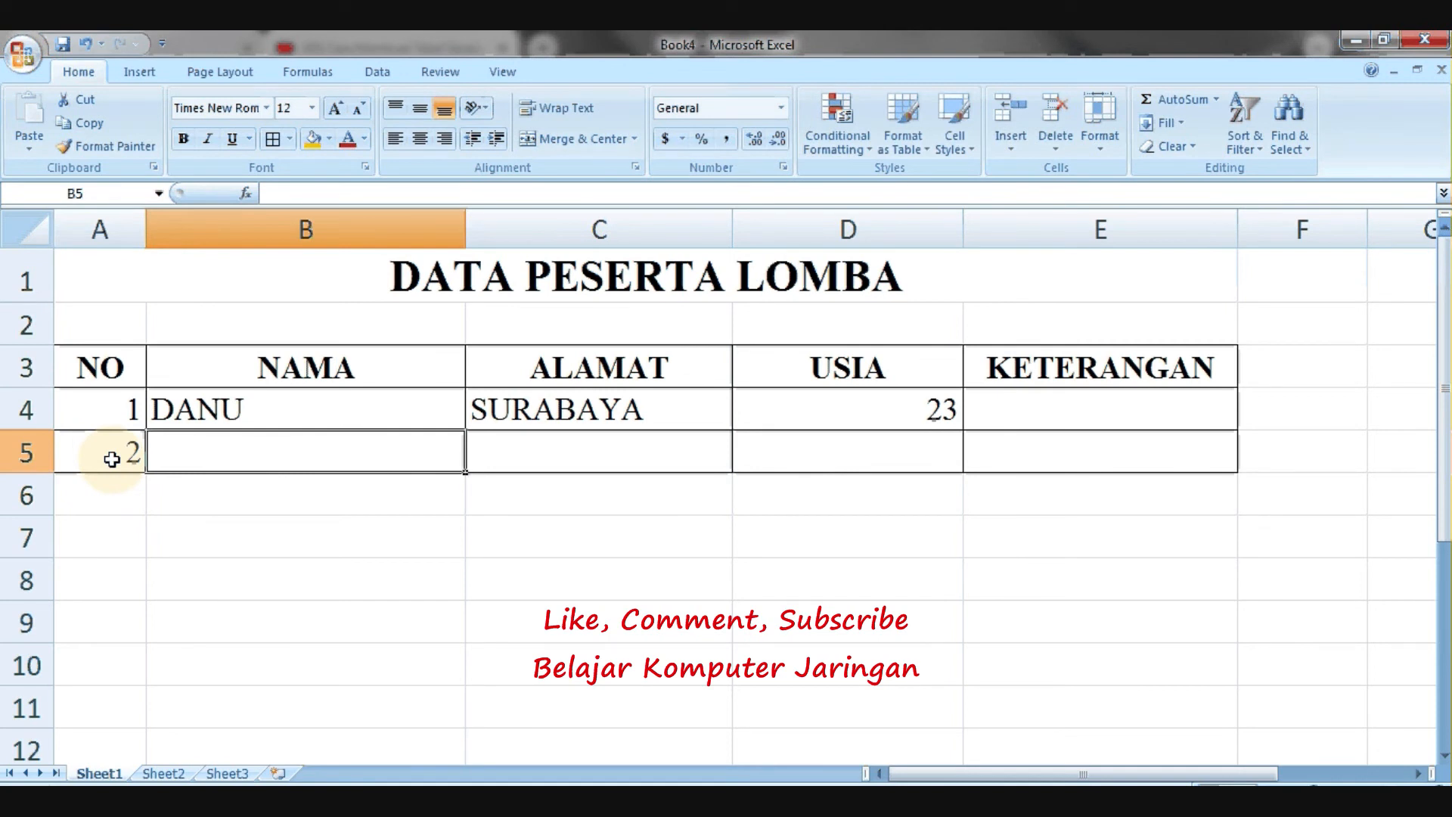
text(BENI)
key(Tab)
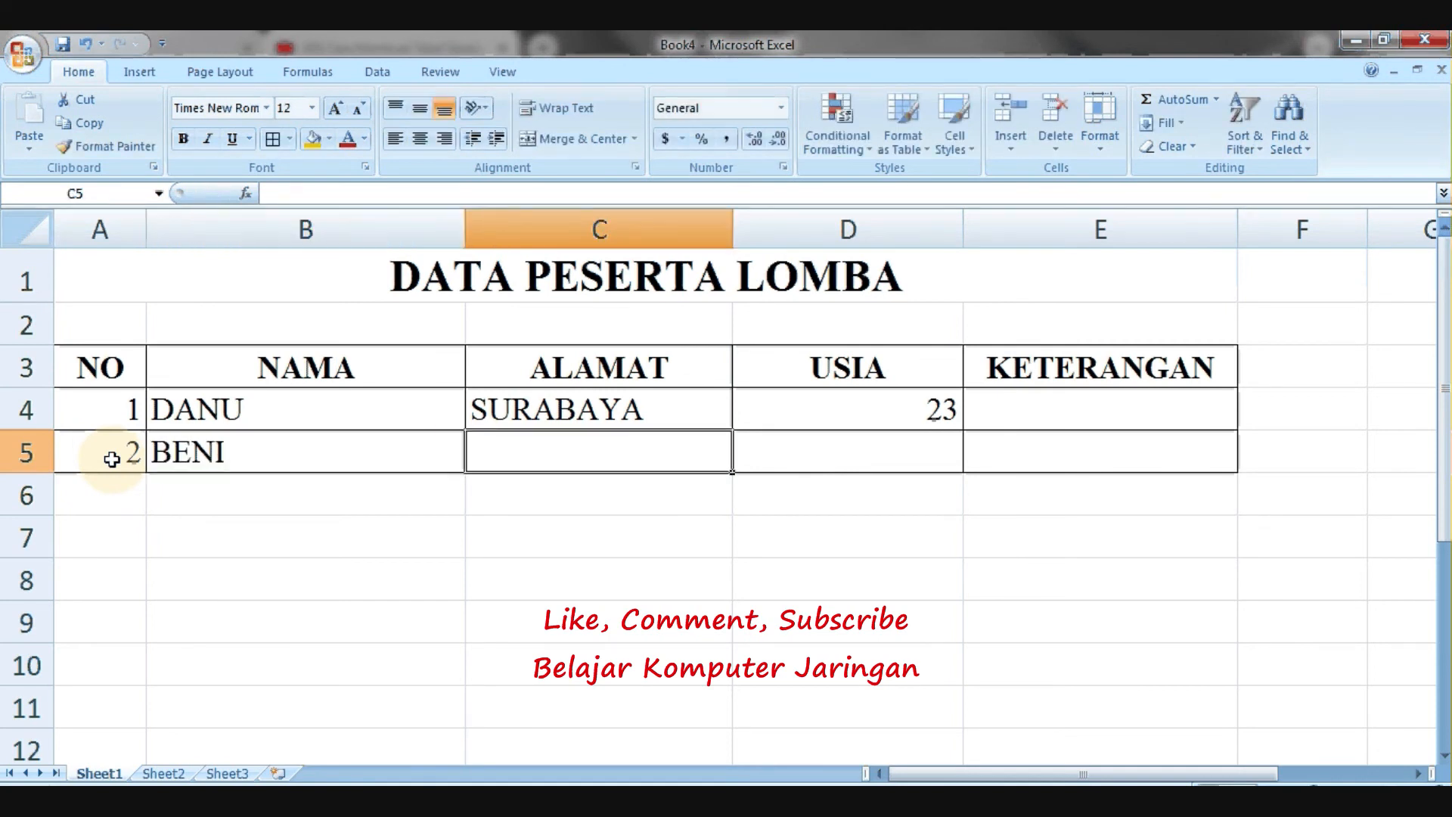
text(JAKARTA)
key(Tab)
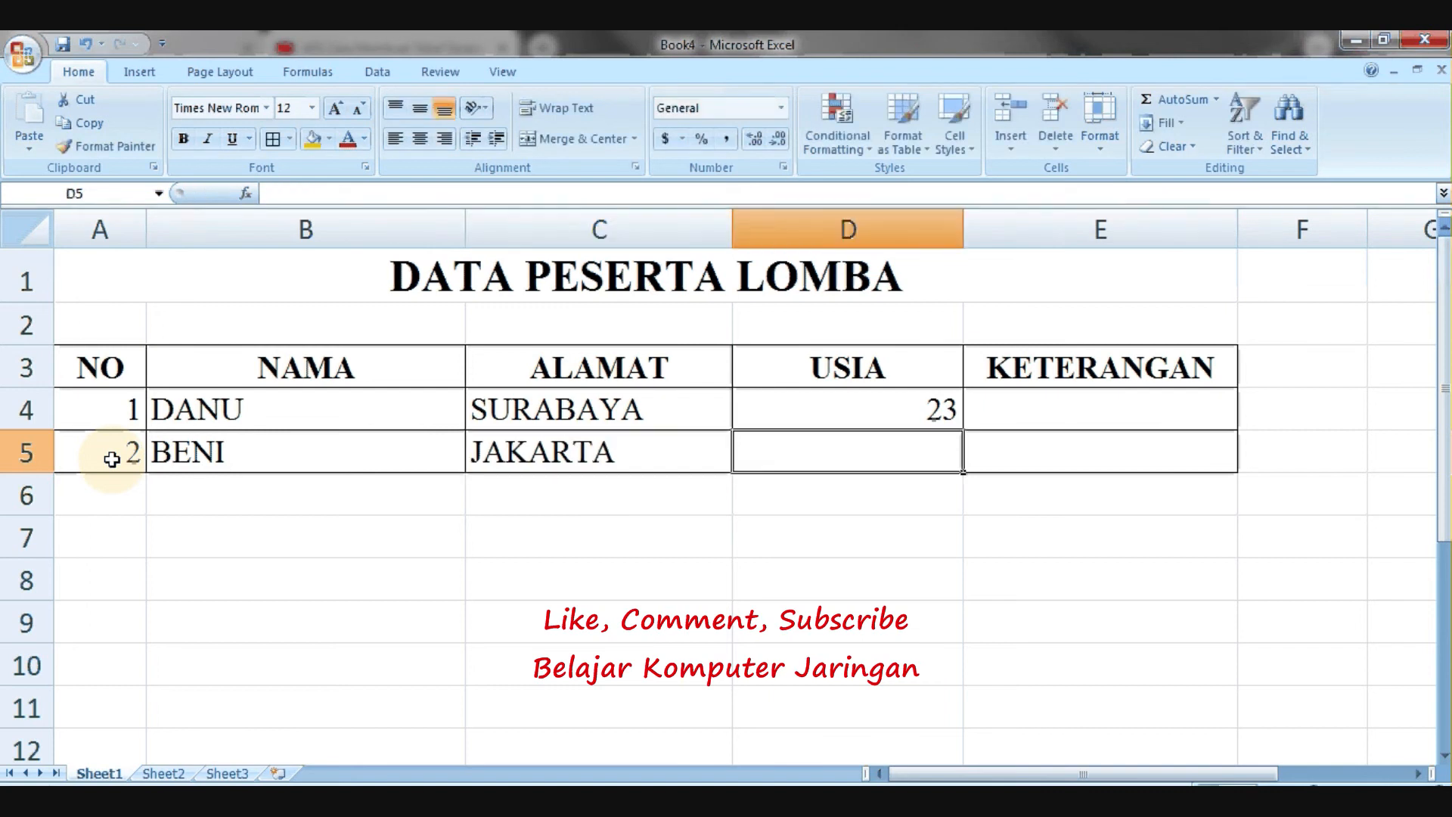
text(23)
key(Tab)
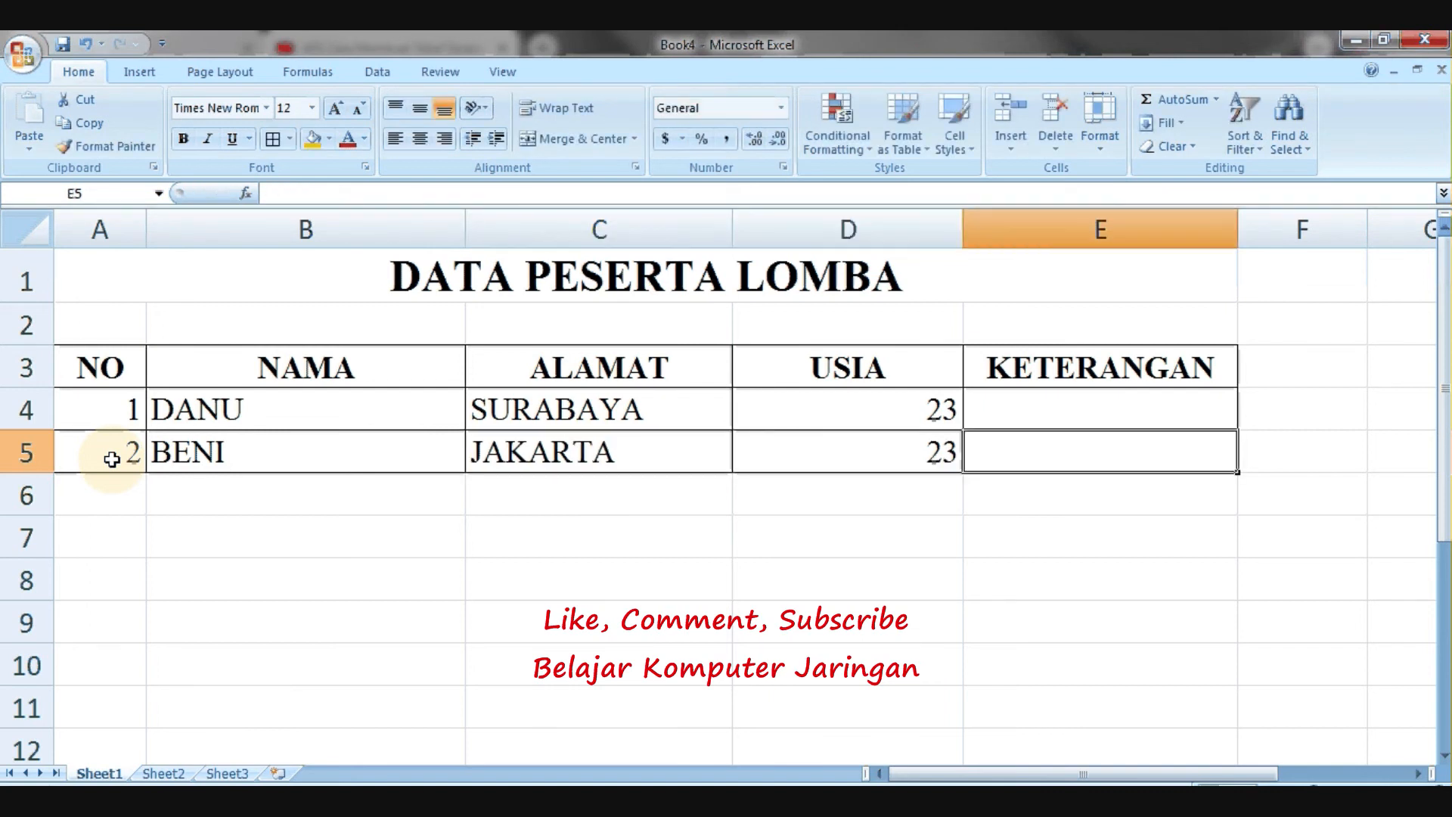
Fill row 6 with number 3, the third participant's name, BANDUNG as ALAMAT and 22 as USIA
click(108, 502)
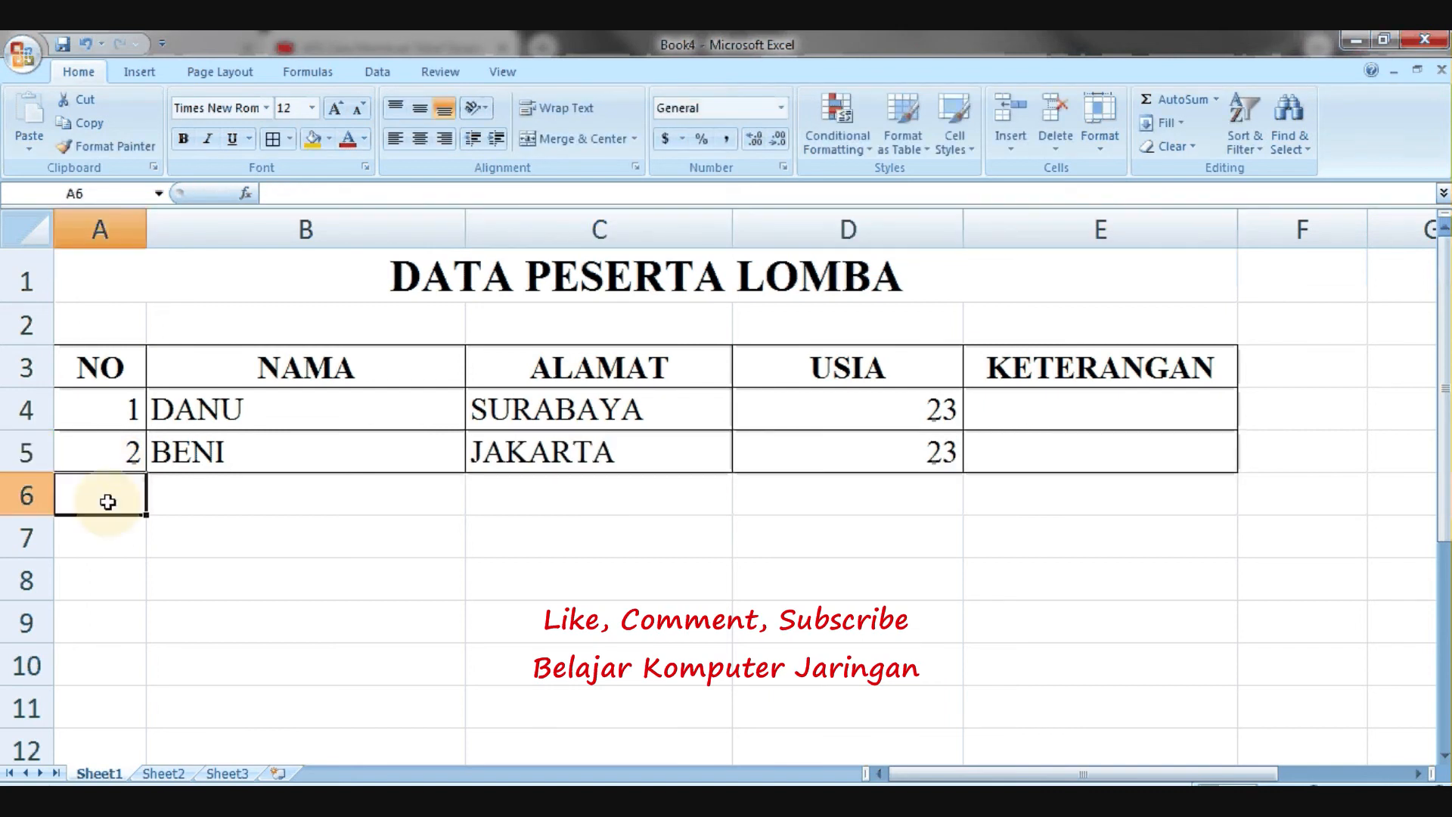
text(3)
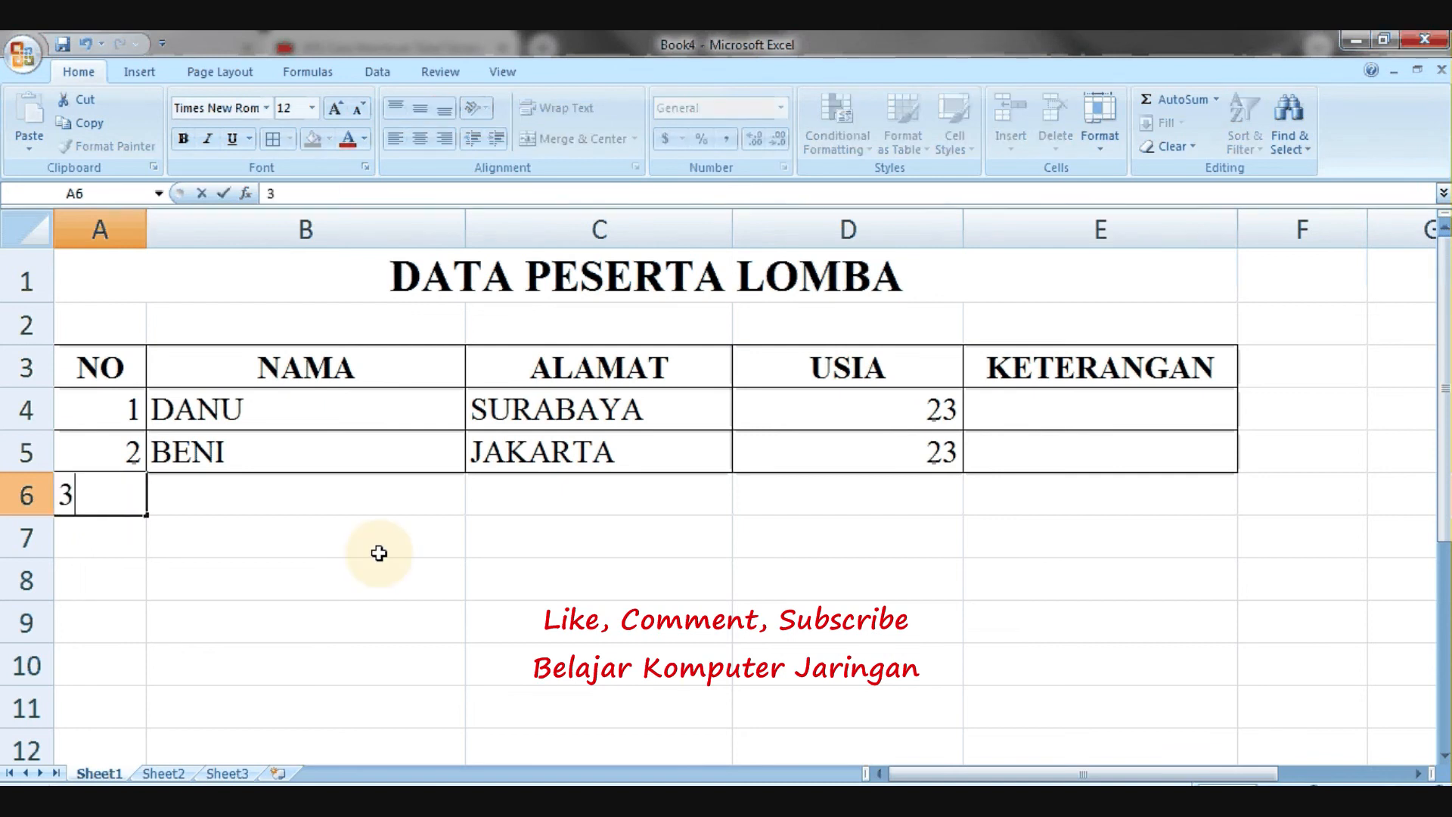
key(Tab)
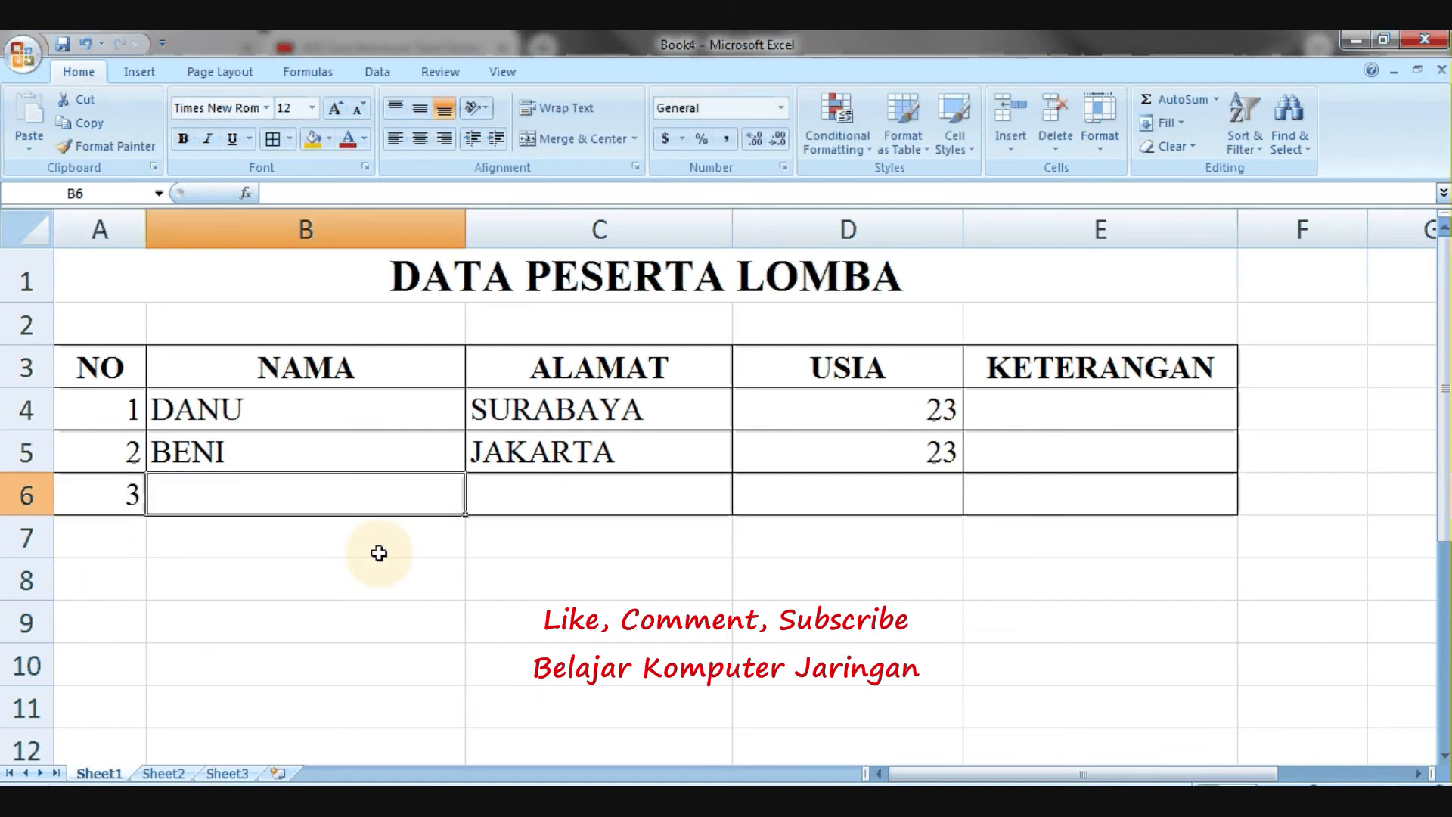
text(SANTI)
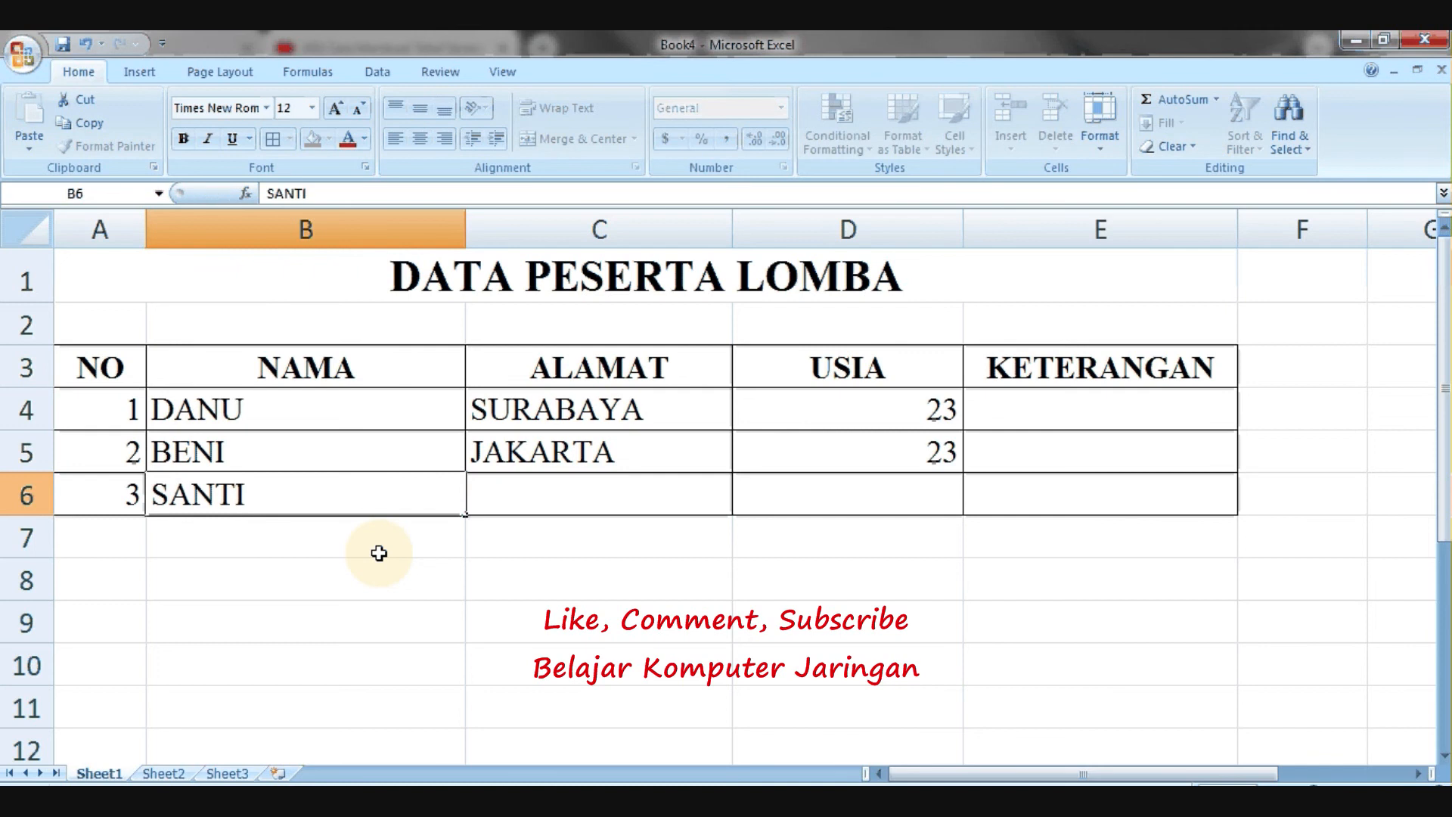
key(Tab)
text(BAND)
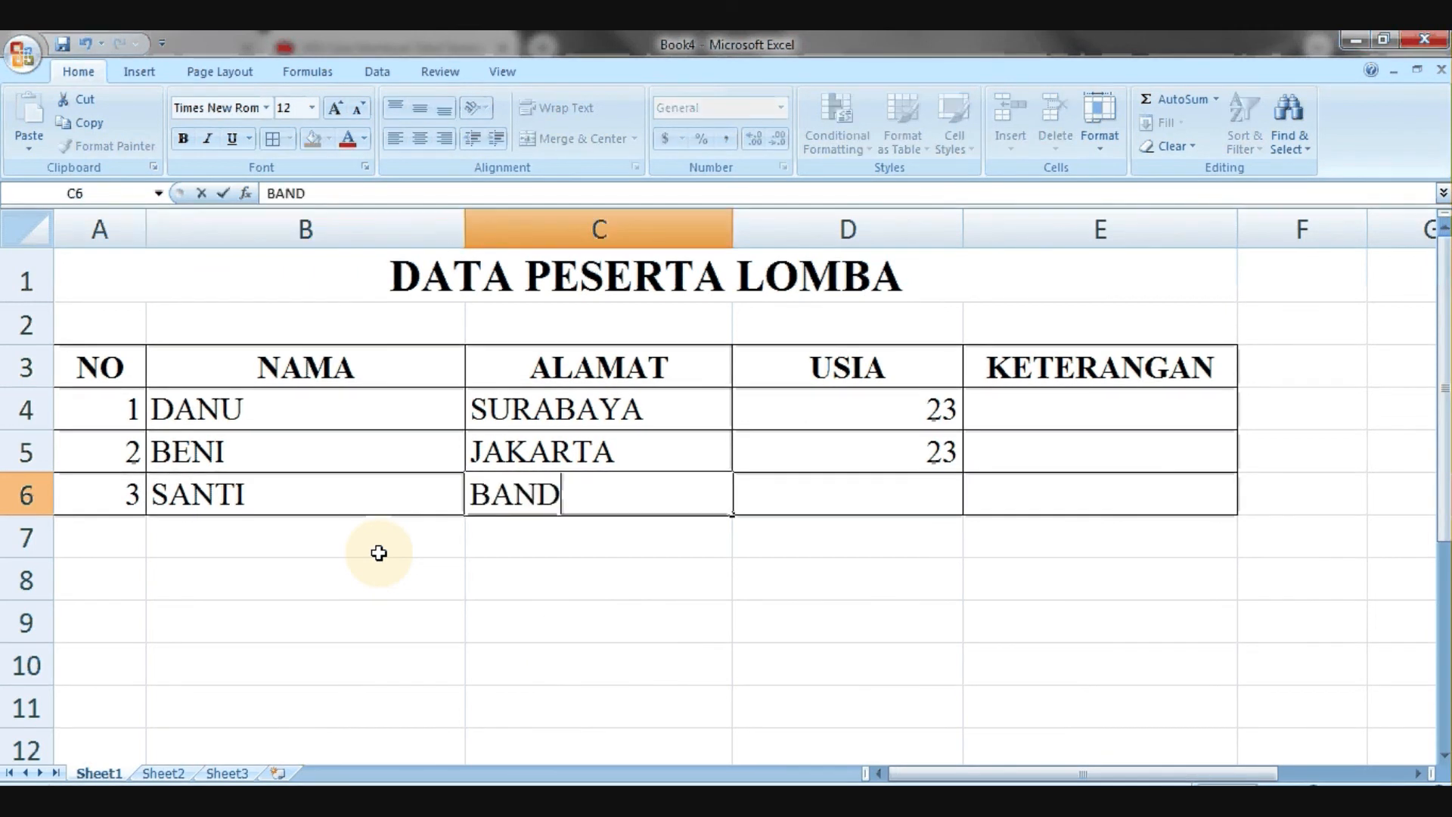
text(UNG)
key(Tab)
text(2)
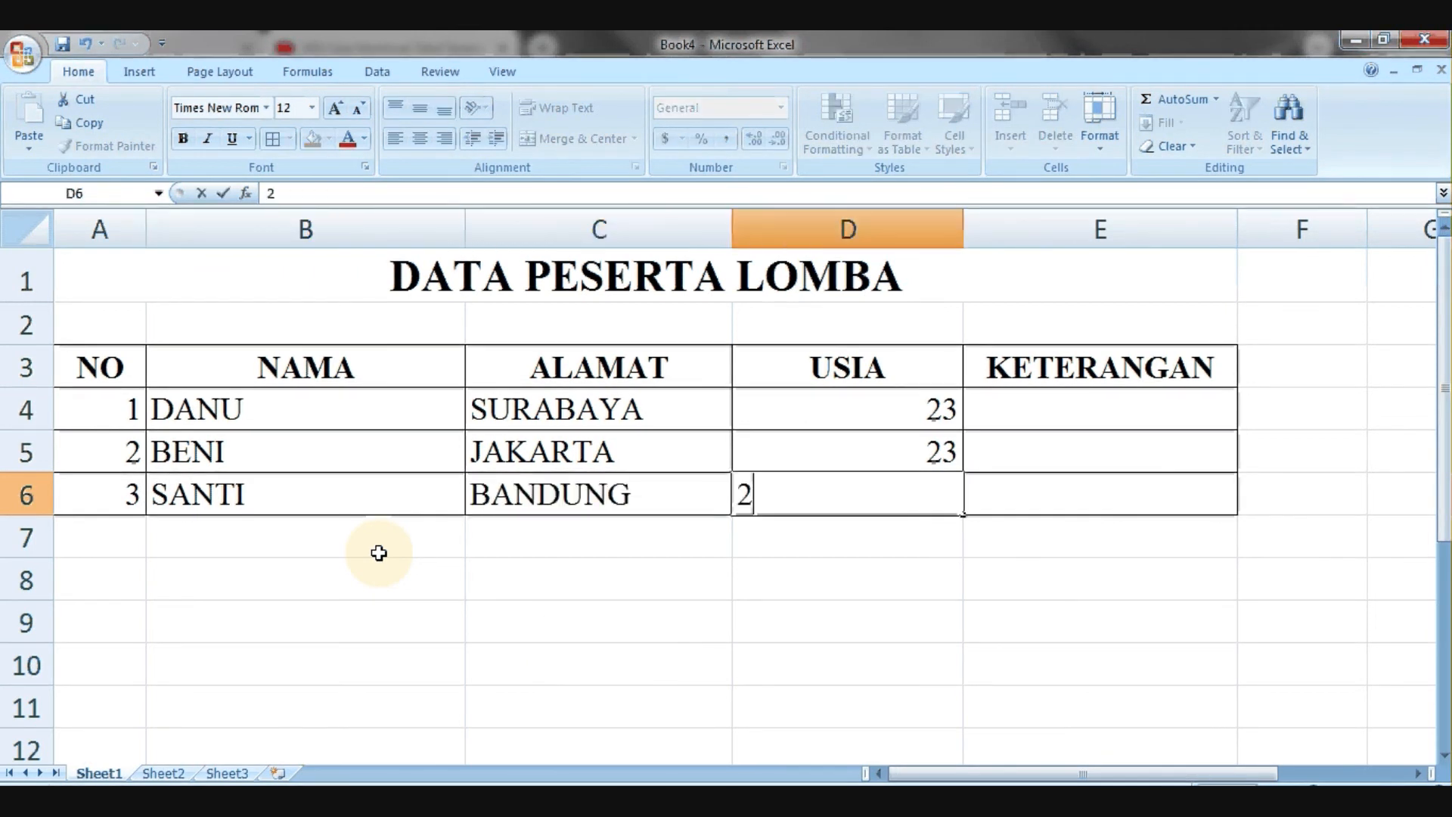
text(2)
key(Tab)
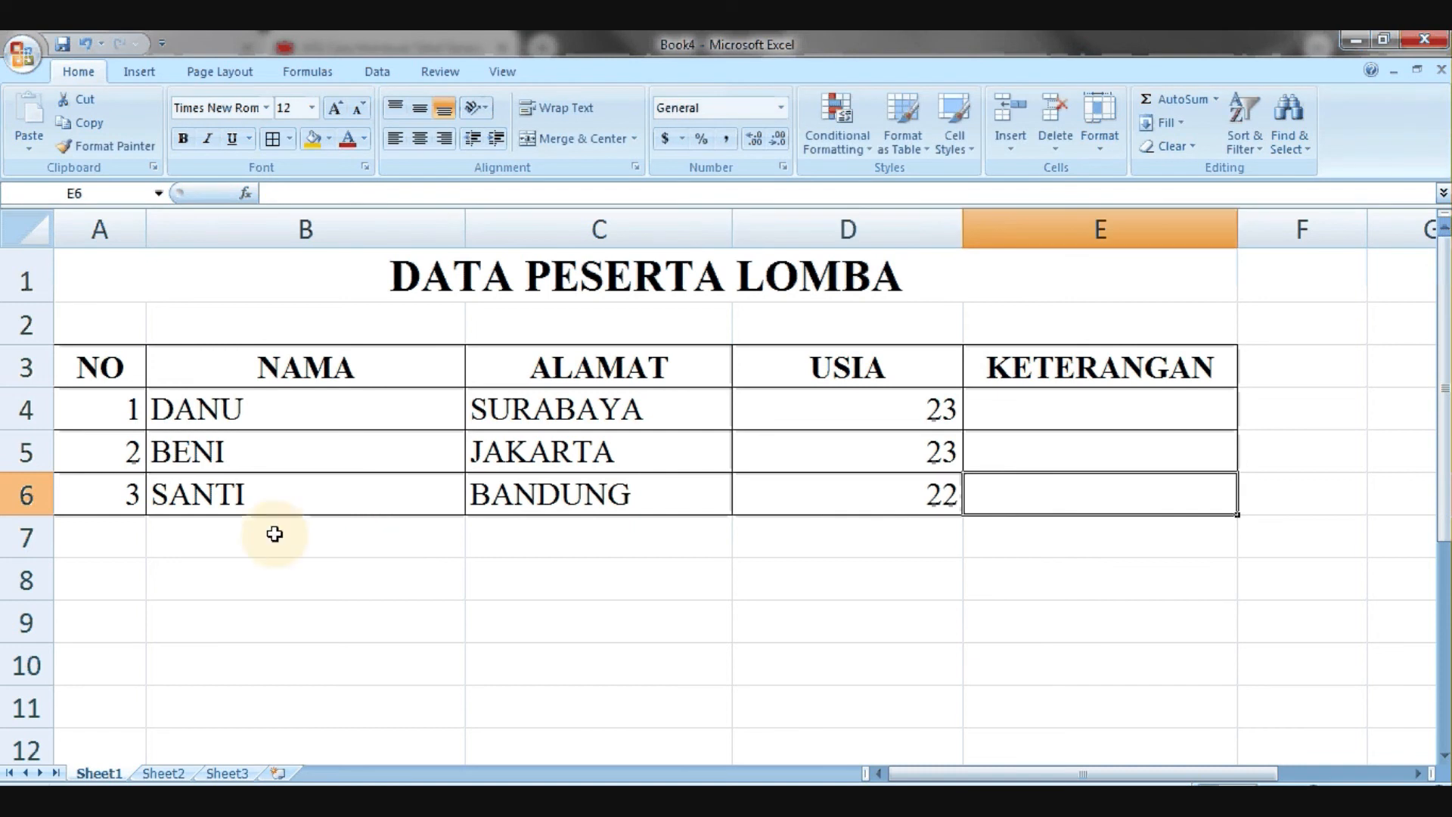
Enter 4 in cell A7 and 5 in cell A8 of the NO column
click(125, 541)
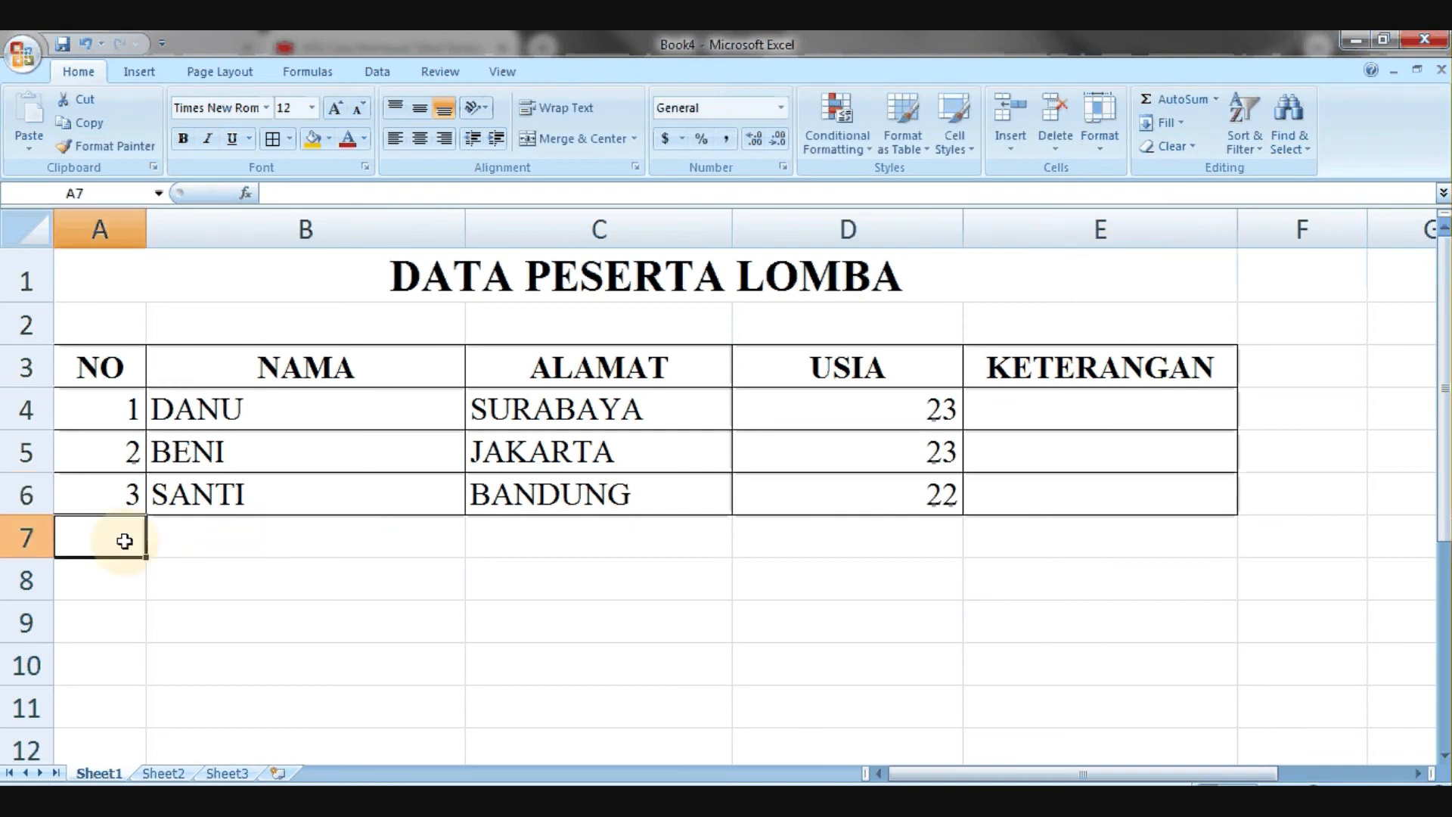
text(4)
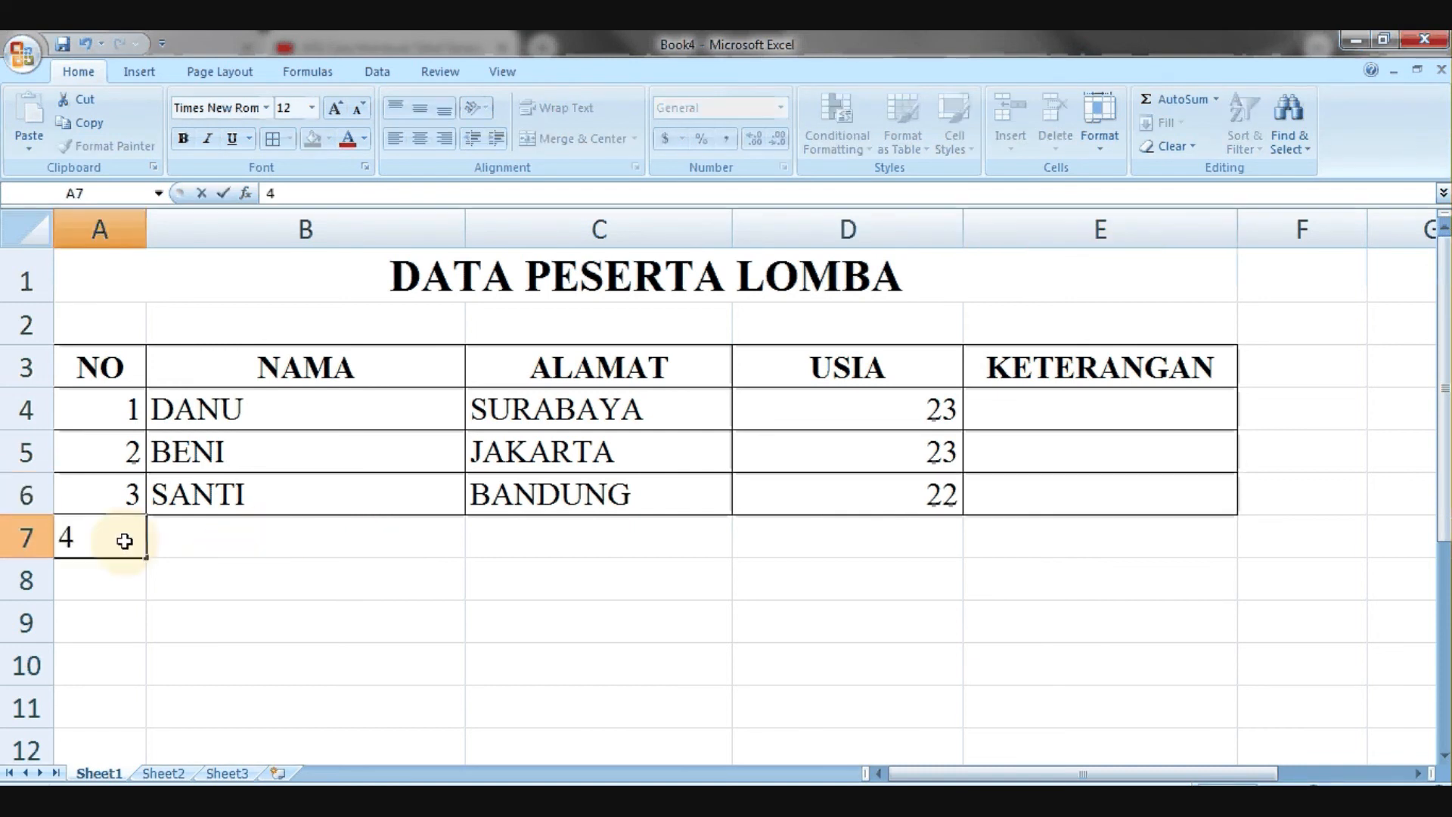
key(Tab)
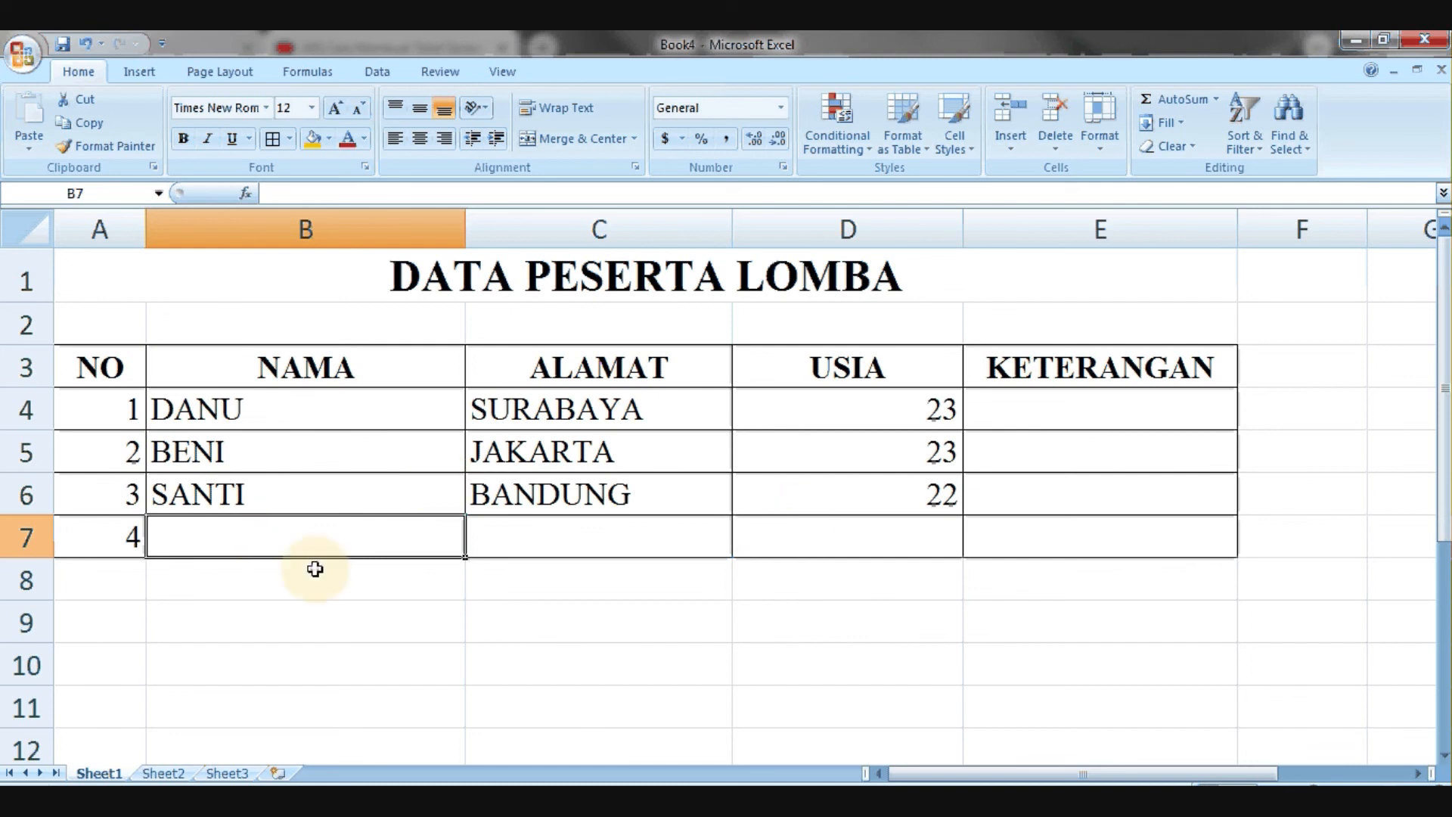
click(127, 580)
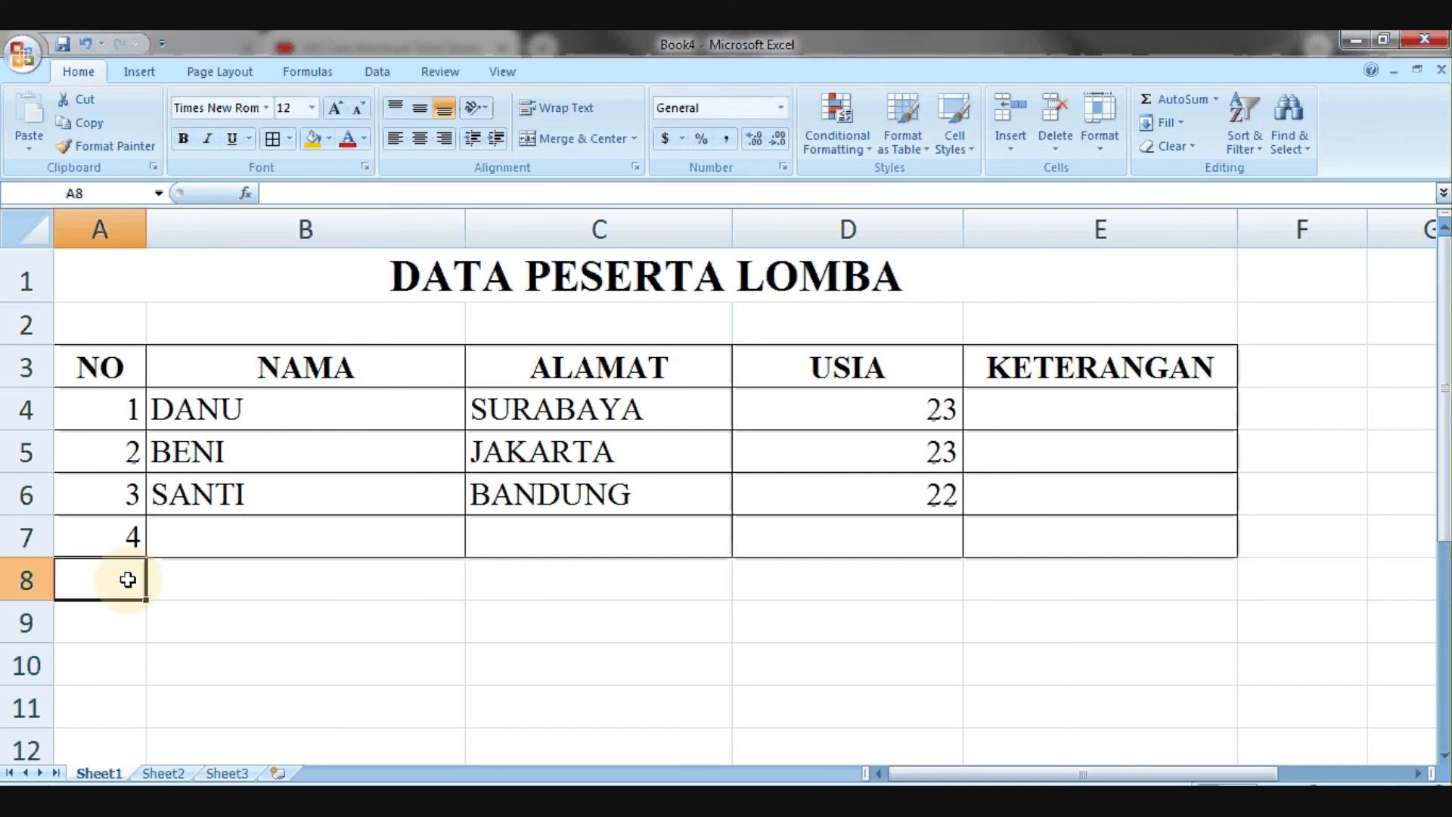
text(5)
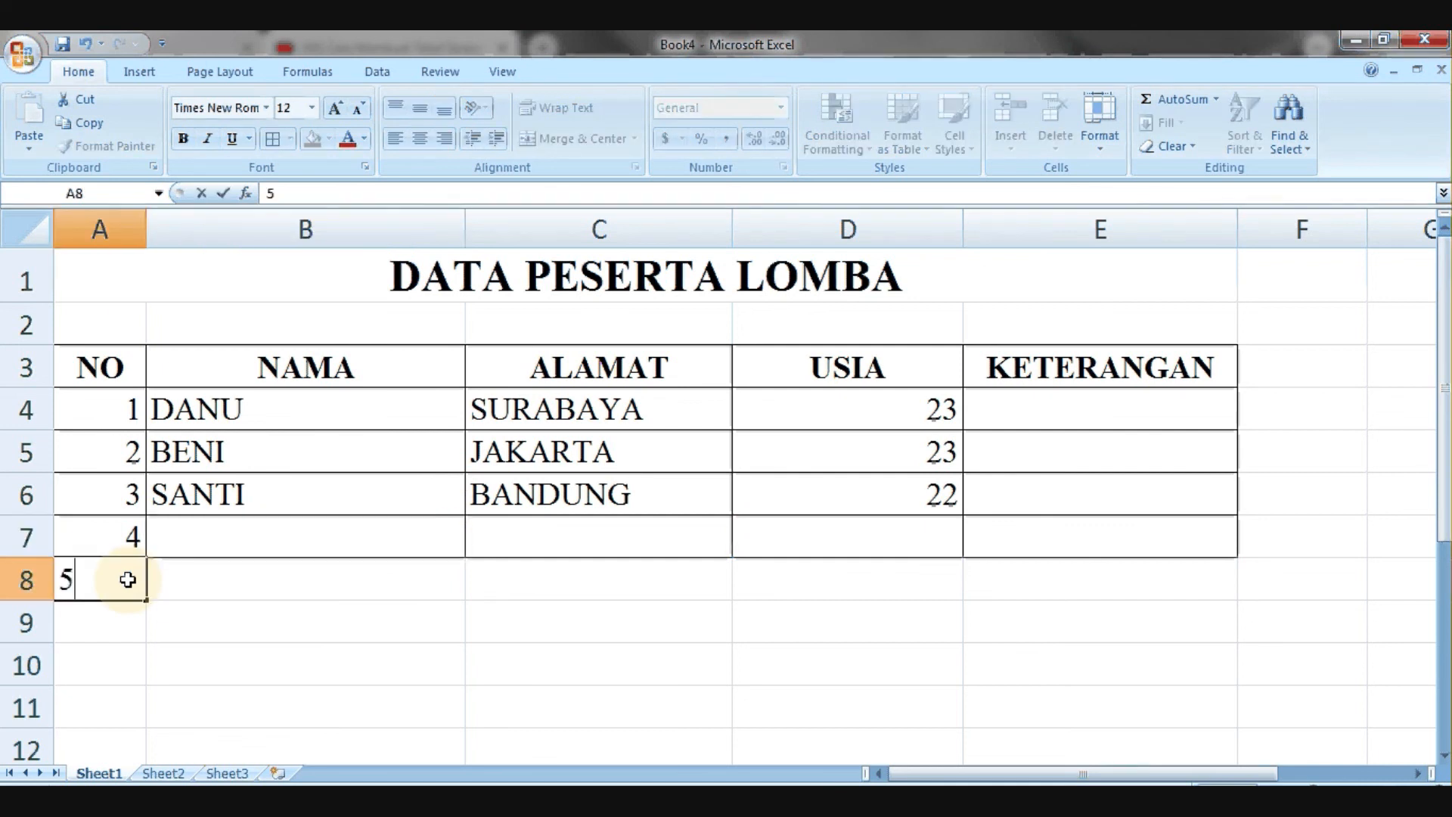
click(244, 587)
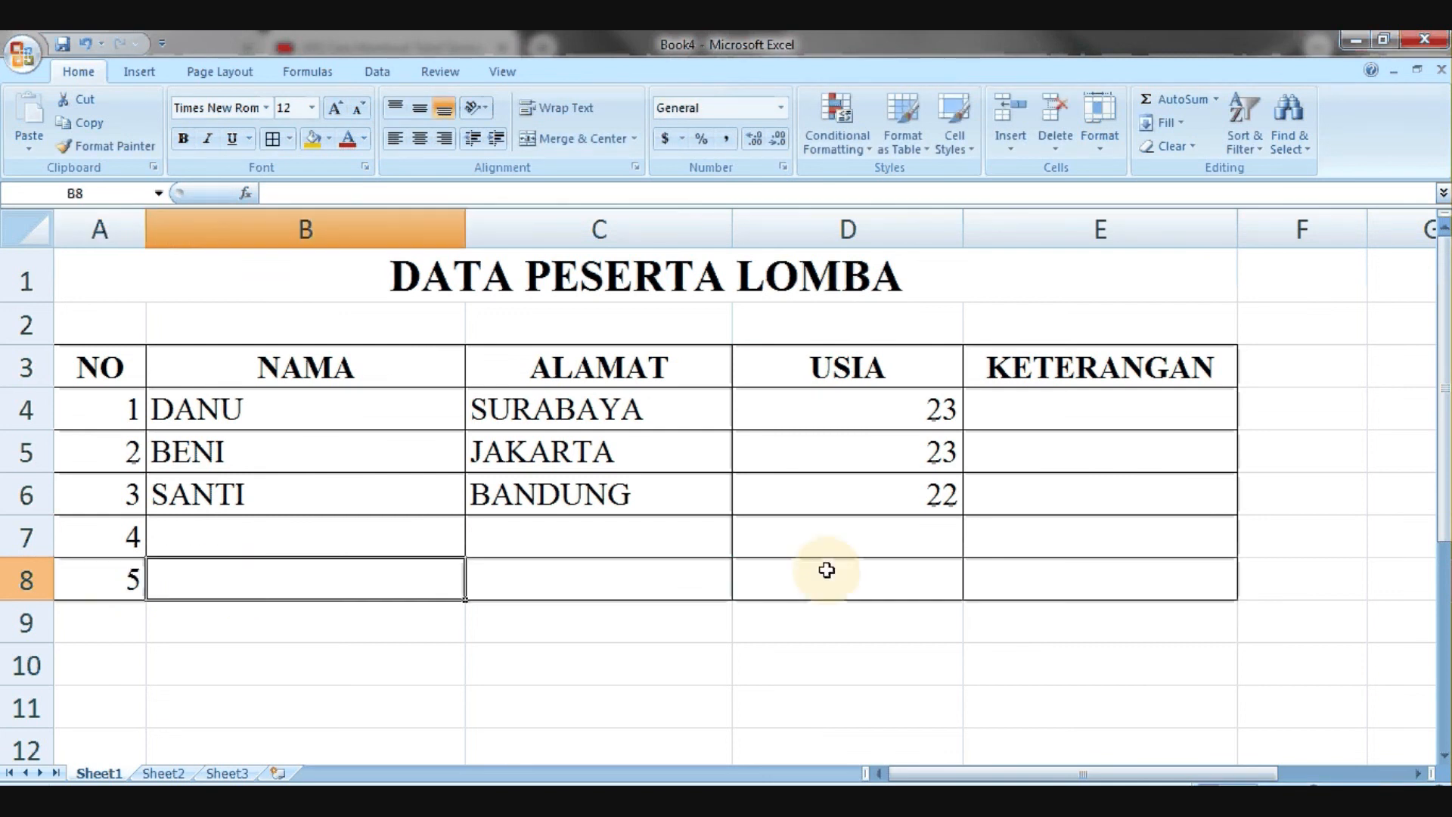